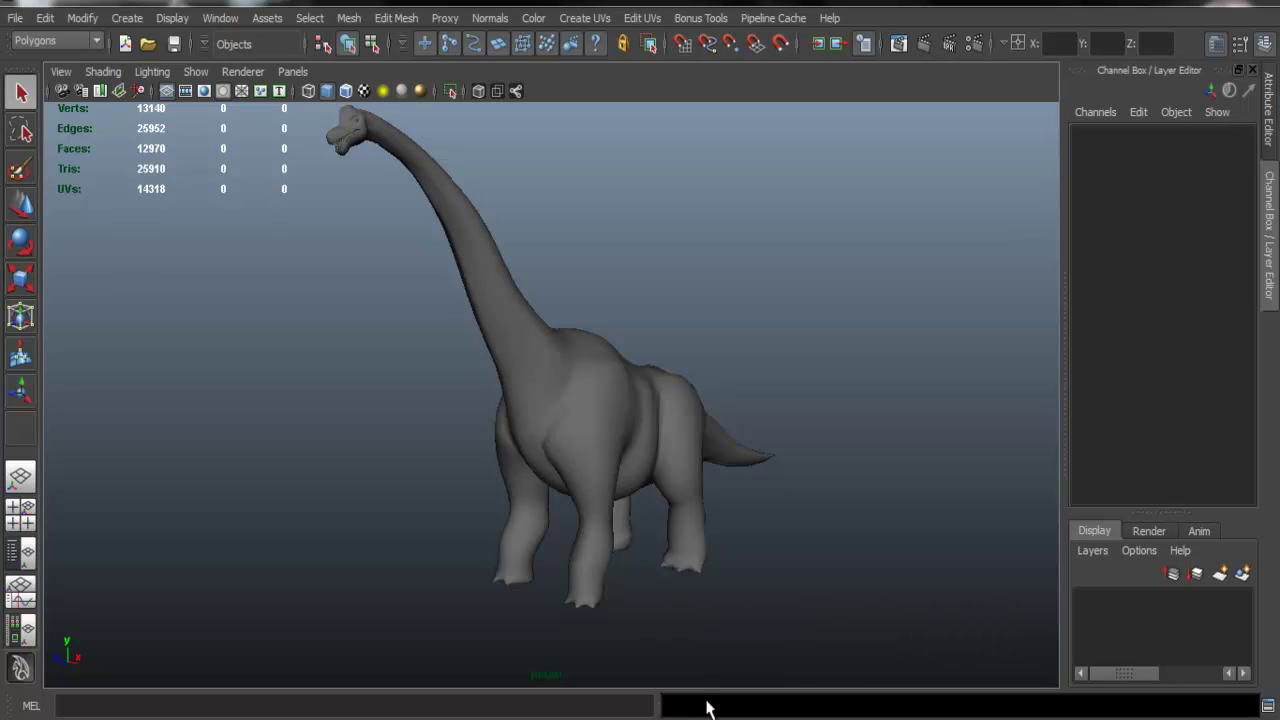
Inspect the dinosaur model from several sides and select its whole mesh
left_click_drag(797, 370, 662, 350, "alt")
middle_click_drag(684, 338, 818, 402, "alt")
left_click_drag(545, 325, 558, 283, "alt")
middle_click_drag(558, 283, 604, 258, "alt")
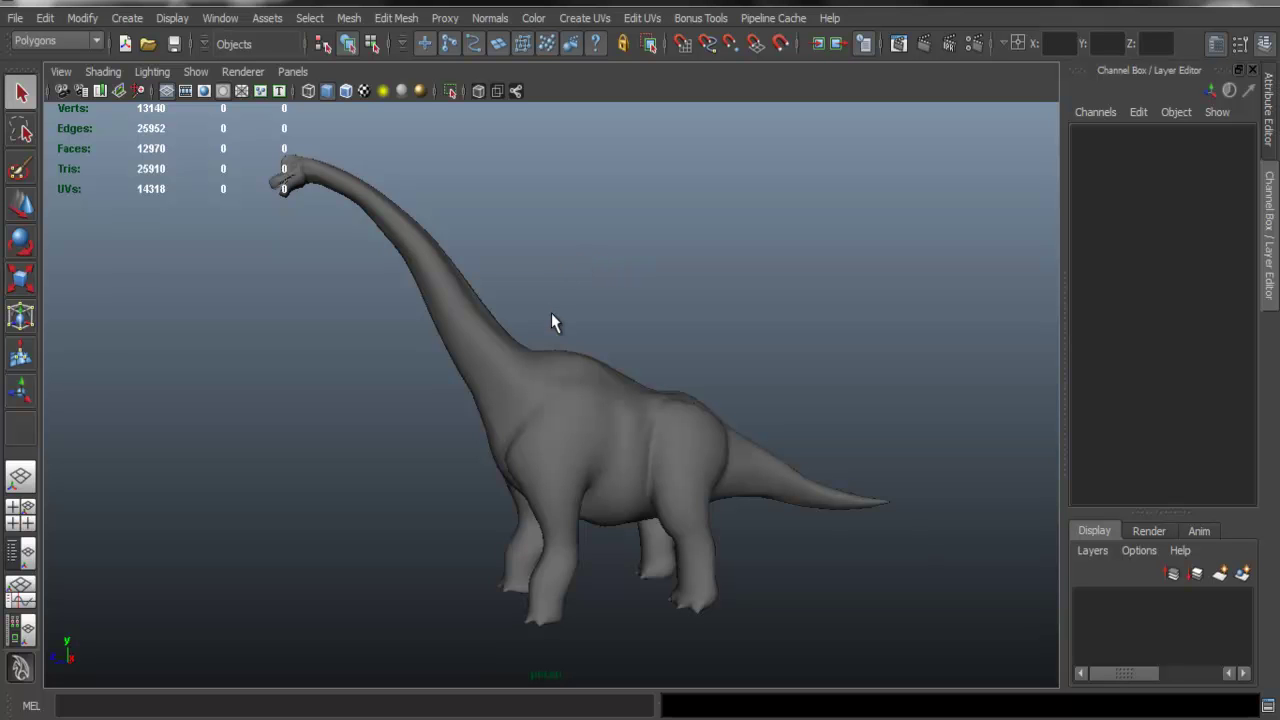
left_click_drag(466, 306, 400, 286, "alt")
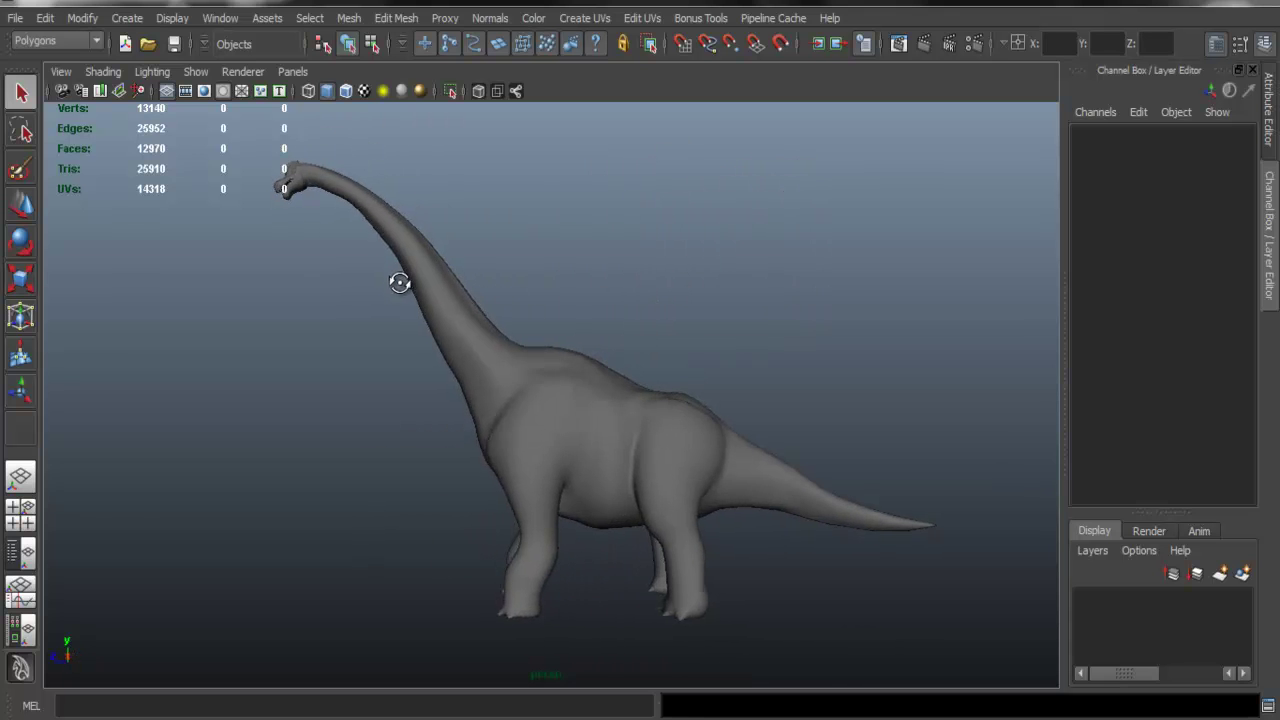
left_click_drag(557, 307, 494, 274, "alt")
left_click(390, 247)
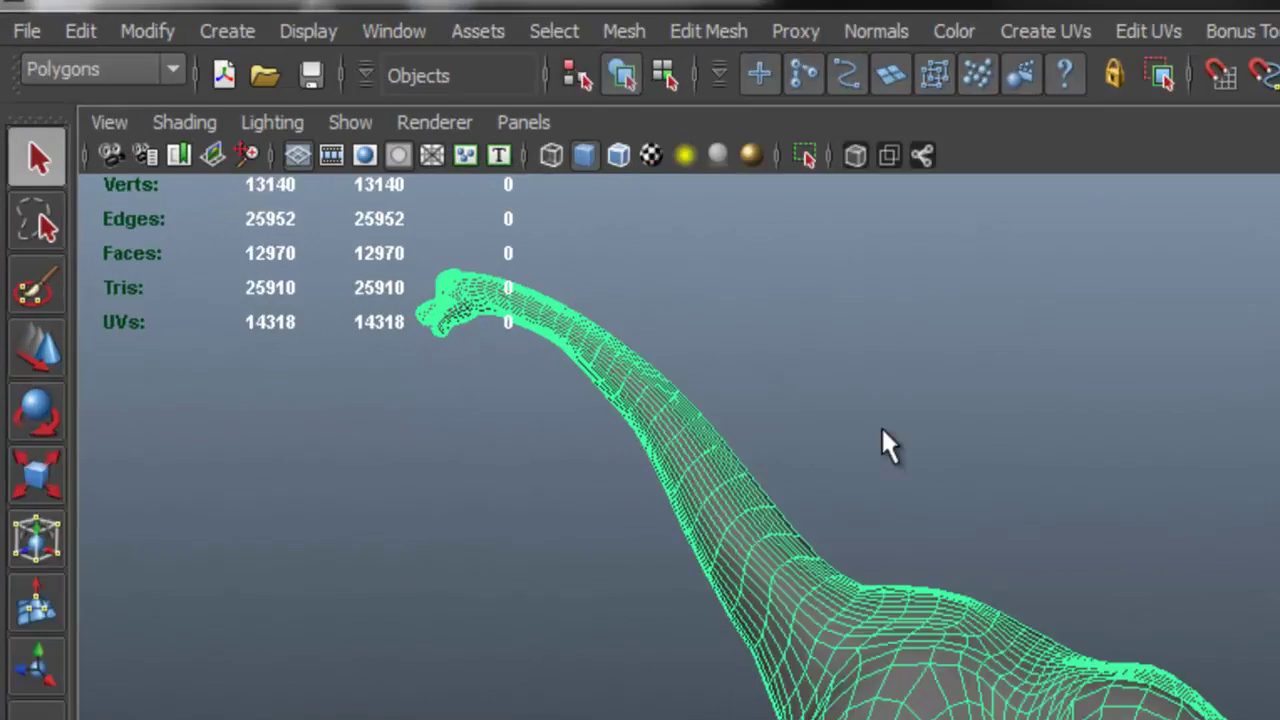
left_click(28, 33)
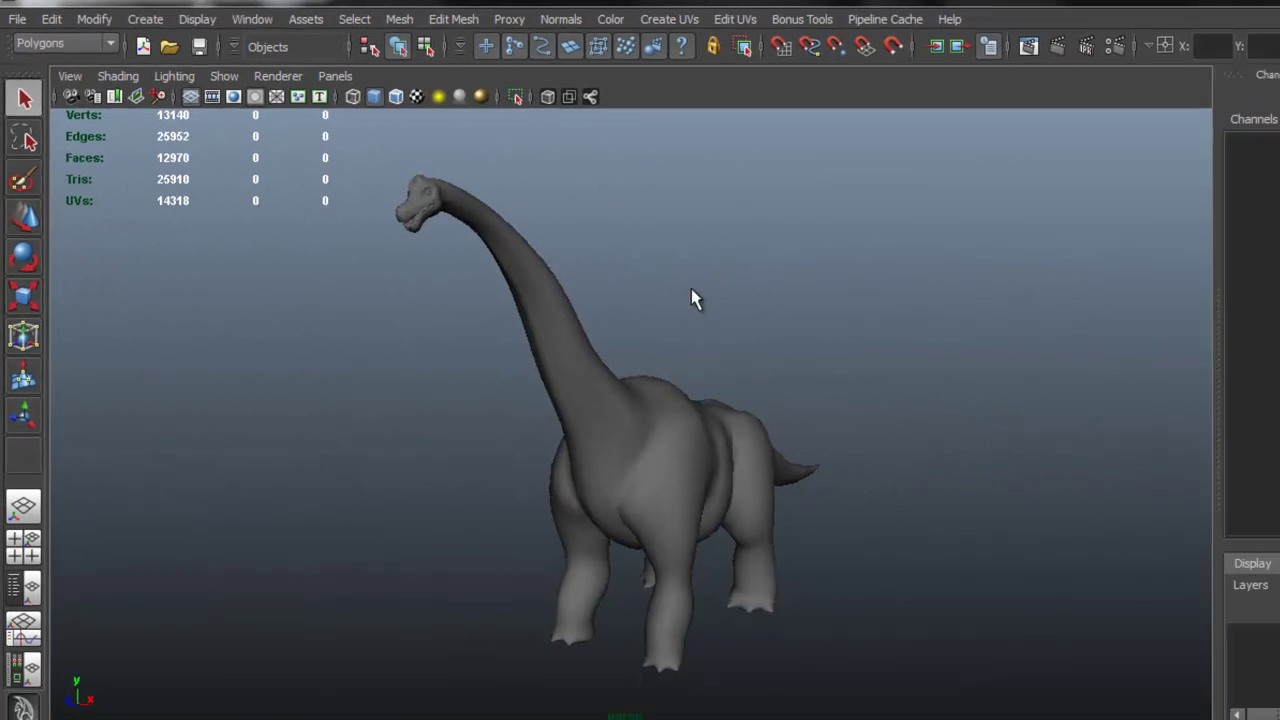
scroll(690, 296, "down", 7)
scroll(686, 300, "up", 7)
left_click_drag(684, 309, 563, 297, "alt")
left_click_drag(494, 277, 1050, 645, "alt")
left_click_drag(700, 395, 585, 360, "alt")
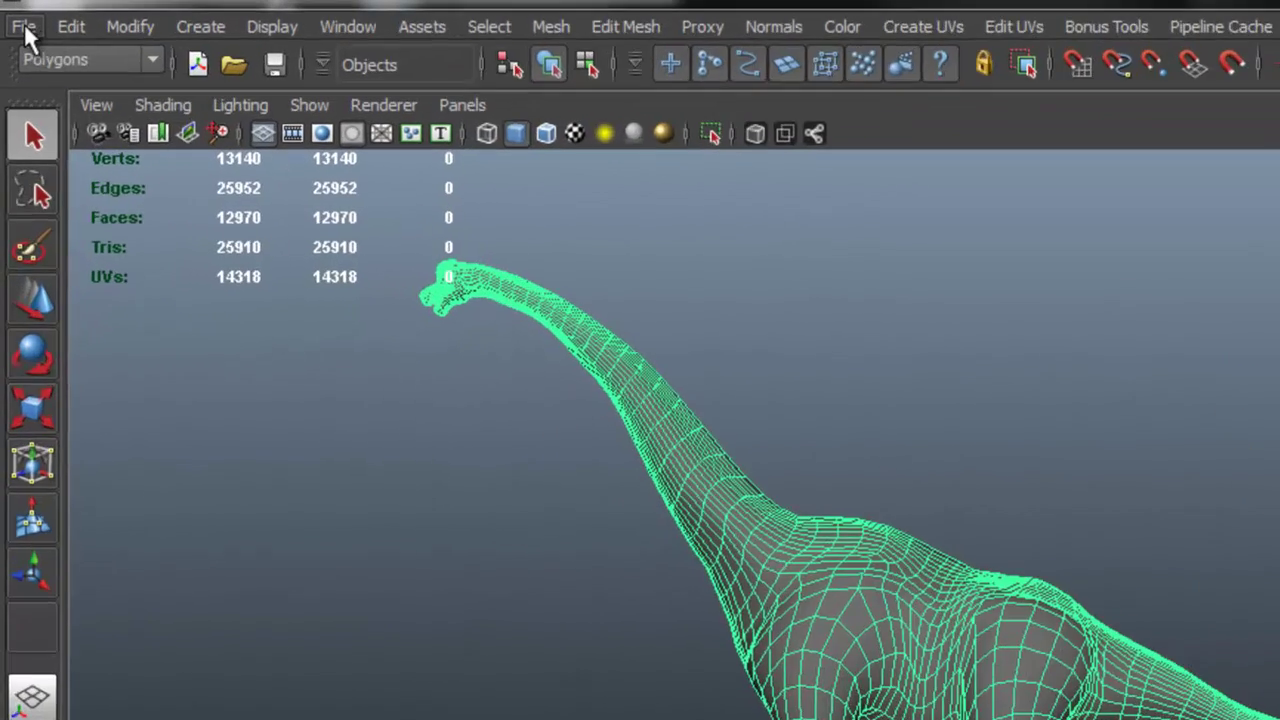
Examine the file types offered by Export Selection, looking for OBJexport, without exporting the mesh
left_click(17, 18)
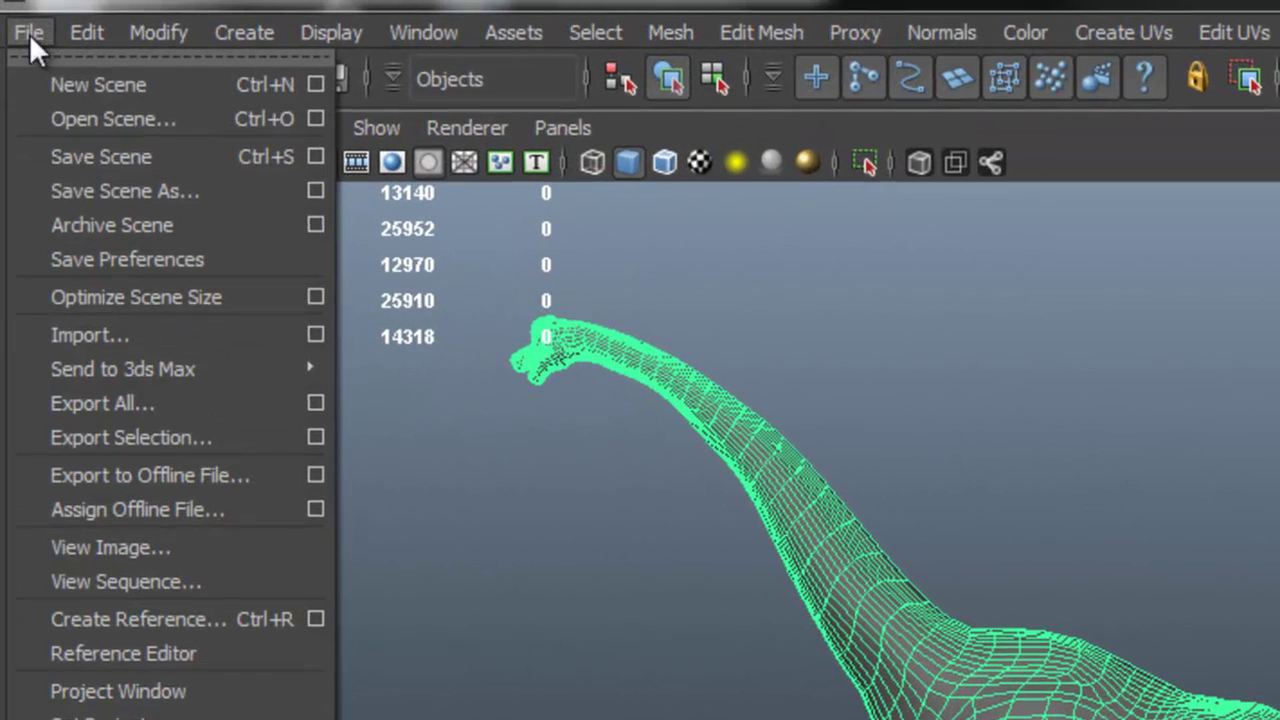
left_click(232, 438)
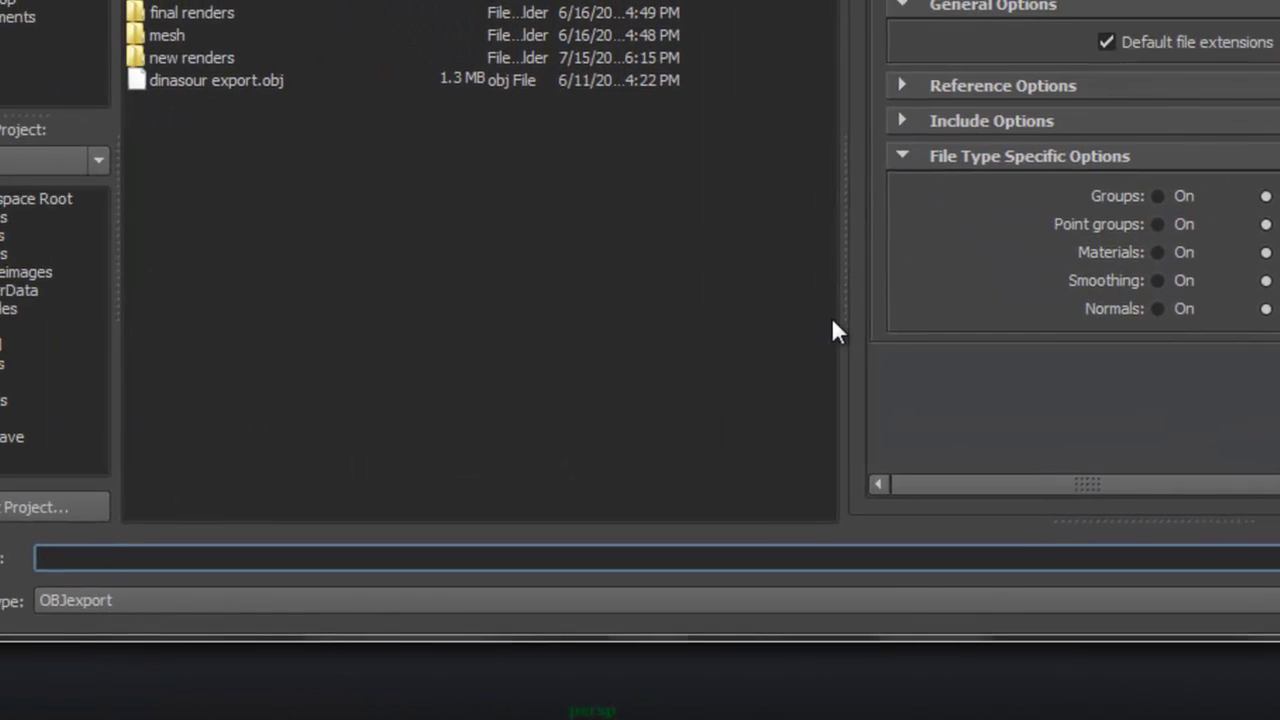
left_click(1021, 605)
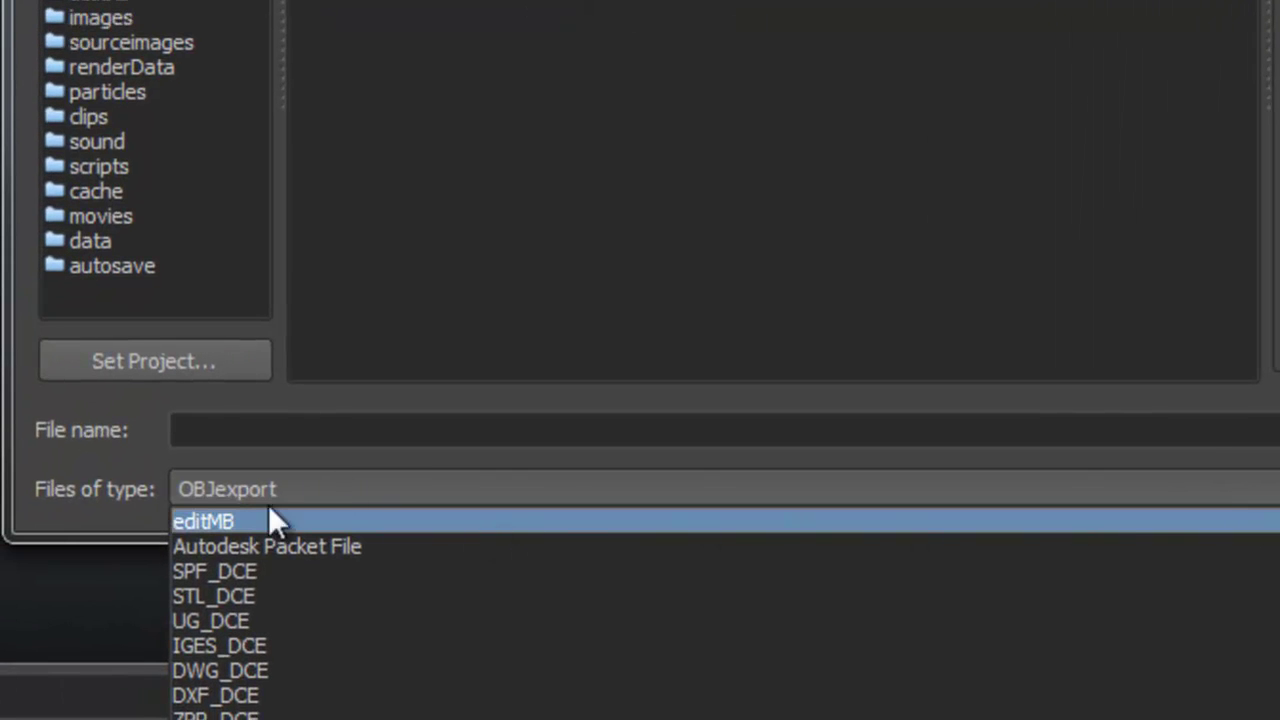
scroll(285, 600, "down", 1)
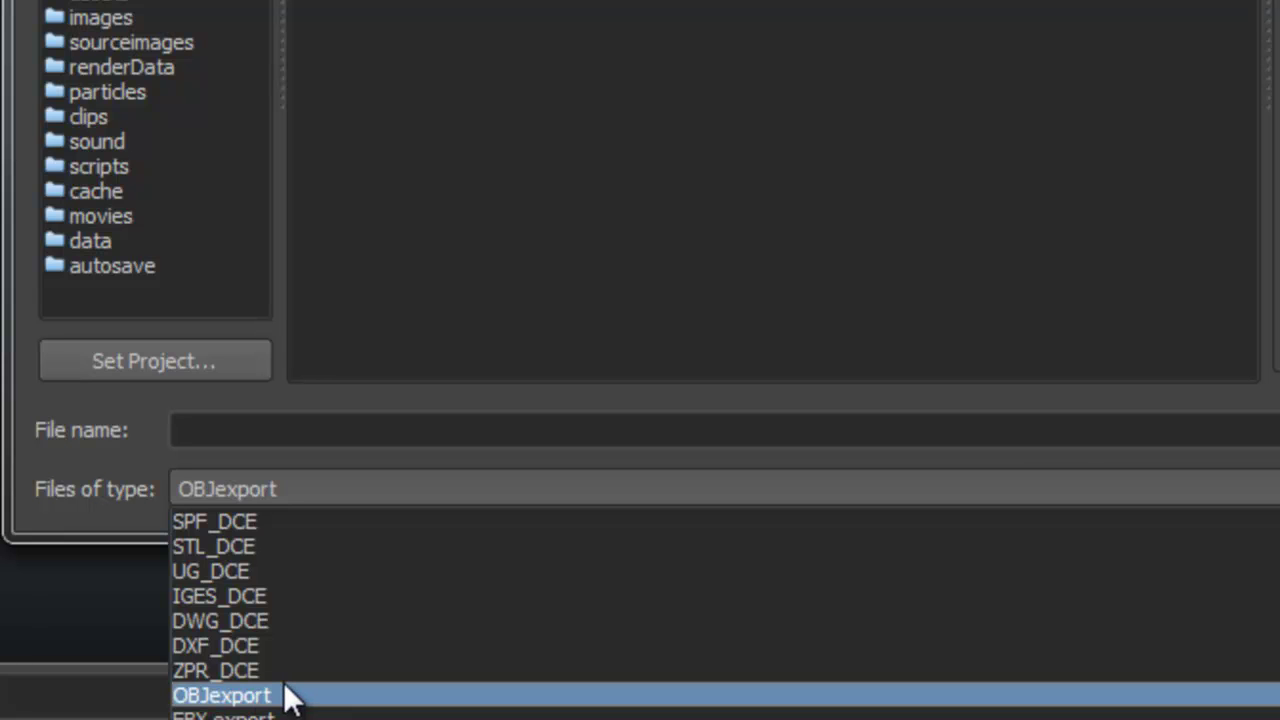
left_click(640, 430)
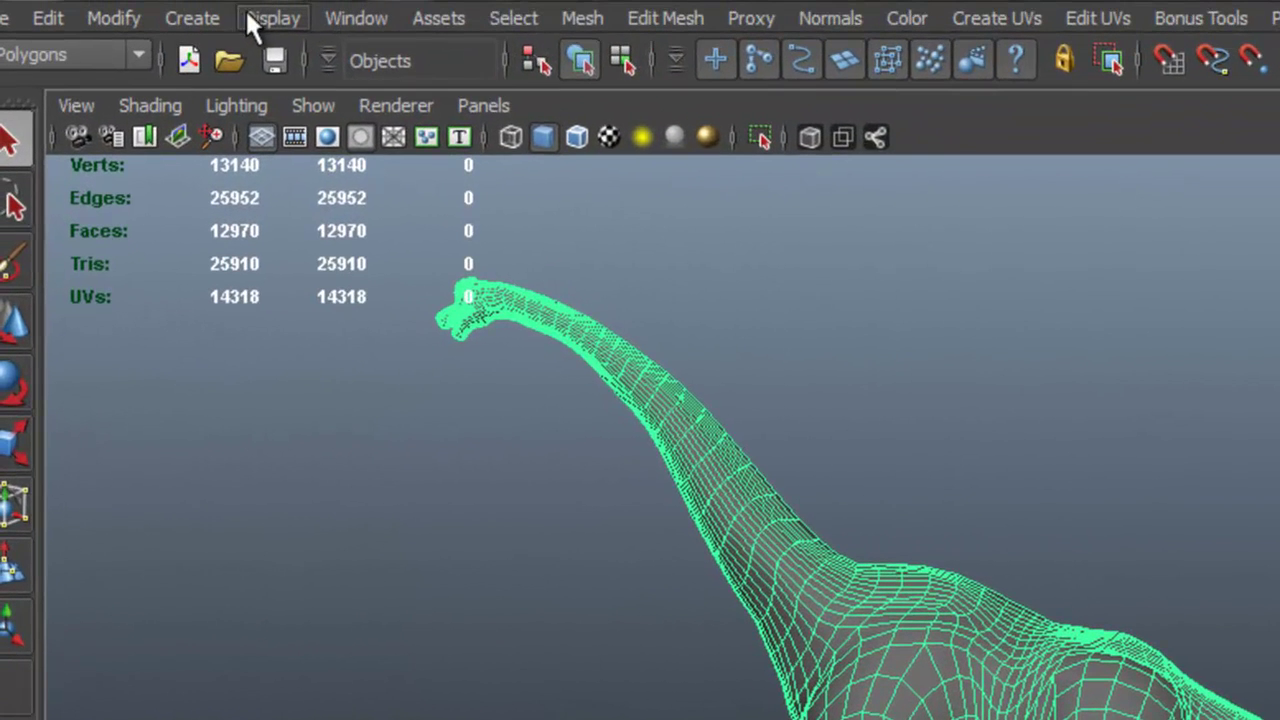
Check the Loaded and Auto load settings of objExport.mll in the Plug-in Manager
left_click(349, 16)
mouse_move(618, 197)
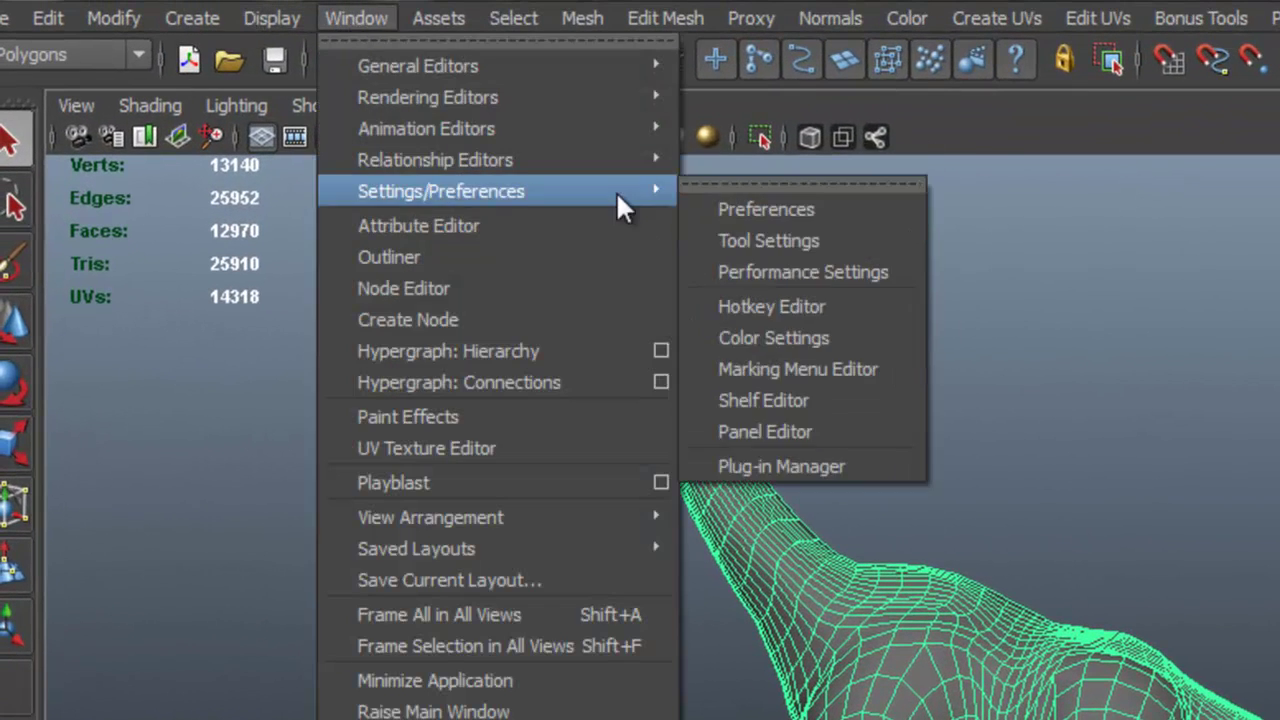
left_click(836, 463)
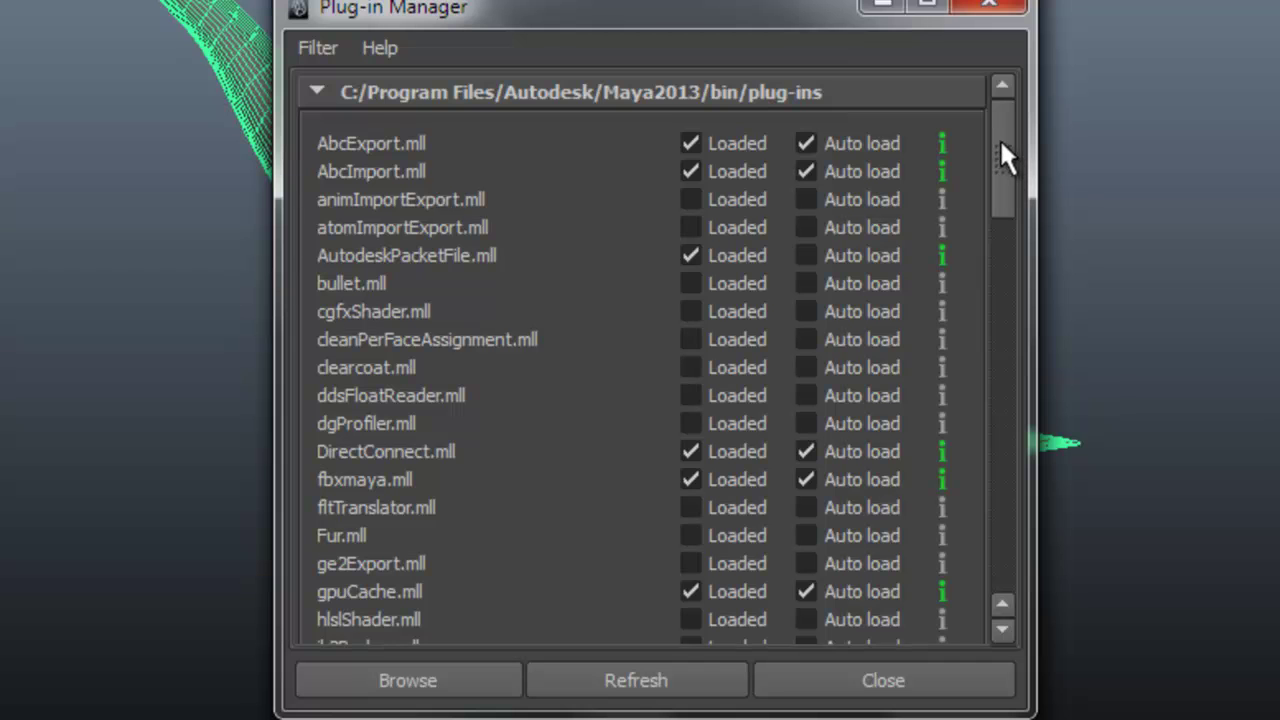
scroll(998, 145, "down", 1)
left_click_drag(998, 148, 984, 243)
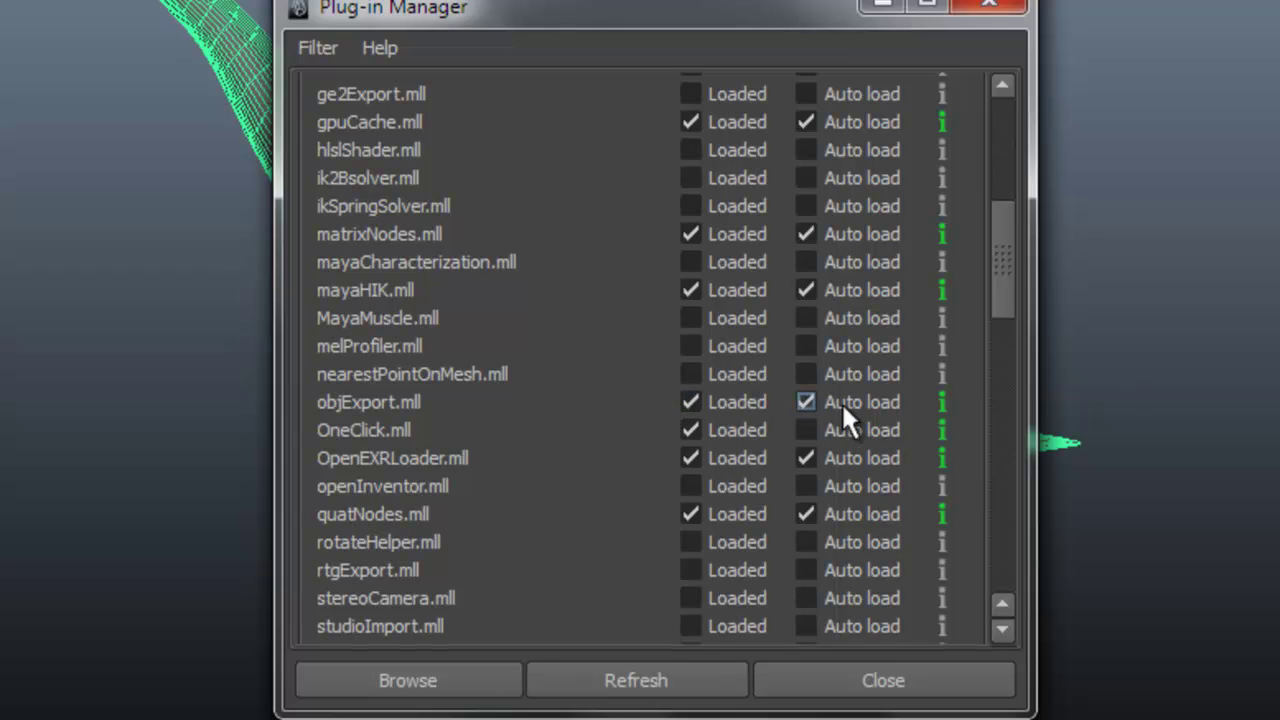
left_click(905, 684)
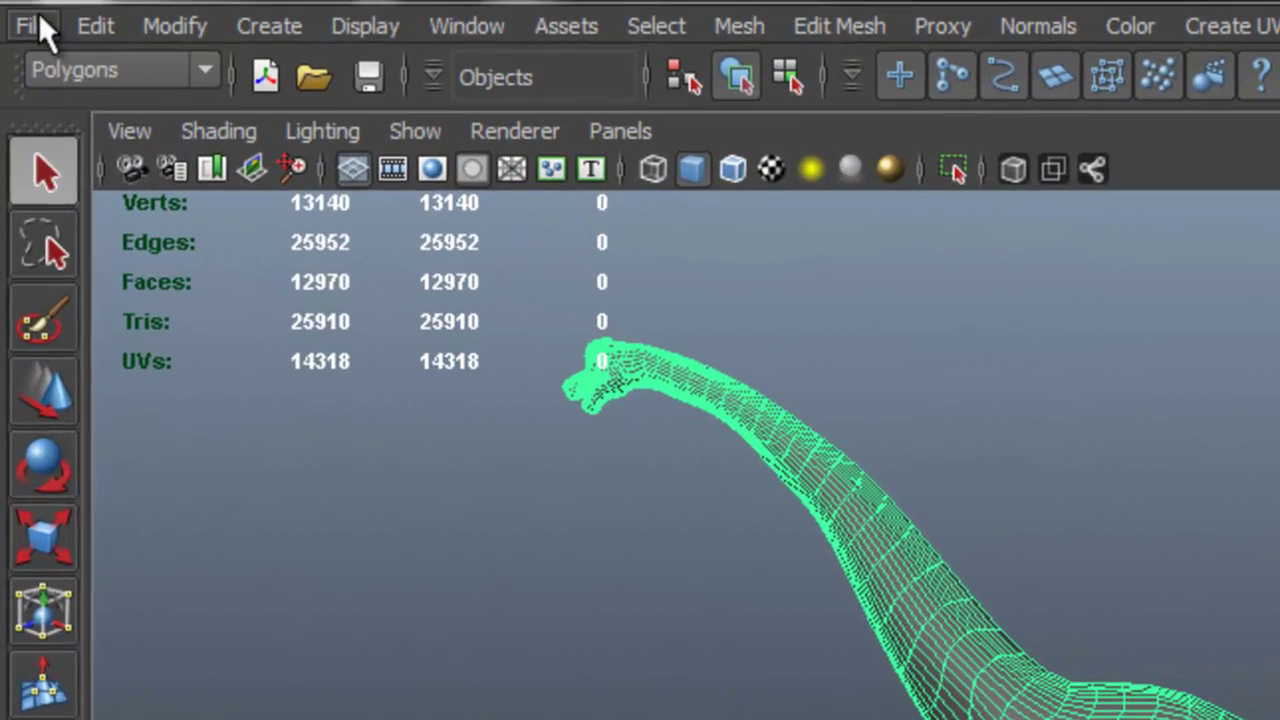
Export the selected dinosaur mesh in OBJexport format under the file name "dino export"
left_click(32, 26)
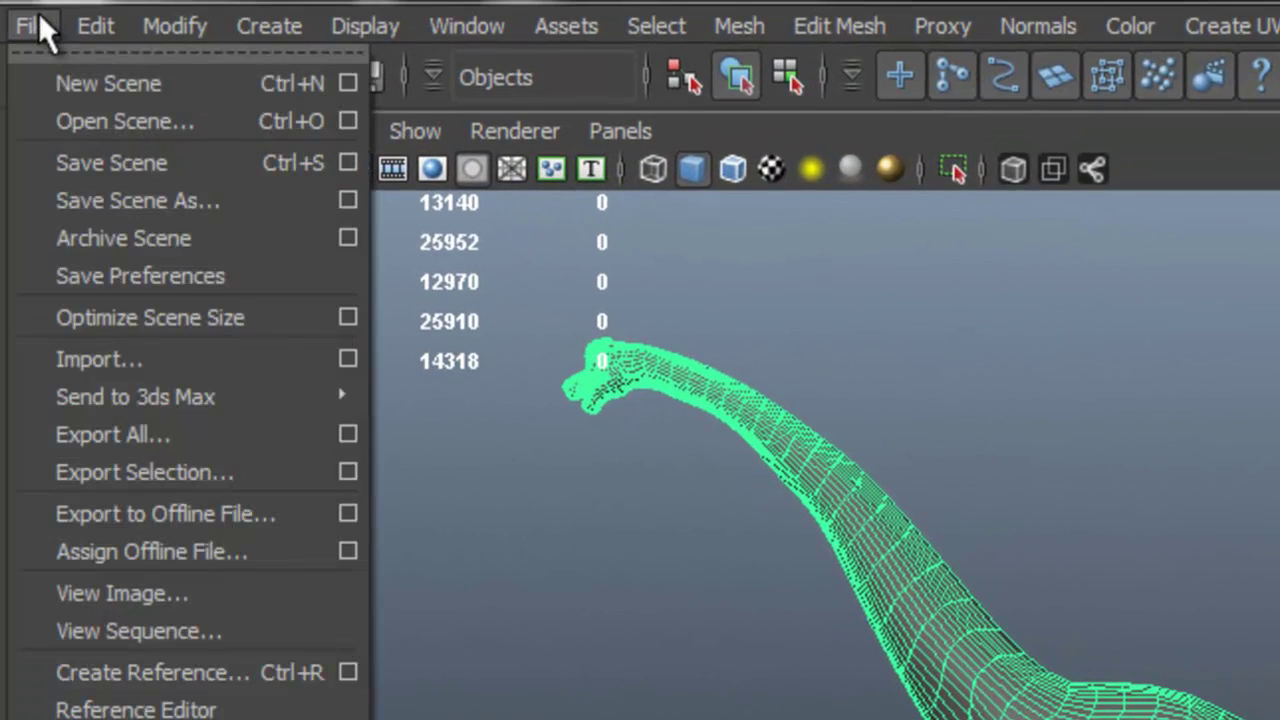
left_click(228, 465)
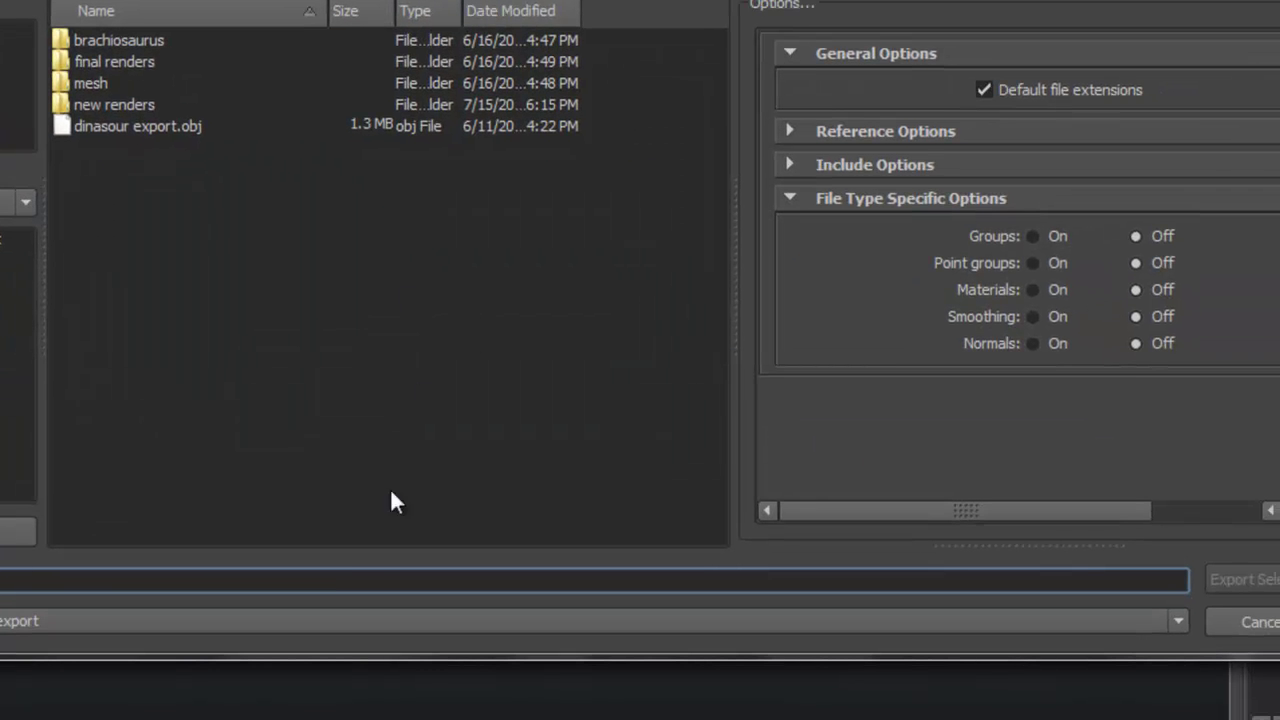
type("dino export")
left_click(1234, 577)
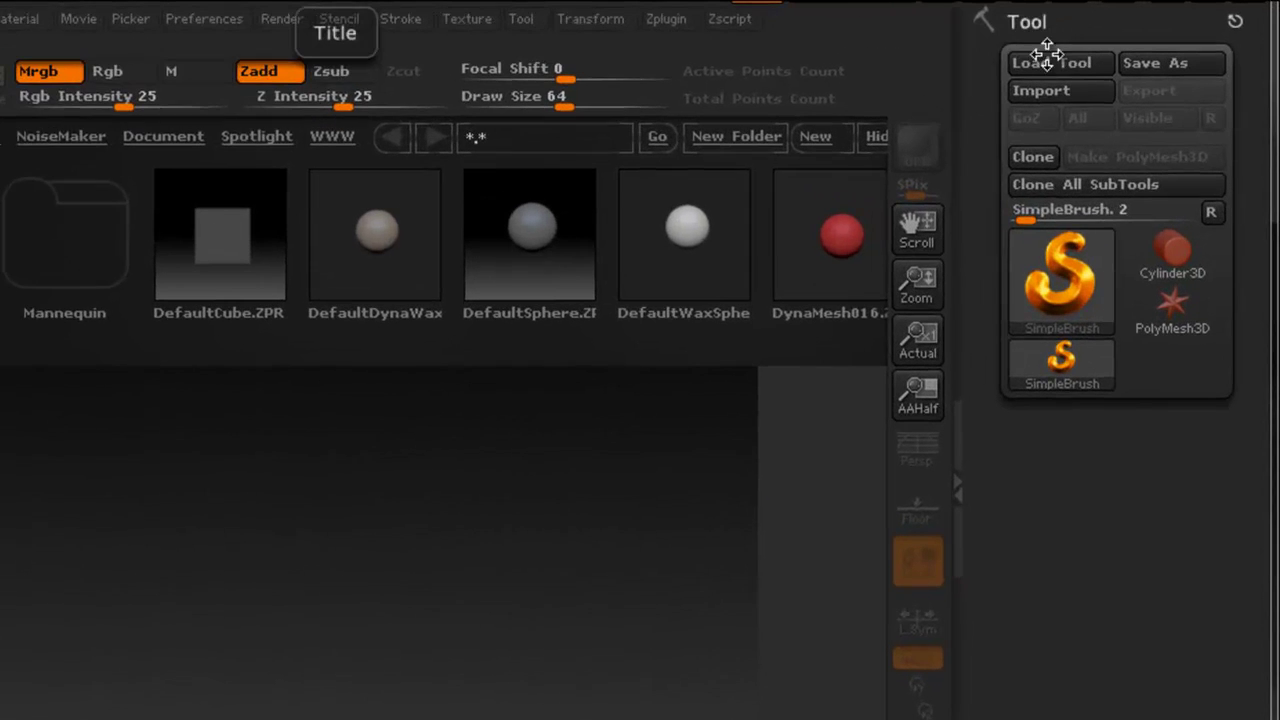
Switch to ZBrush and examine the Tool palette, reading the help notes for Import and Clone All SubTools
left_click(1091, 23)
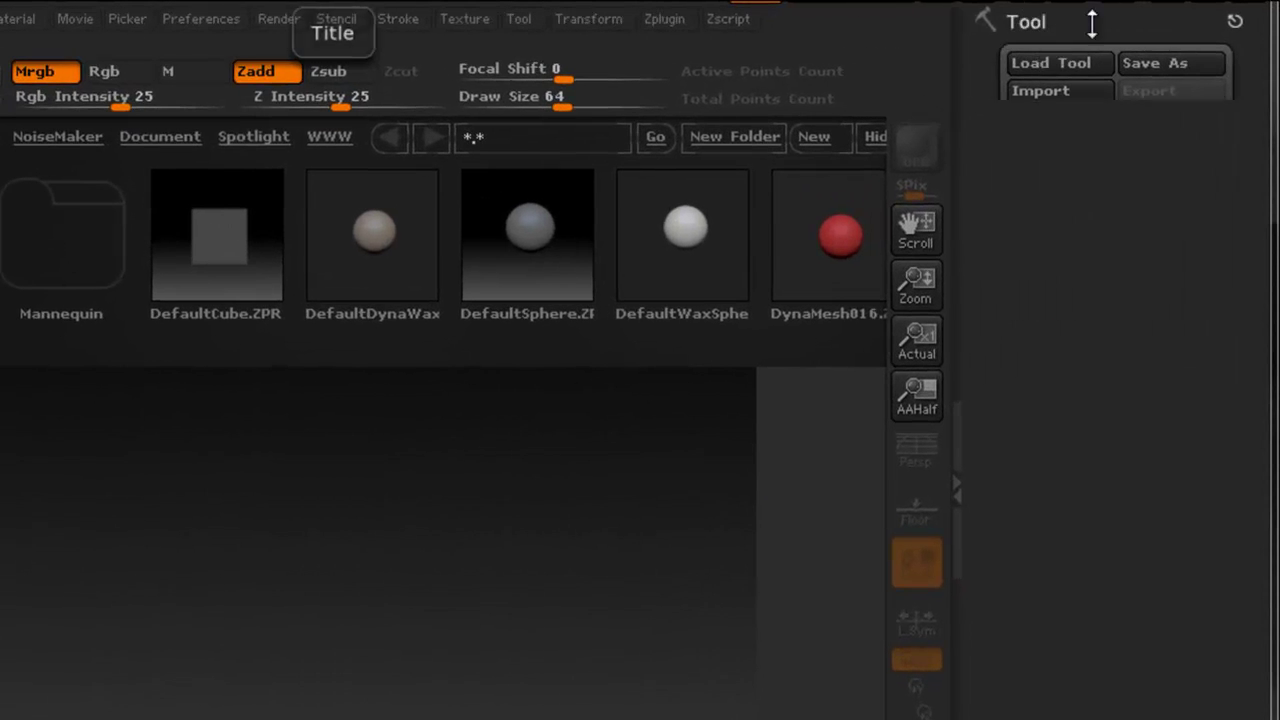
left_click(1047, 22)
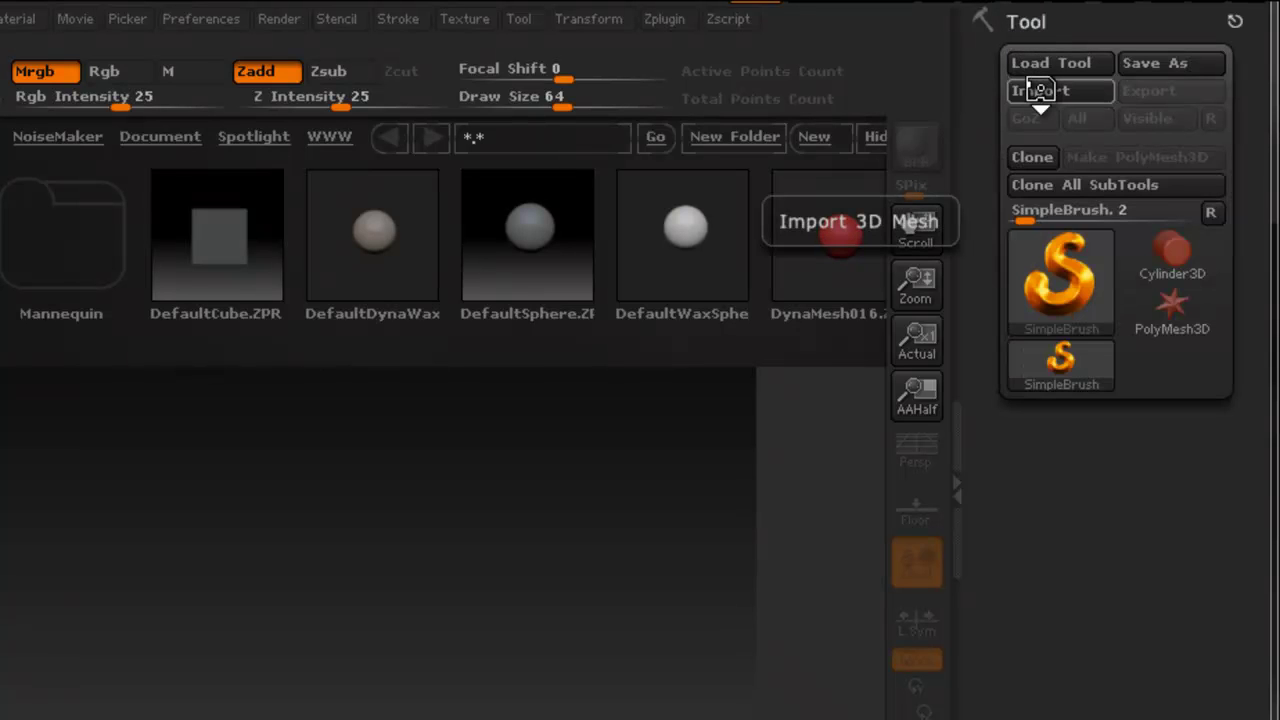
key("ctrl")
key("ctrl")
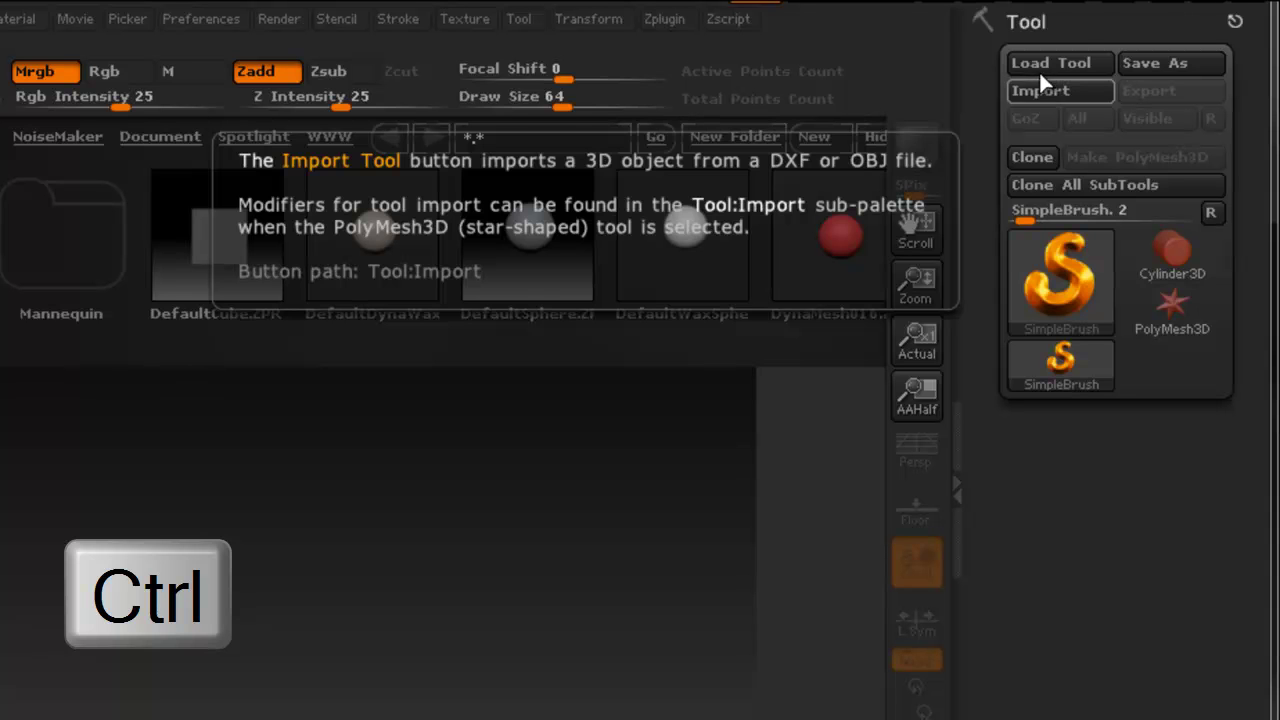
mouse_move(1062, 62)
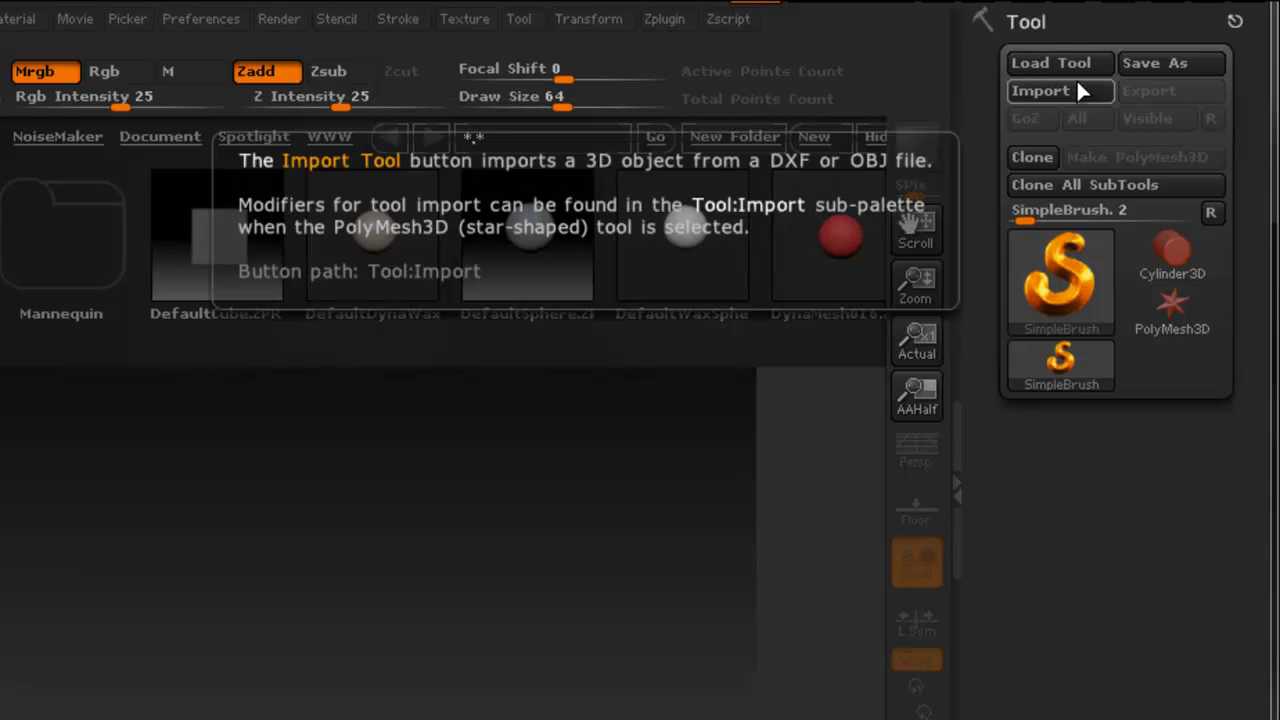
mouse_move(1076, 89)
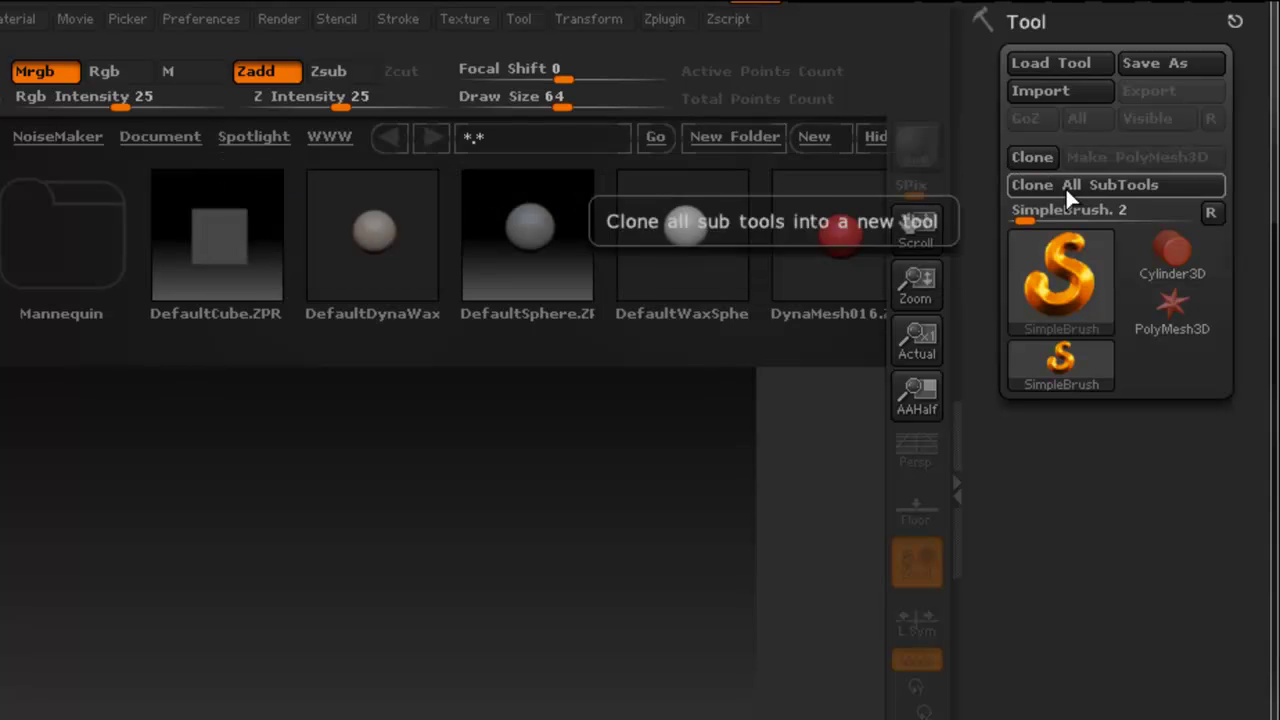
mouse_move(1065, 186)
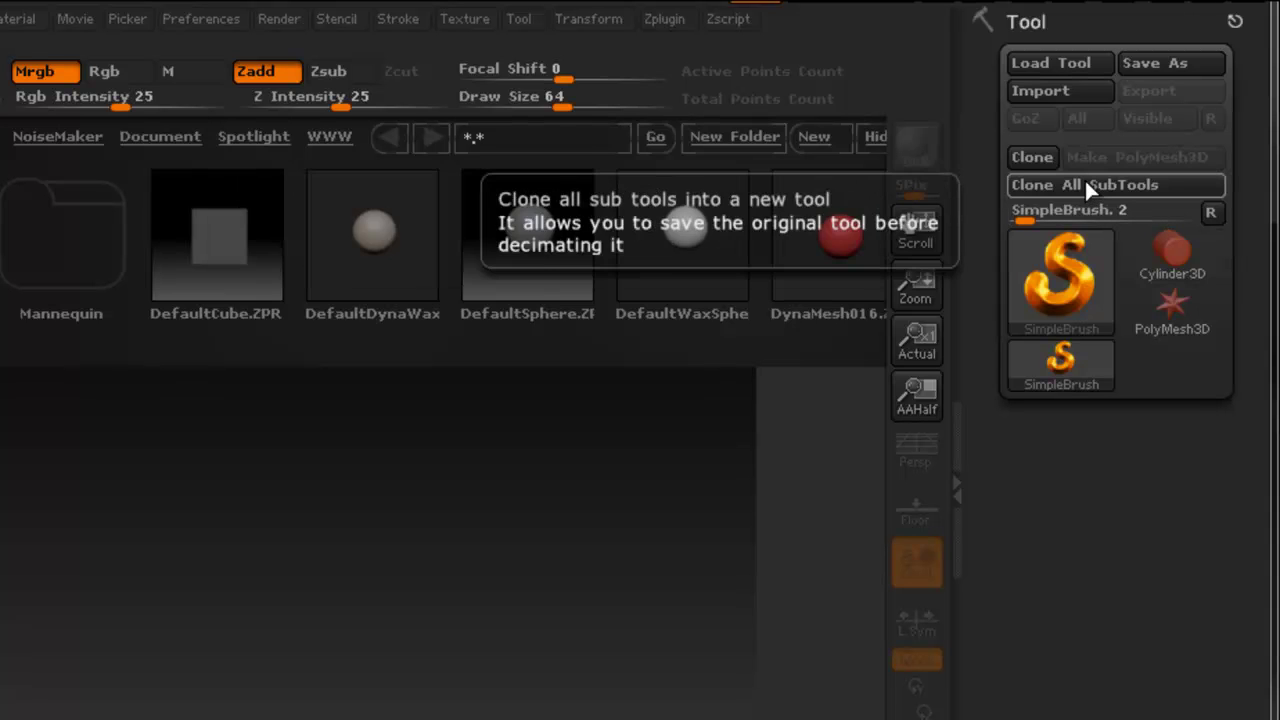
mouse_move(1033, 164)
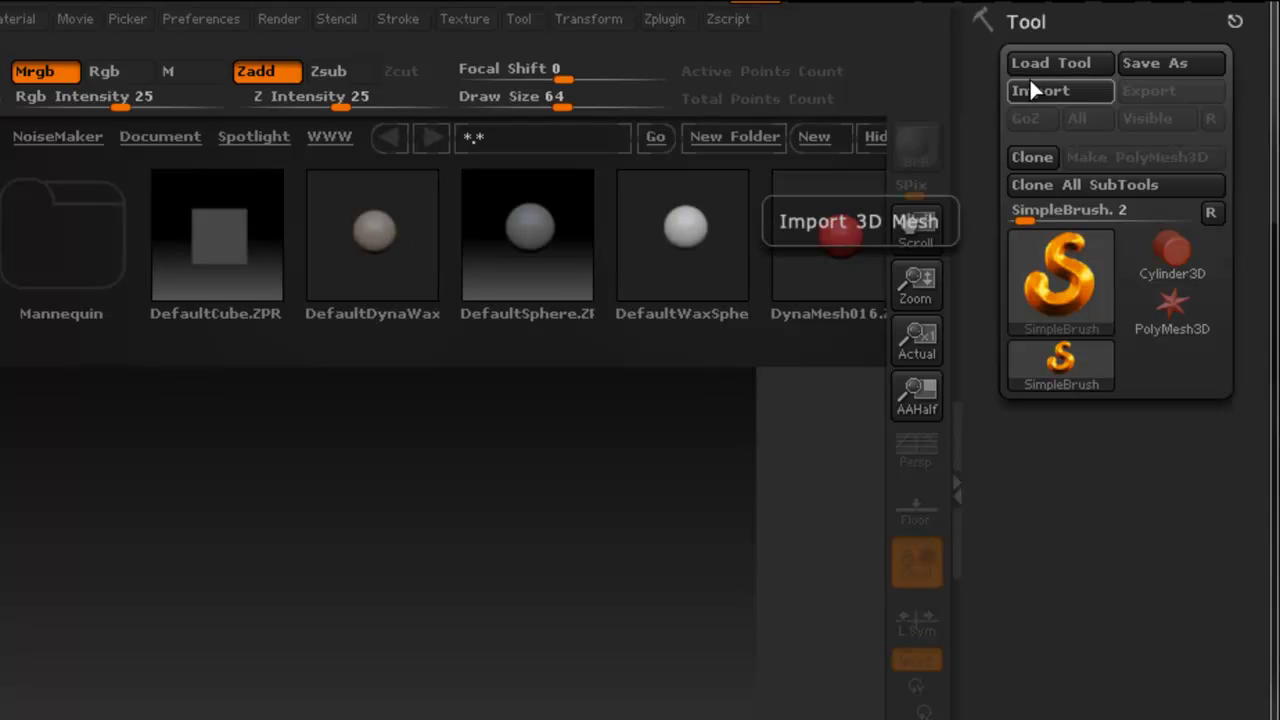
left_click(532, 22)
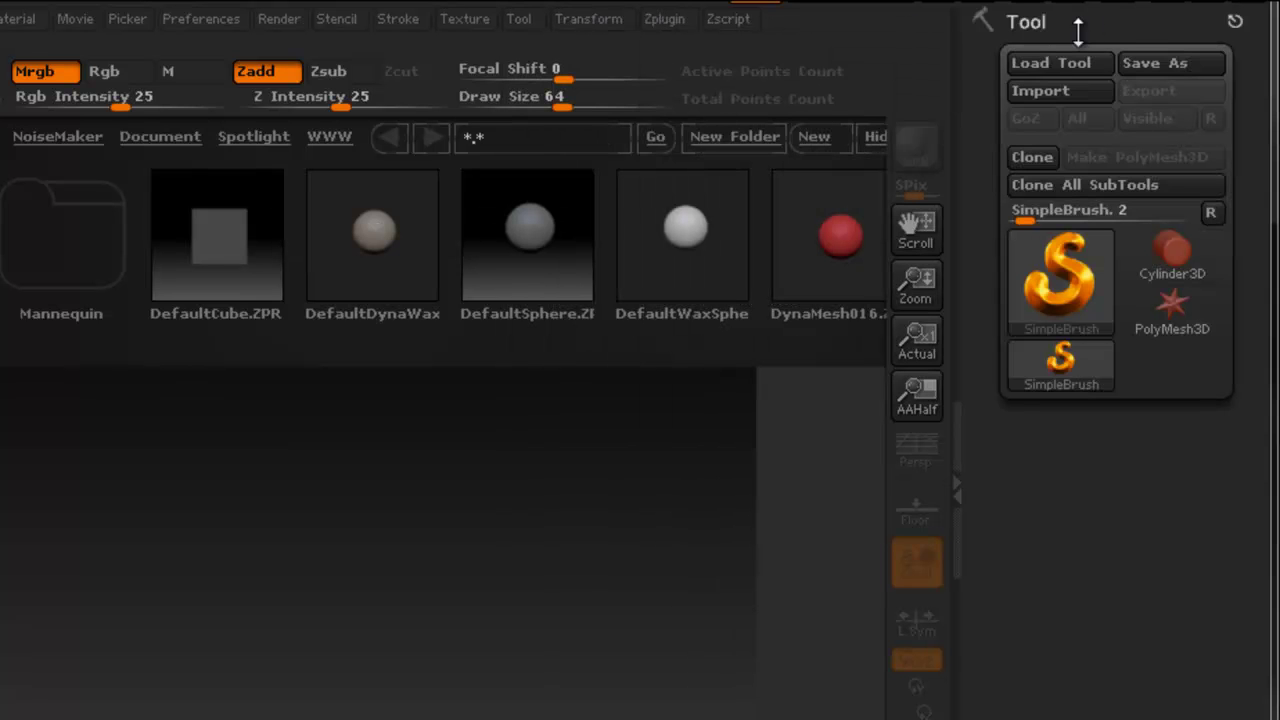
Import the dino export OBJ file as a new ZBrush tool
left_click(1054, 92)
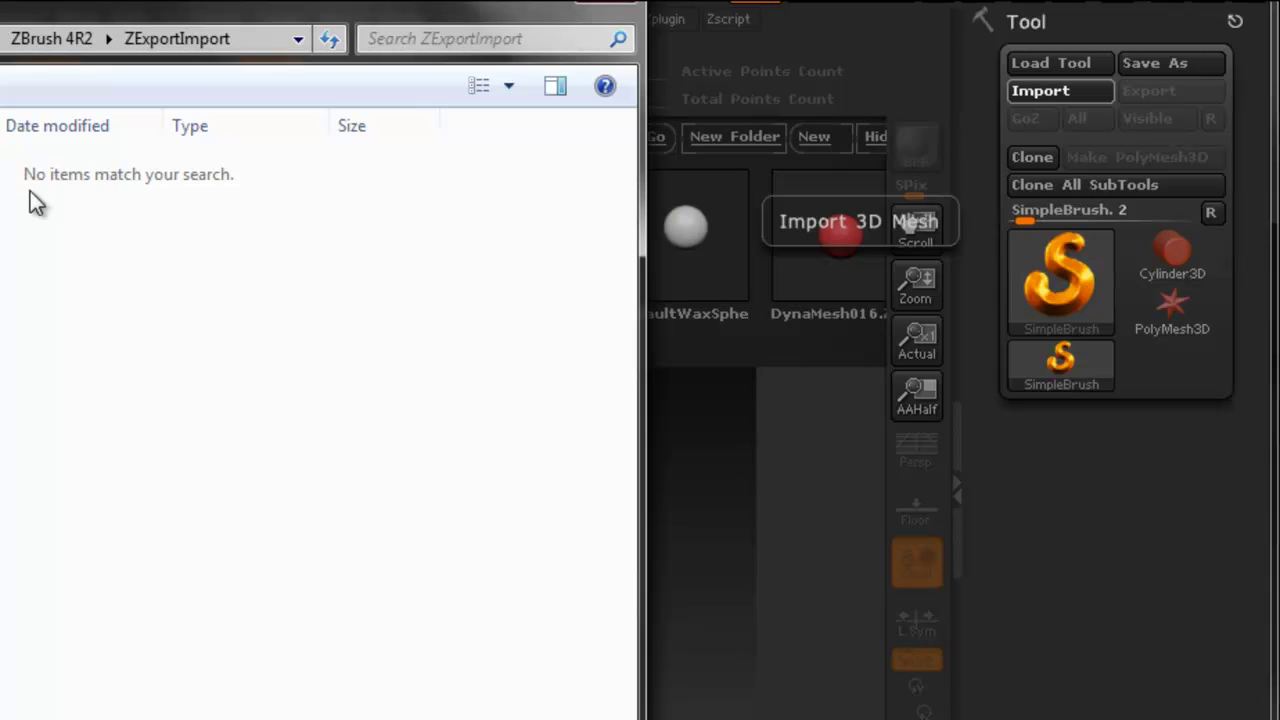
key("Escape")
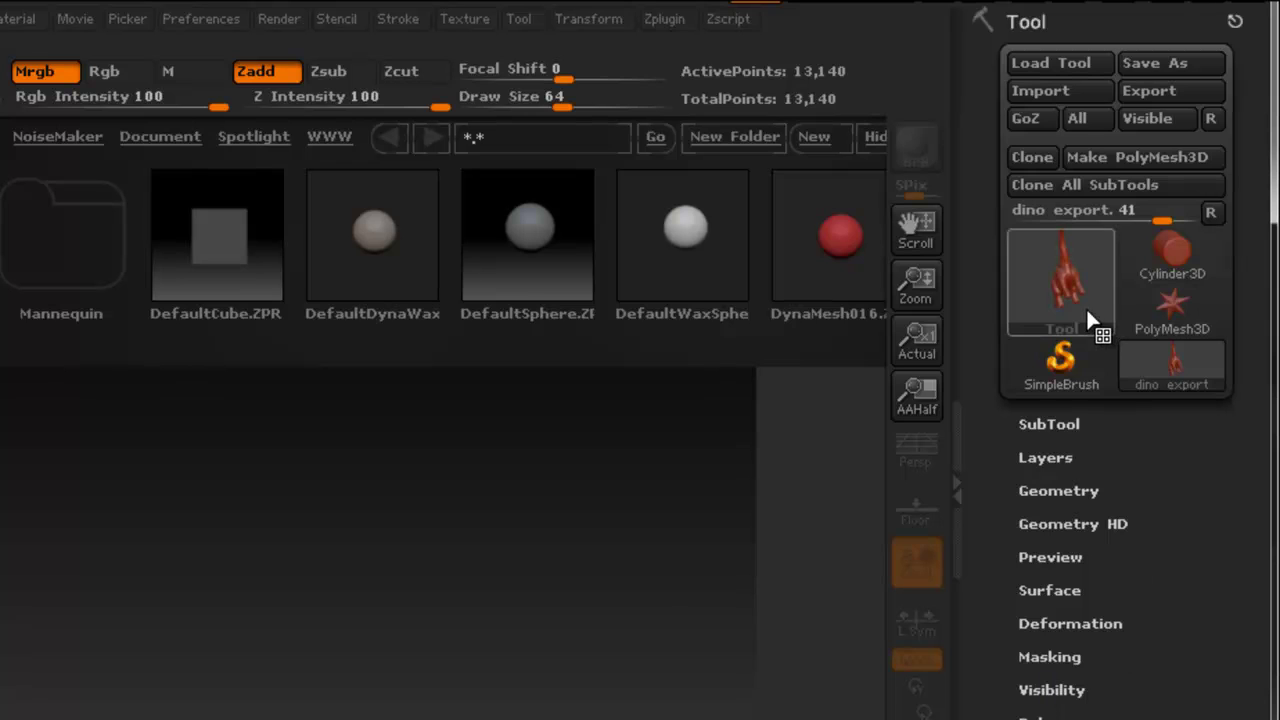
mouse_move(1069, 277)
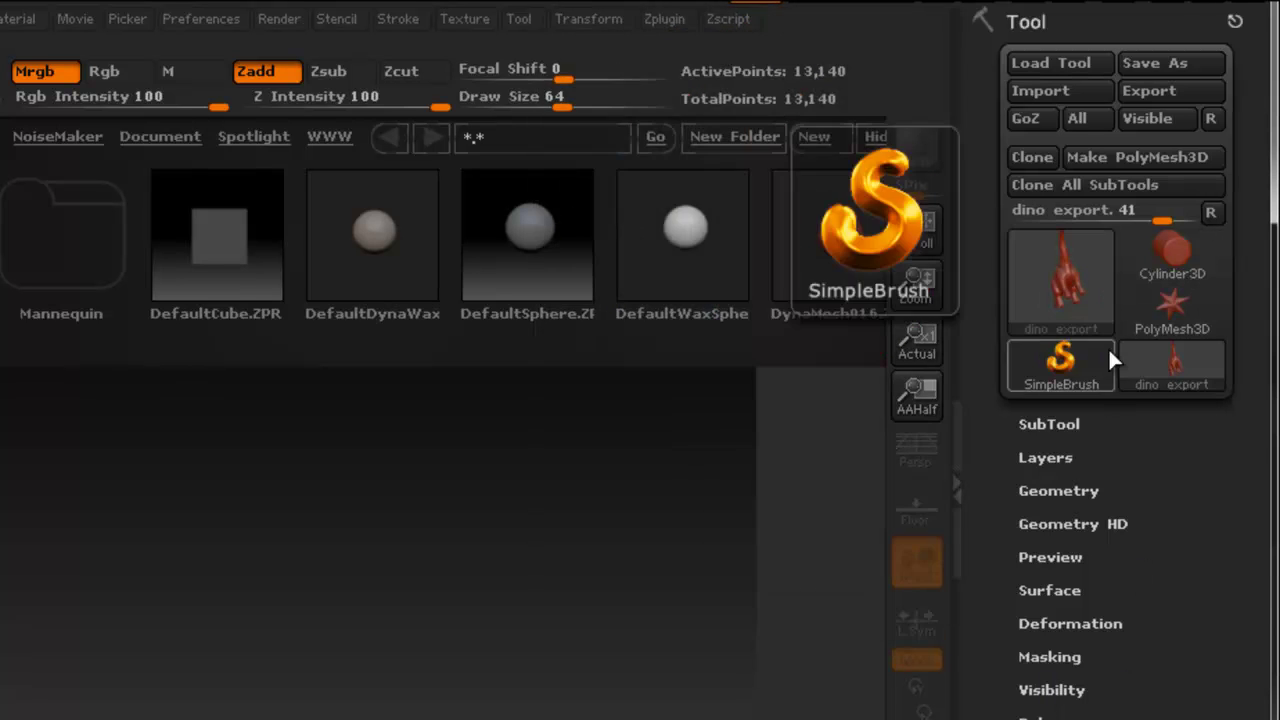
mouse_move(1166, 363)
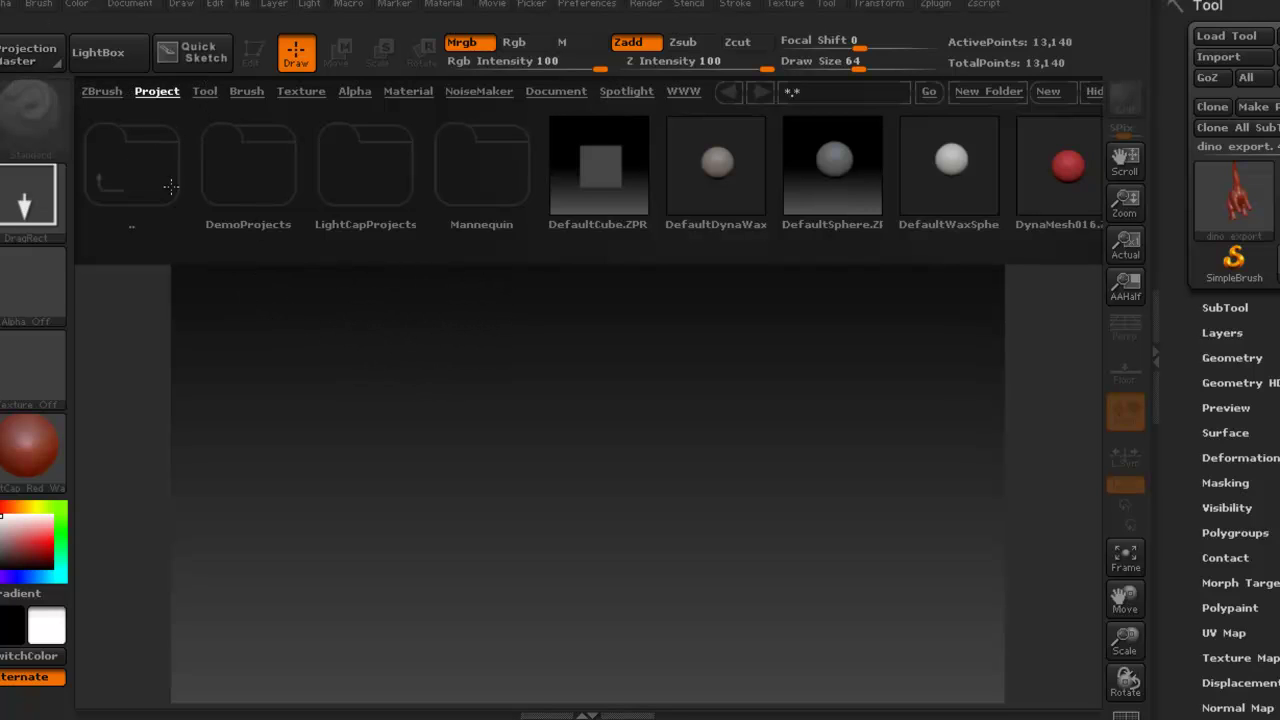
Hide LightBox and draw the imported dinosaur upright on the canvas
left_click(100, 61)
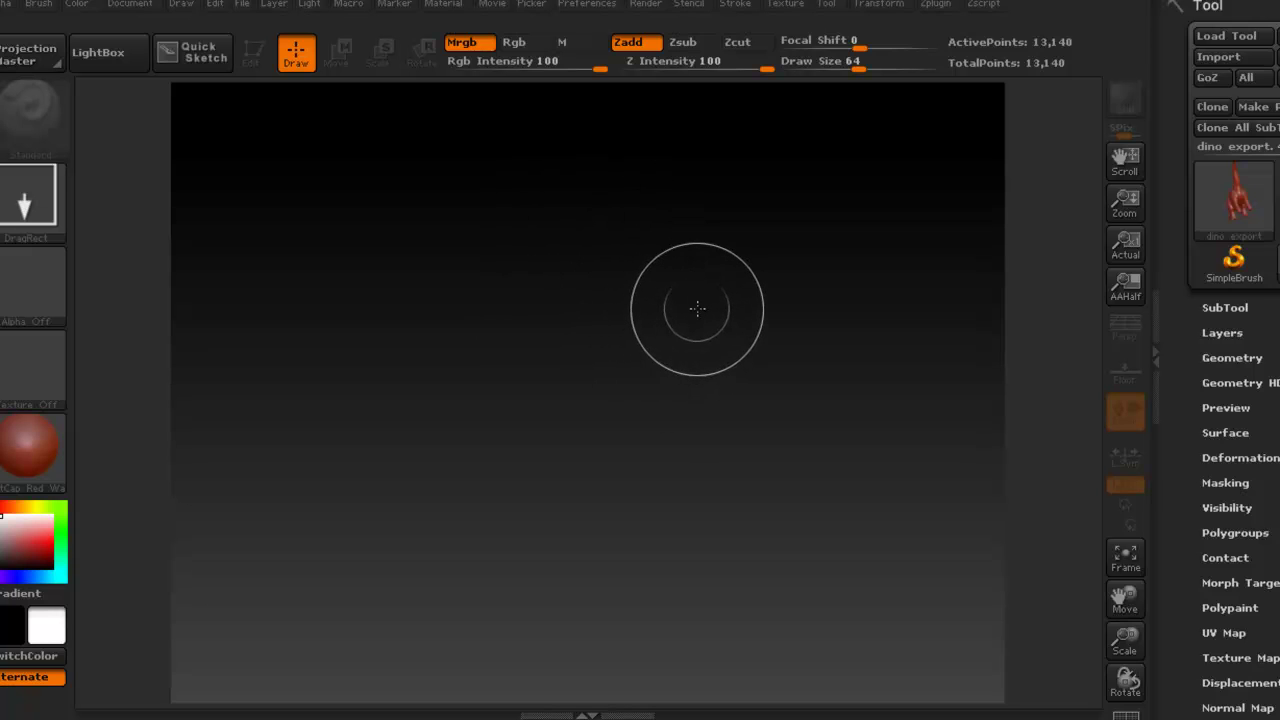
mouse_move(571, 257)
left_mouse_down()
mouse_move(585, 452)
mouse_move(579, 689)
mouse_move(734, 631)
mouse_move(600, 700)
mouse_move(476, 703)
mouse_move(560, 705)
mouse_move(691, 681)
mouse_move(560, 680)
mouse_move(590, 692)
mouse_move(626, 674)
mouse_move(577, 676)
left_mouse_up()
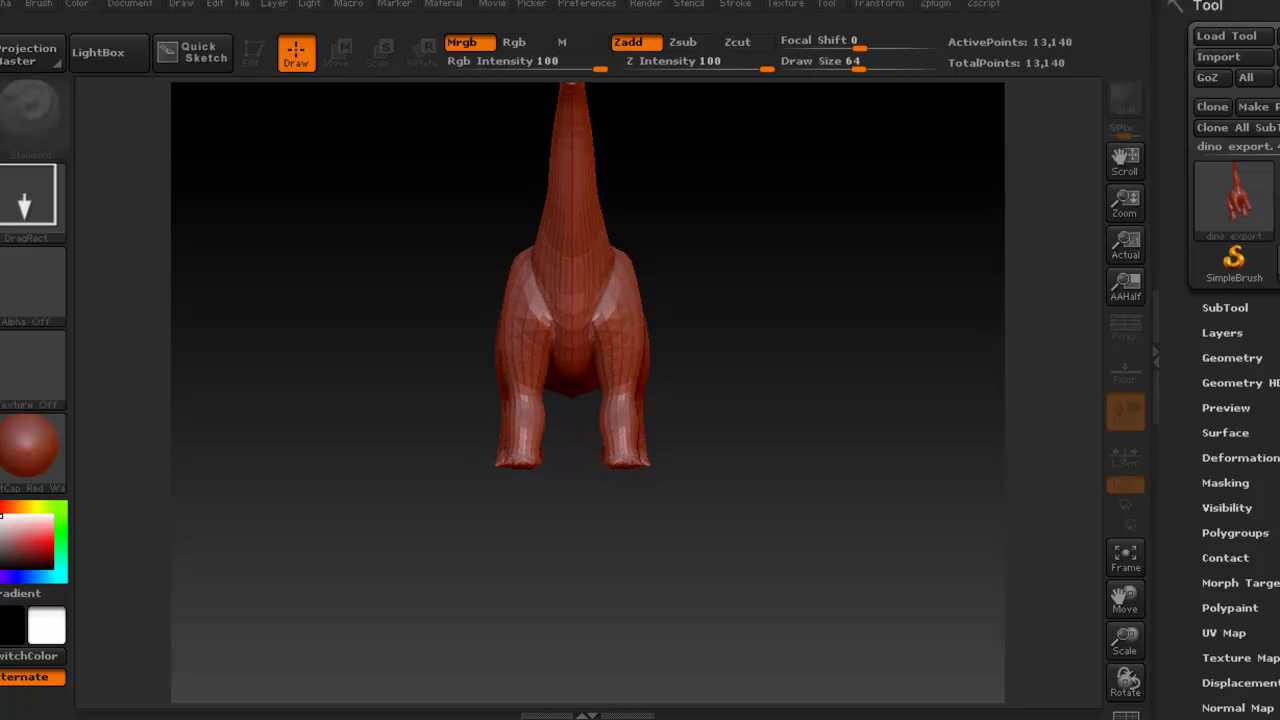
mouse_move(575, 675)
left_mouse_down()
mouse_move(575, 636)
mouse_move(575, 699)
left_mouse_up()
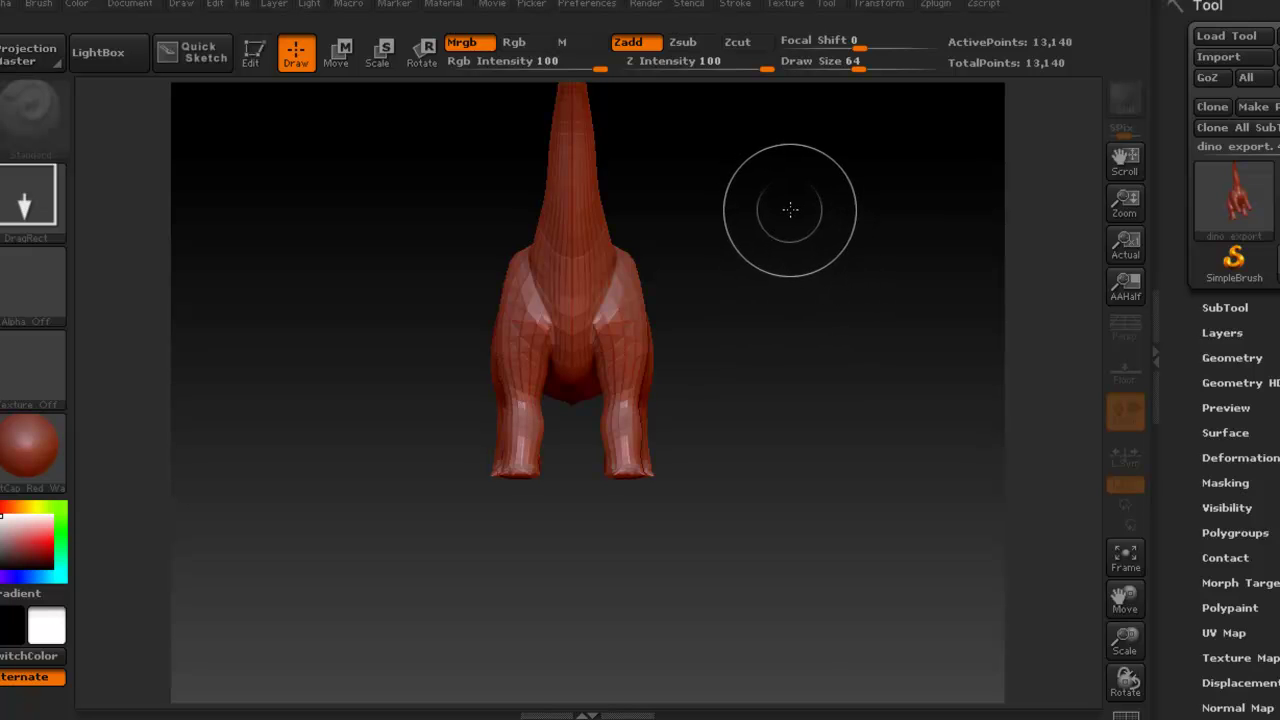
Draw a second, tilted copy of the dinosaur beside the first and undo it
mouse_move(791, 168)
left_mouse_down()
mouse_move(770, 513)
mouse_move(851, 634)
mouse_move(714, 606)
mouse_move(800, 371)
left_mouse_up()
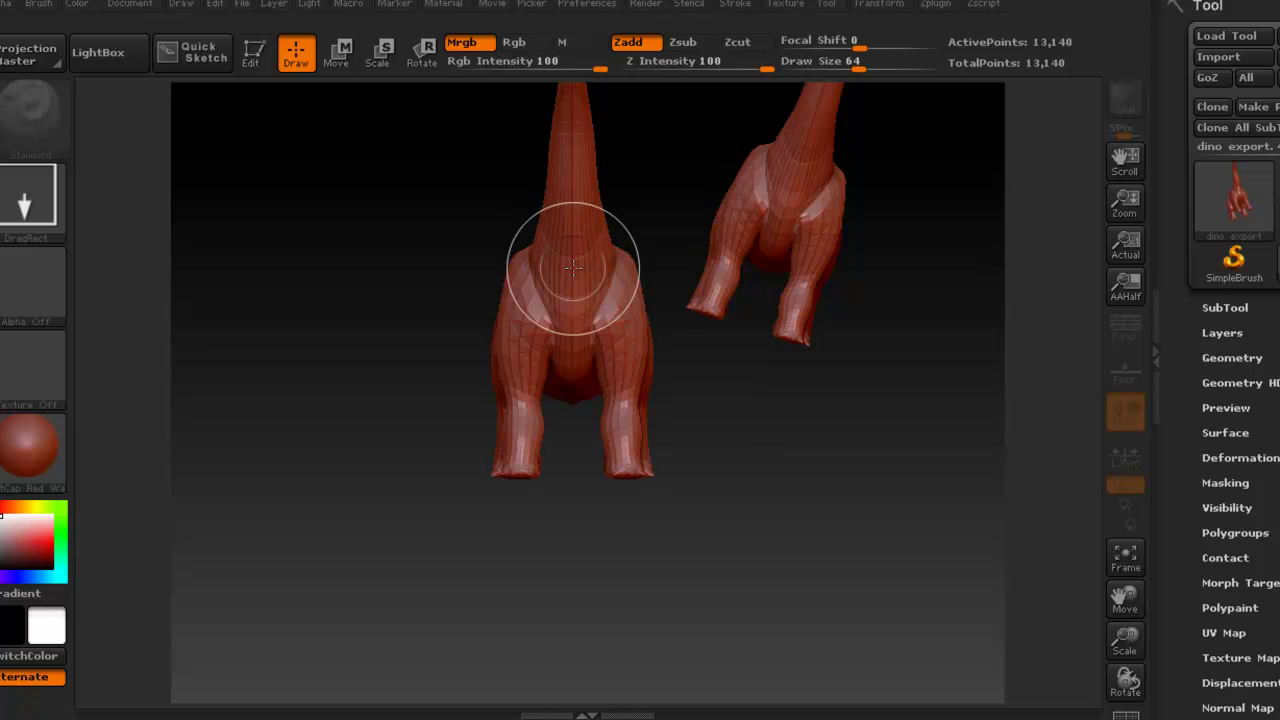
key("ctrl+z")
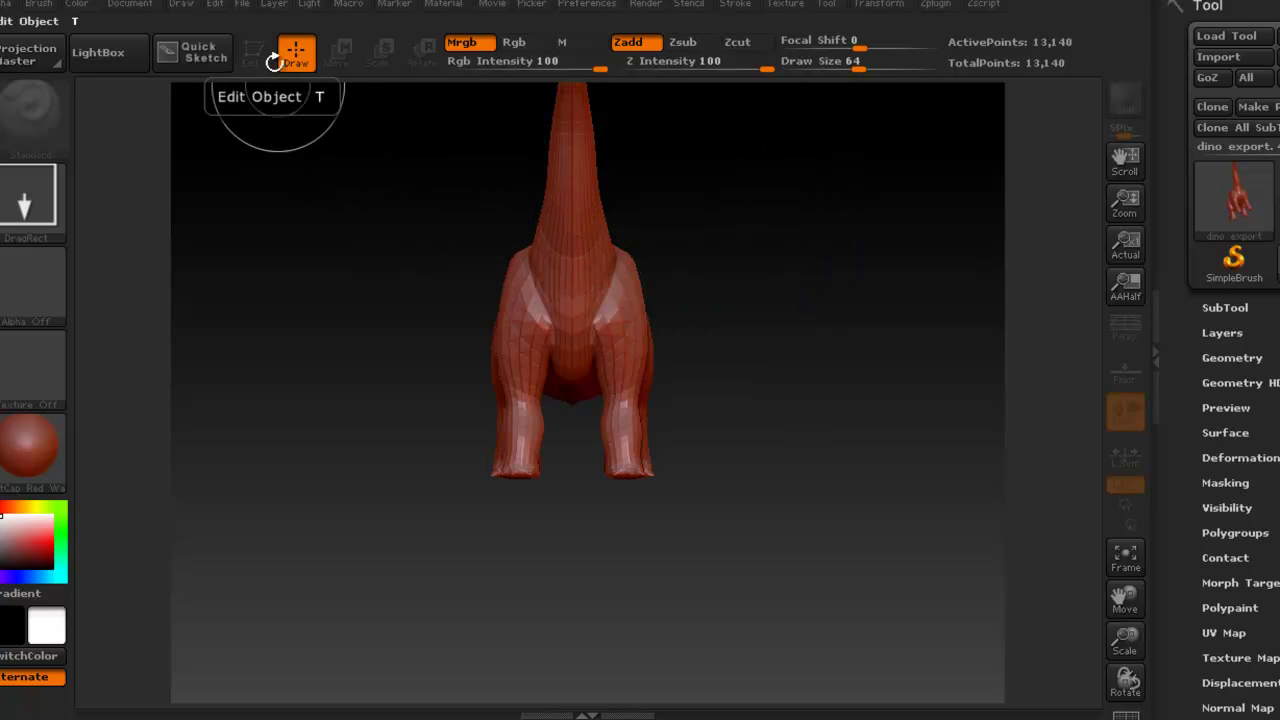
Clear the canvas and draw a single upright dinosaur near its centre
key("ctrl+n")
mouse_move(579, 215)
left_mouse_down()
mouse_move(592, 406)
mouse_move(578, 621)
left_mouse_up()
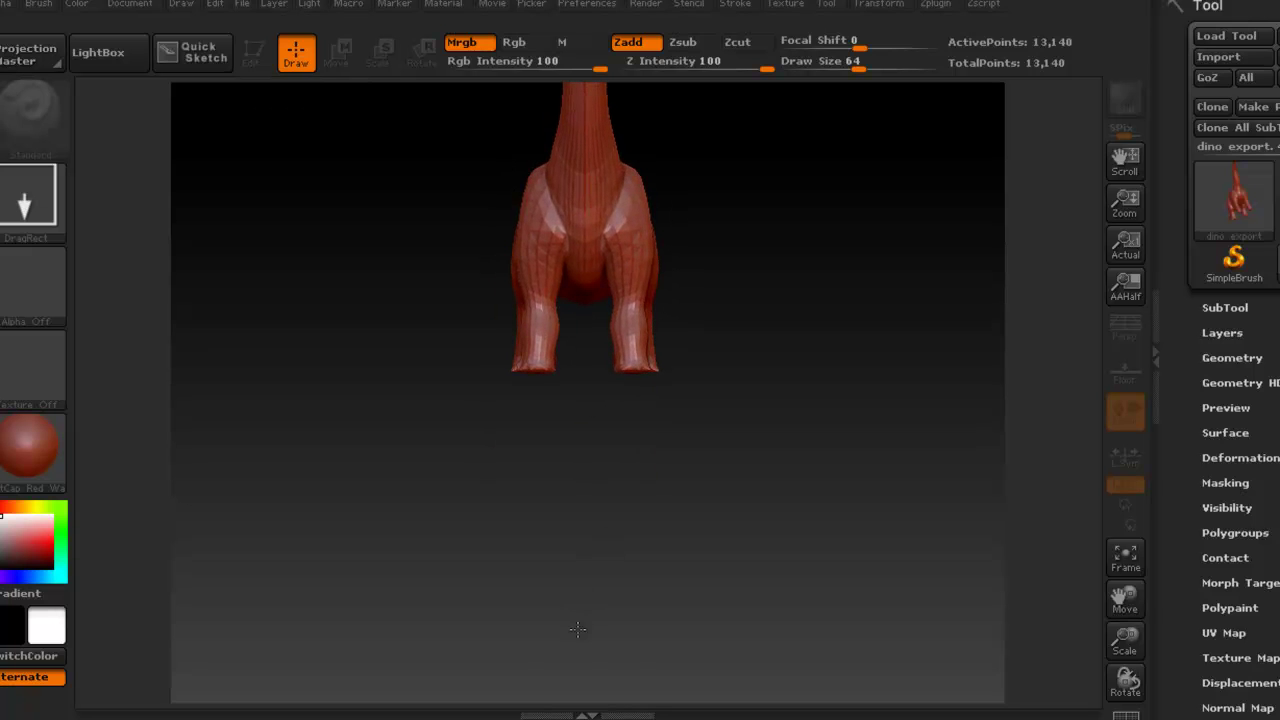
Enable Edit mode for the drawn dinosaur and turn it to a three-quarter view
key("t")
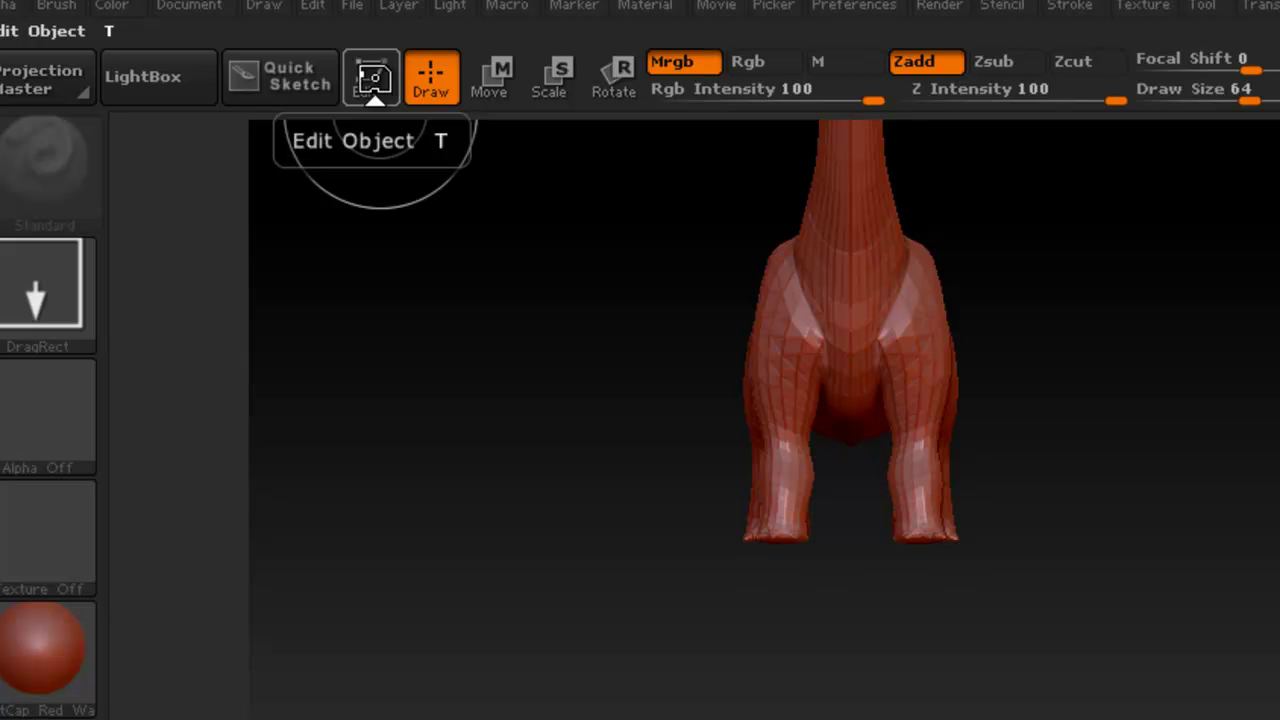
left_click(375, 78)
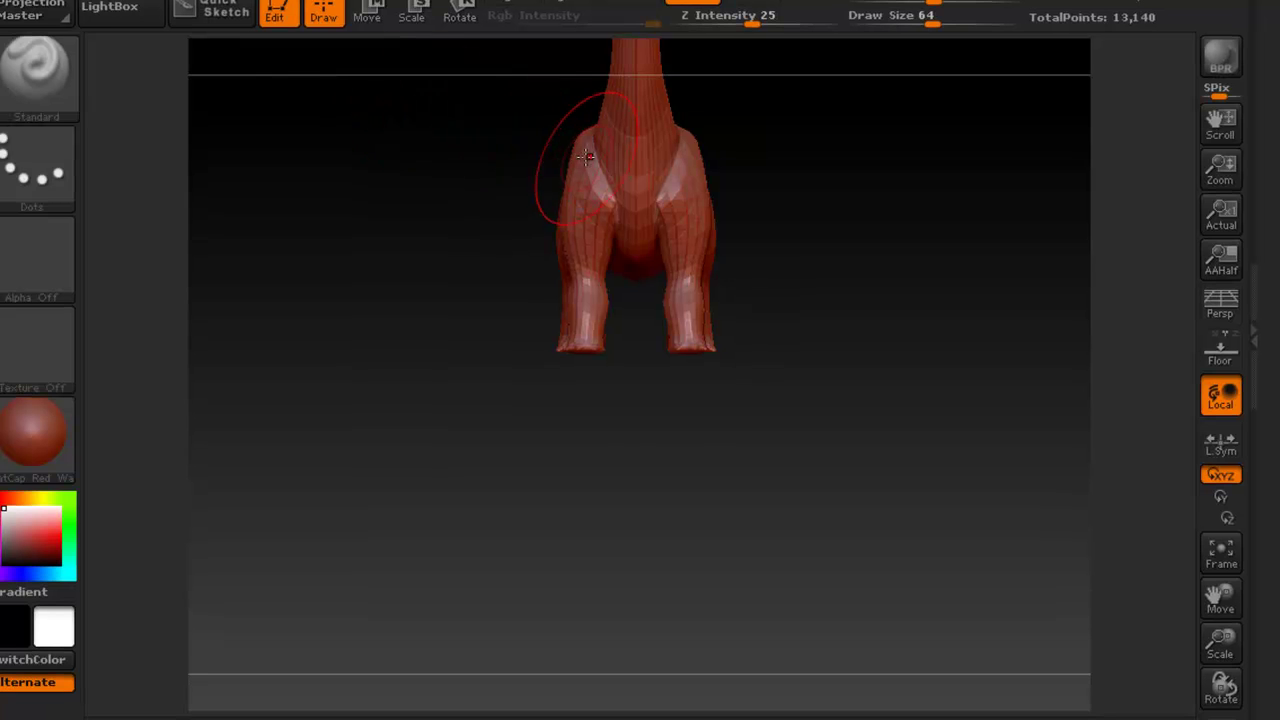
mouse_move(586, 156)
left_mouse_down()
mouse_move(623, 263)
mouse_move(729, 249)
mouse_move(677, 249)
mouse_move(714, 160)
mouse_move(630, 183)
left_mouse_up()
left_click_drag(512, 247, 586, 243)
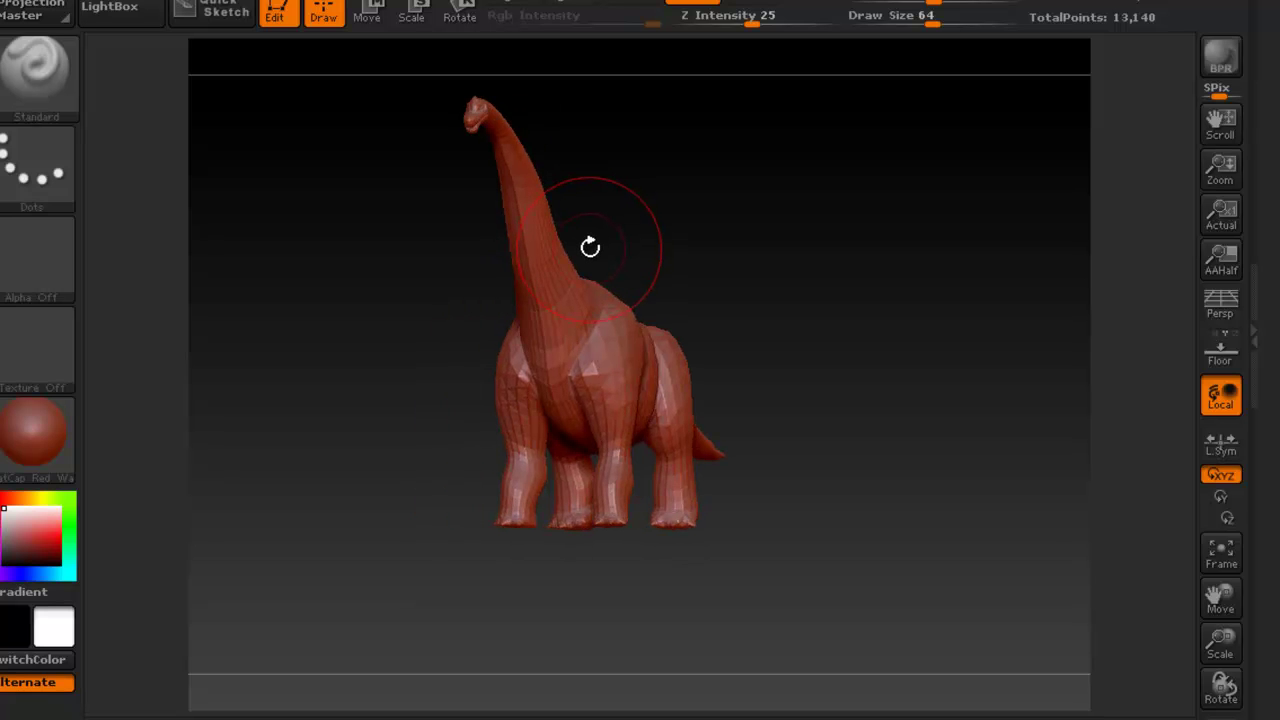
mouse_move(590, 247)
right_mouse_down()
mouse_move(663, 289)
mouse_move(429, 277)
mouse_move(602, 252)
mouse_move(500, 303)
mouse_move(590, 285)
mouse_move(623, 228)
mouse_move(677, 249)
mouse_move(617, 214)
mouse_move(783, 177)
mouse_move(665, 256)
mouse_move(706, 249)
mouse_move(717, 283)
mouse_move(586, 271)
mouse_move(715, 272)
mouse_move(608, 286)
mouse_move(654, 274)
mouse_move(663, 303)
mouse_move(622, 306)
mouse_move(660, 380)
mouse_move(686, 274)
mouse_move(552, 288)
mouse_move(680, 310)
mouse_move(706, 291)
mouse_move(626, 286)
mouse_move(735, 302)
mouse_move(771, 331)
right_mouse_up()
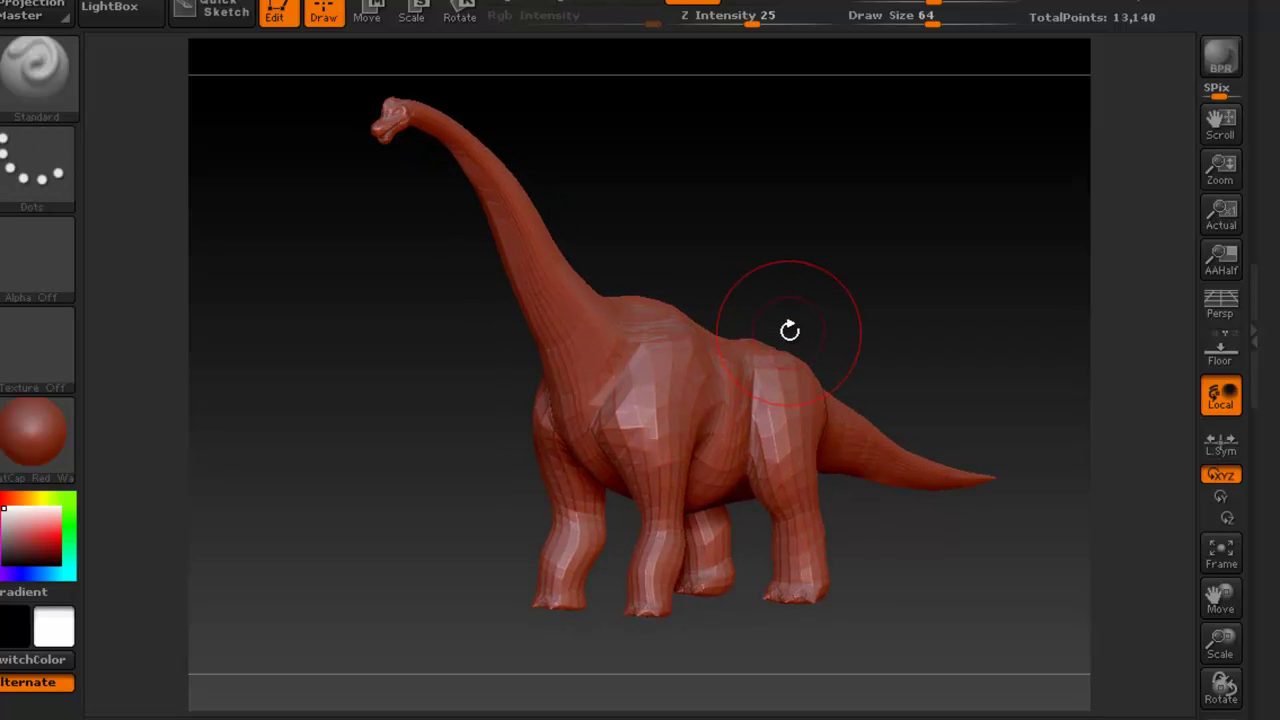
Turn on perspective for the viewport, toggling it off and on to compare both displays of the dinosaur
left_click(1221, 303)
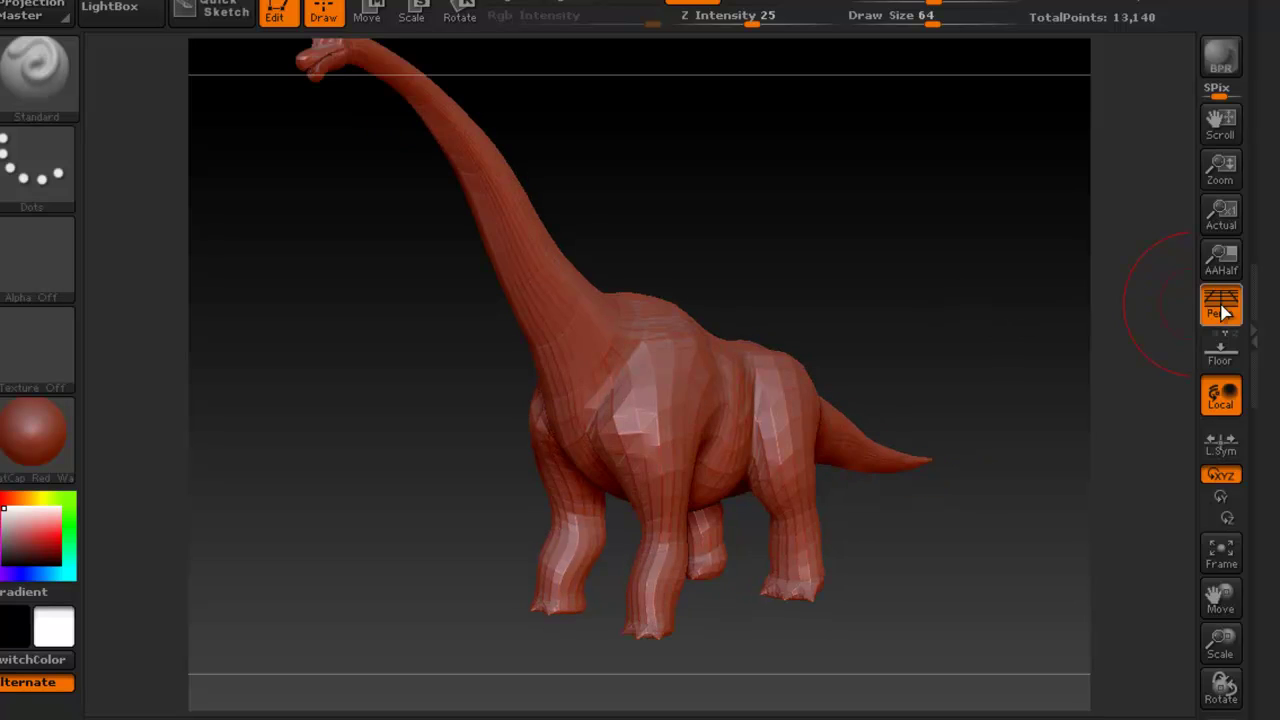
left_click(1221, 310)
left_click(1221, 310)
left_click(1221, 310)
left_click(1221, 310)
left_click(1221, 310)
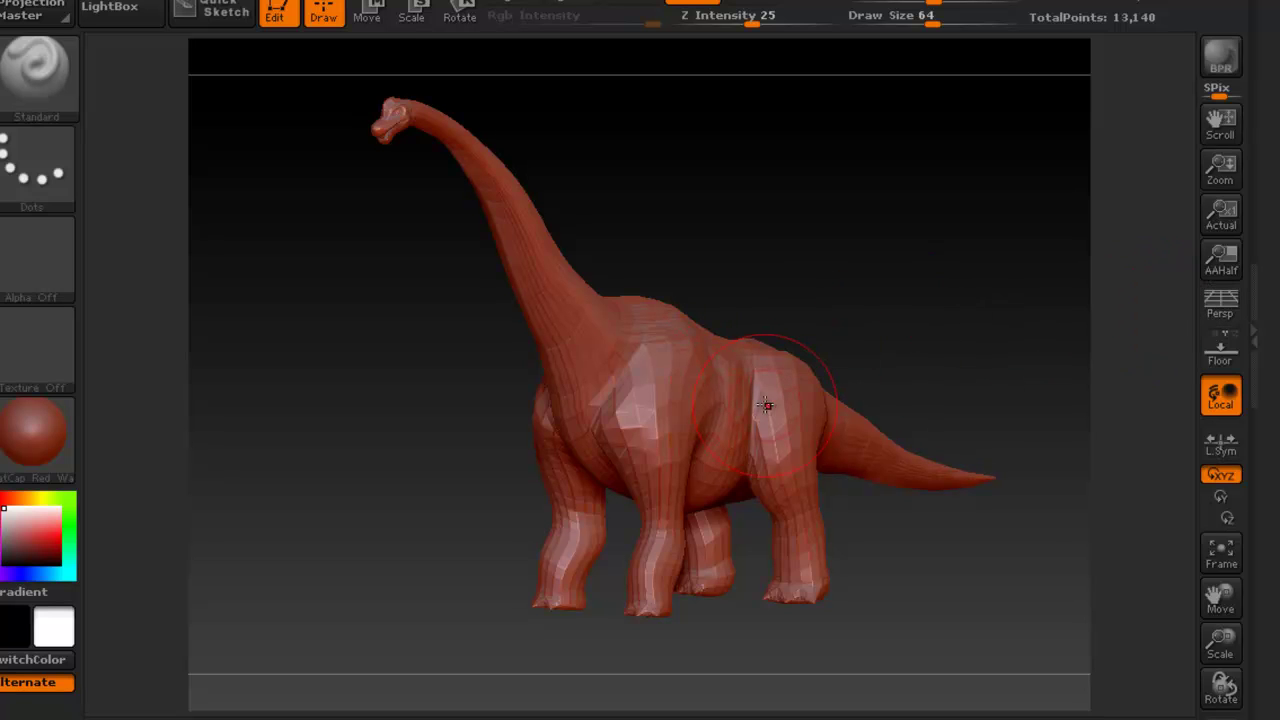
left_click(1221, 310)
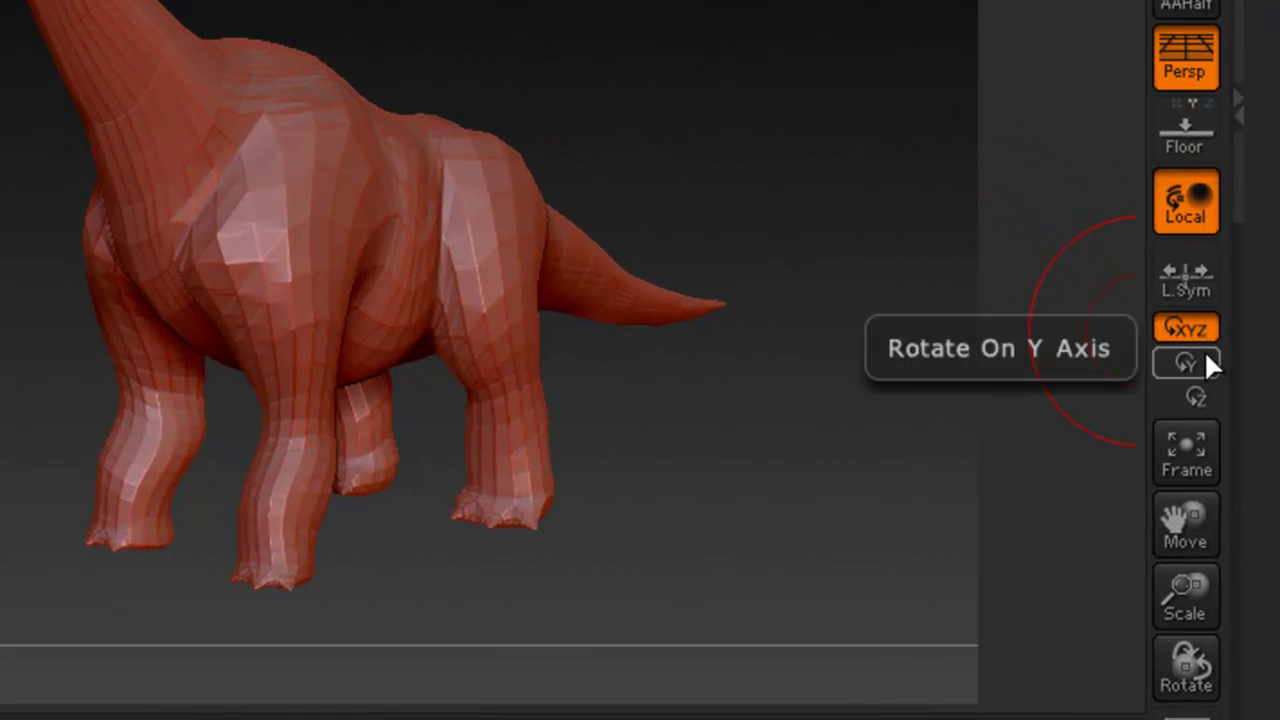
Restrict view rotation to the Y axis and try it out on the dinosaur
left_click(1206, 358)
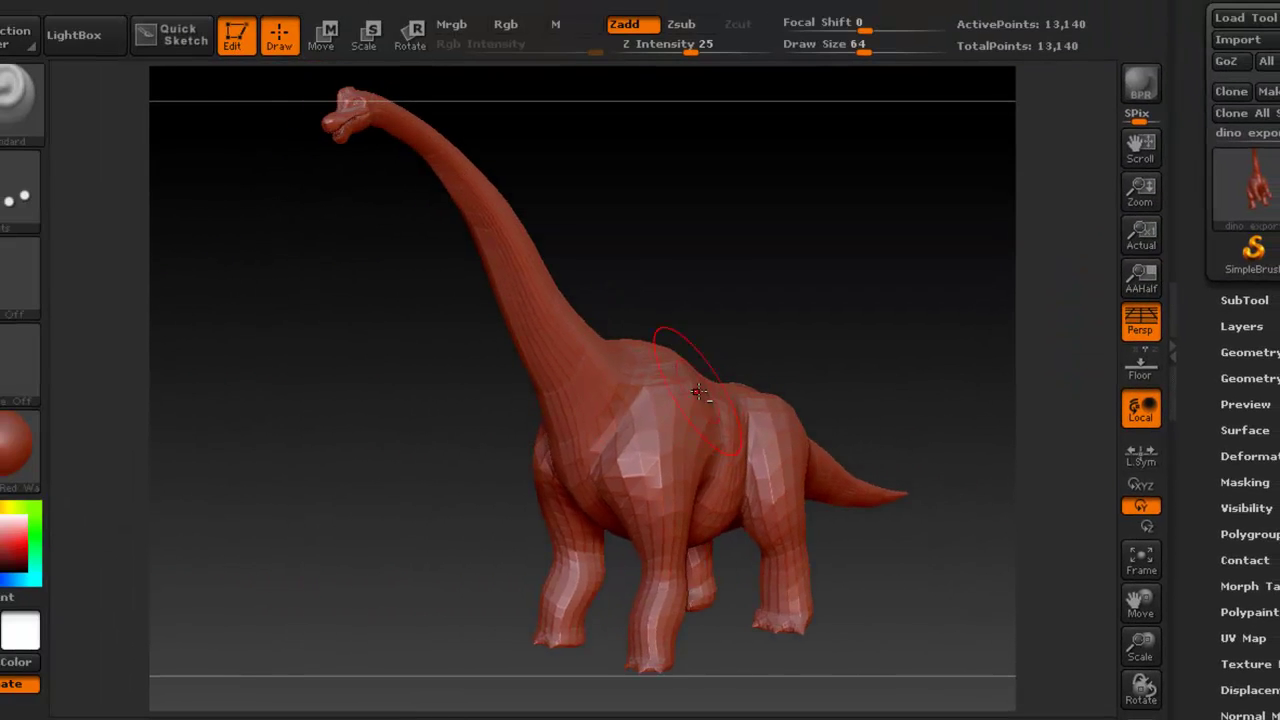
right_click_drag(344, 190, 288, 176)
left_click_drag(581, 381, 965, 422)
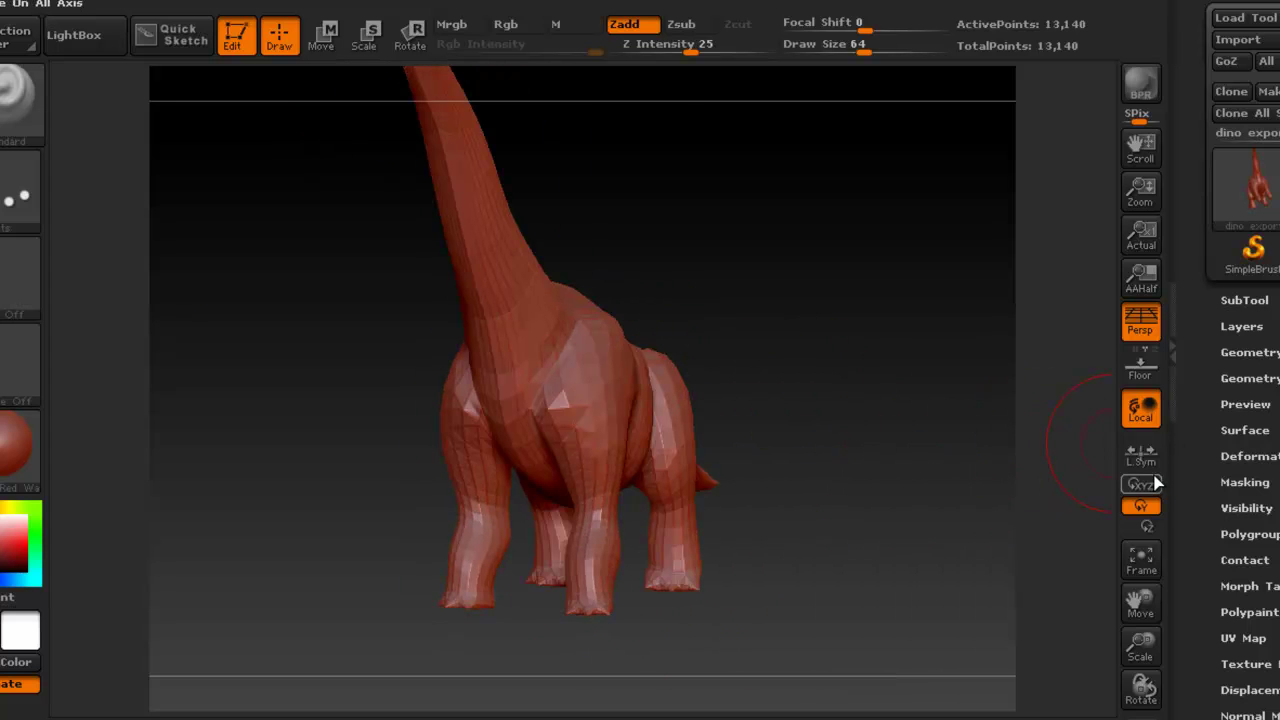
left_click_drag(669, 361, 733, 376)
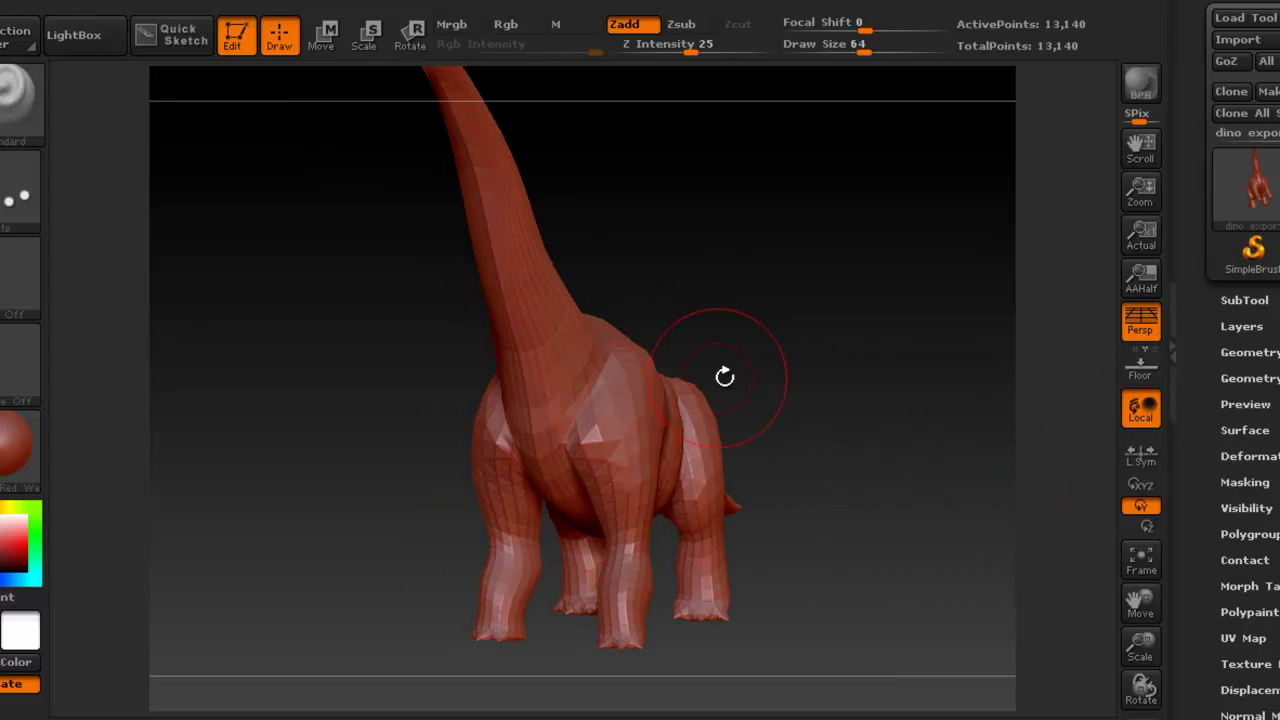
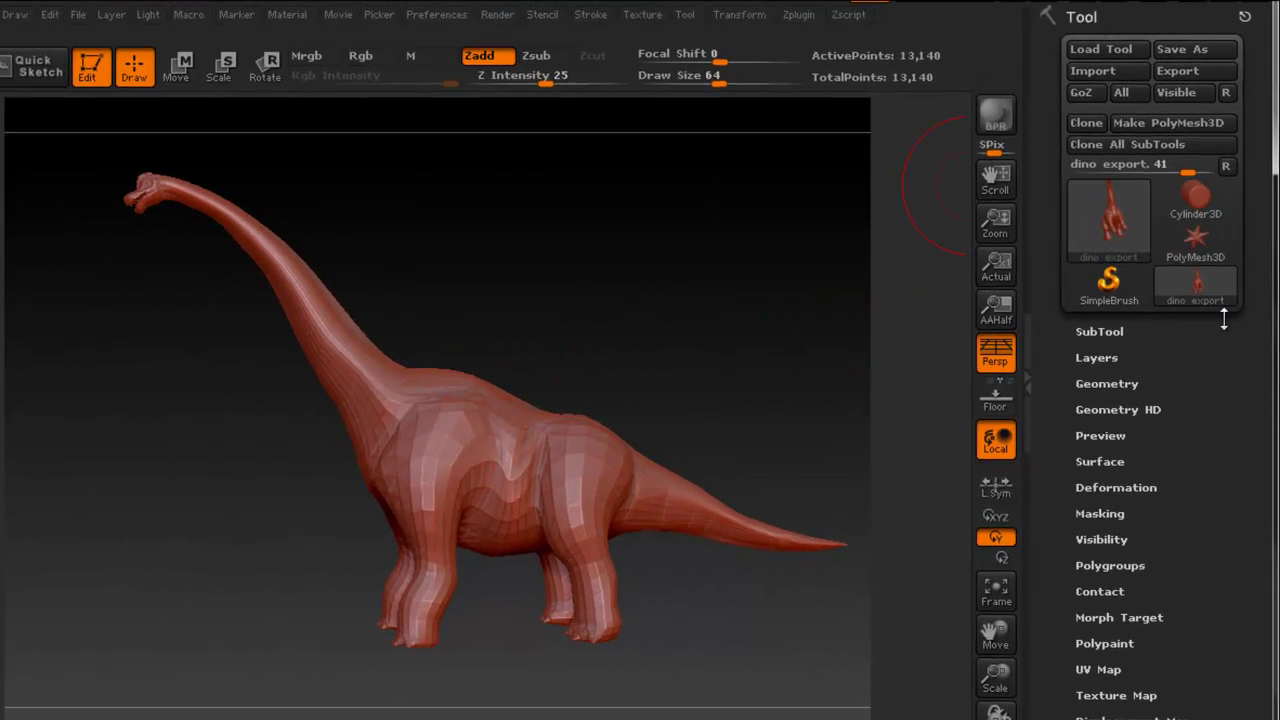
Divide the dinosaur mesh into polygroups by topology continuity with Auto Groups
scroll(1261, 419, "down", 3)
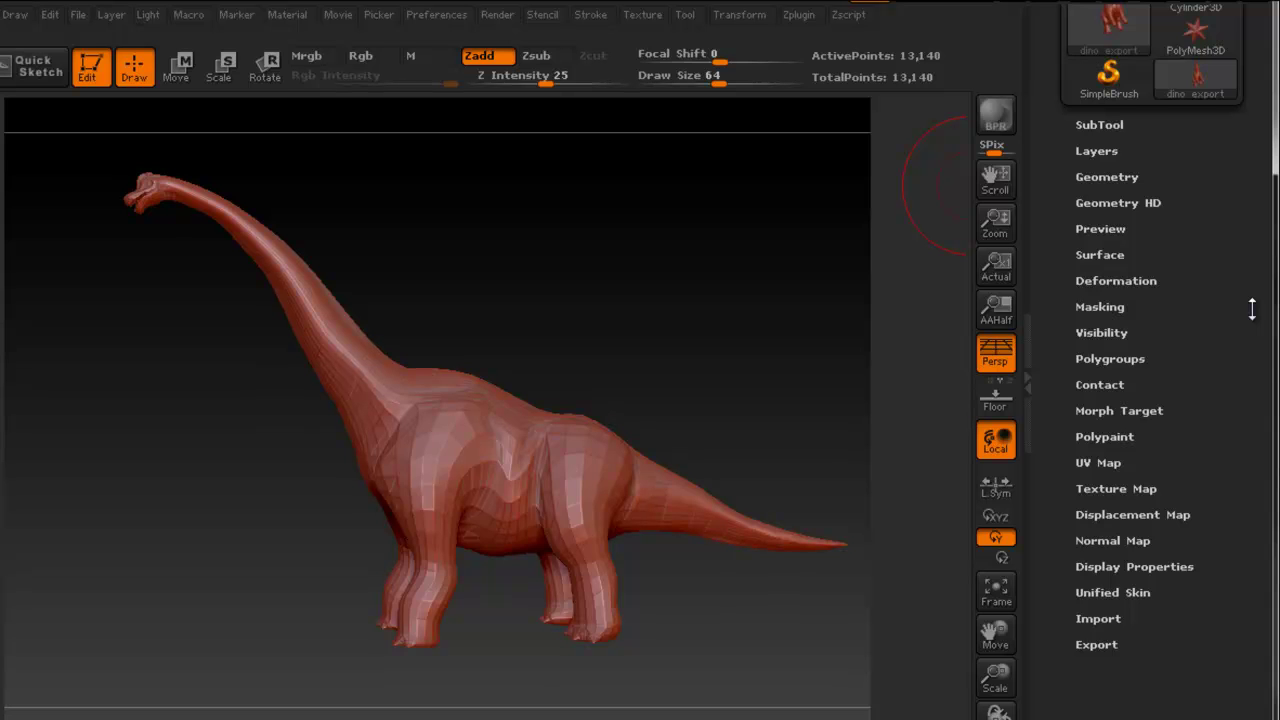
mouse_move(383, 341)
left_mouse_down()
mouse_move(534, 354)
mouse_move(342, 354)
mouse_move(360, 349)
left_mouse_up()
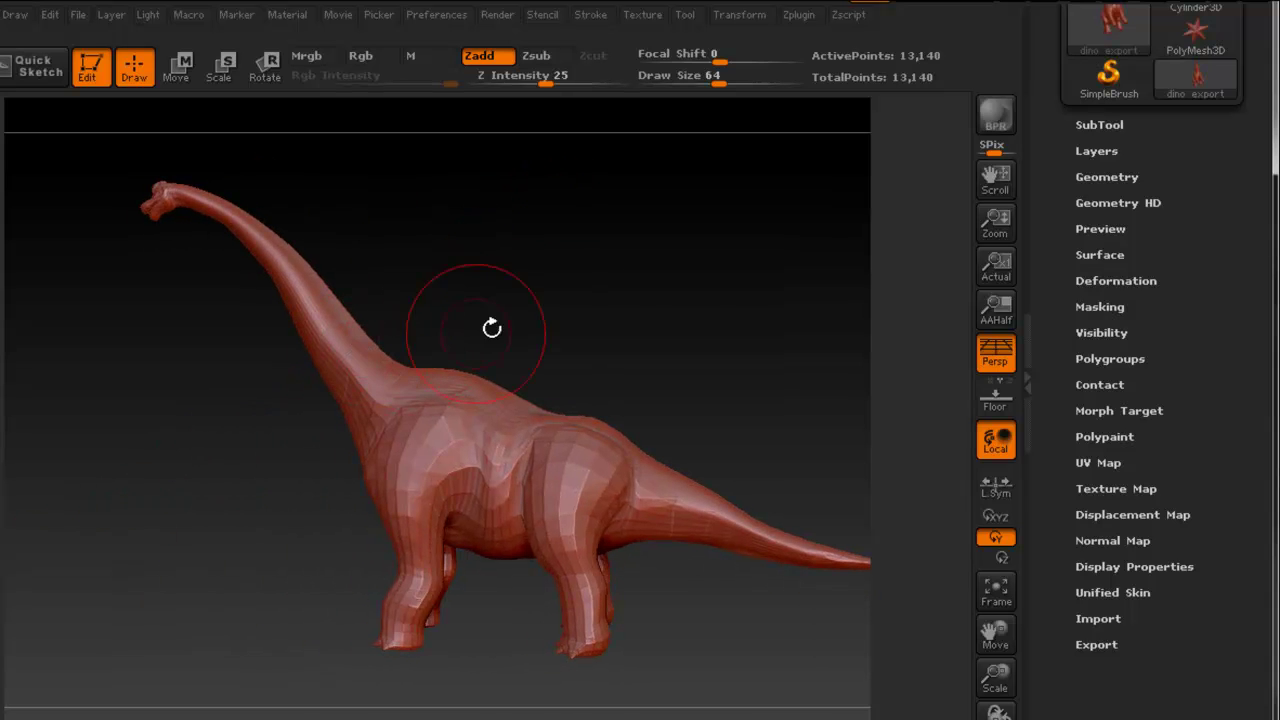
left_click_drag(1224, 254, 1223, 295)
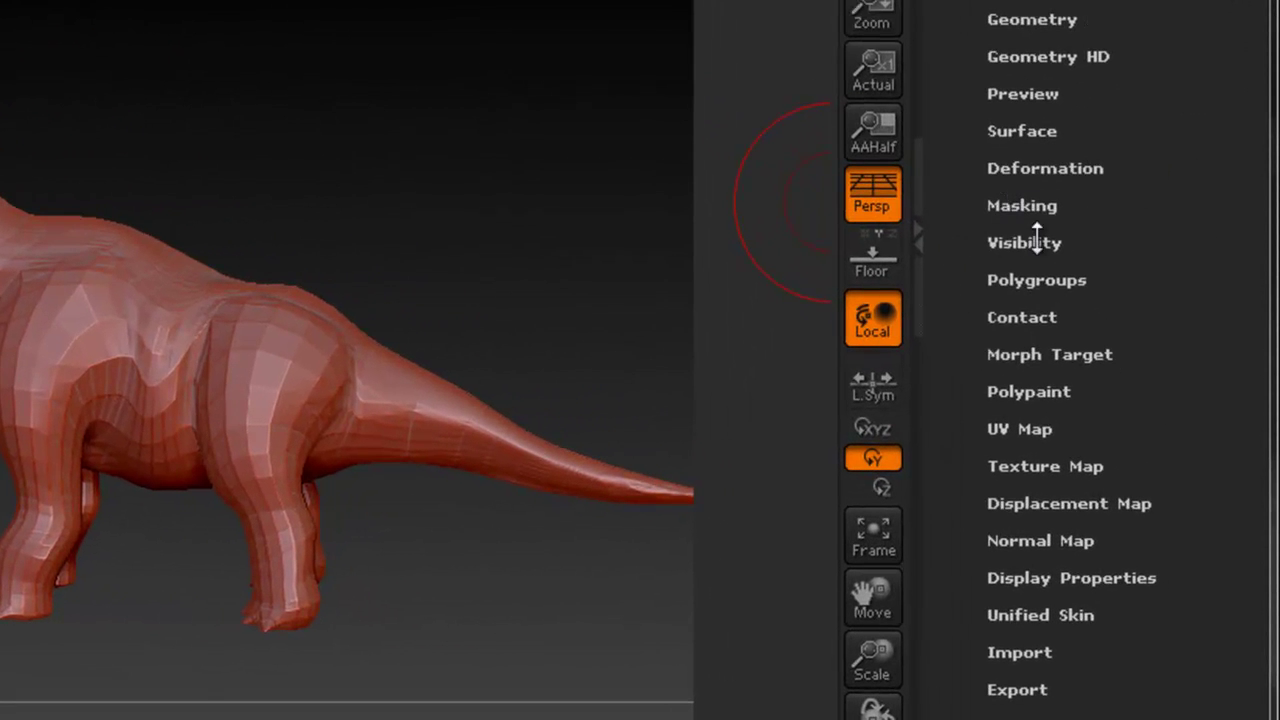
left_click(1072, 280)
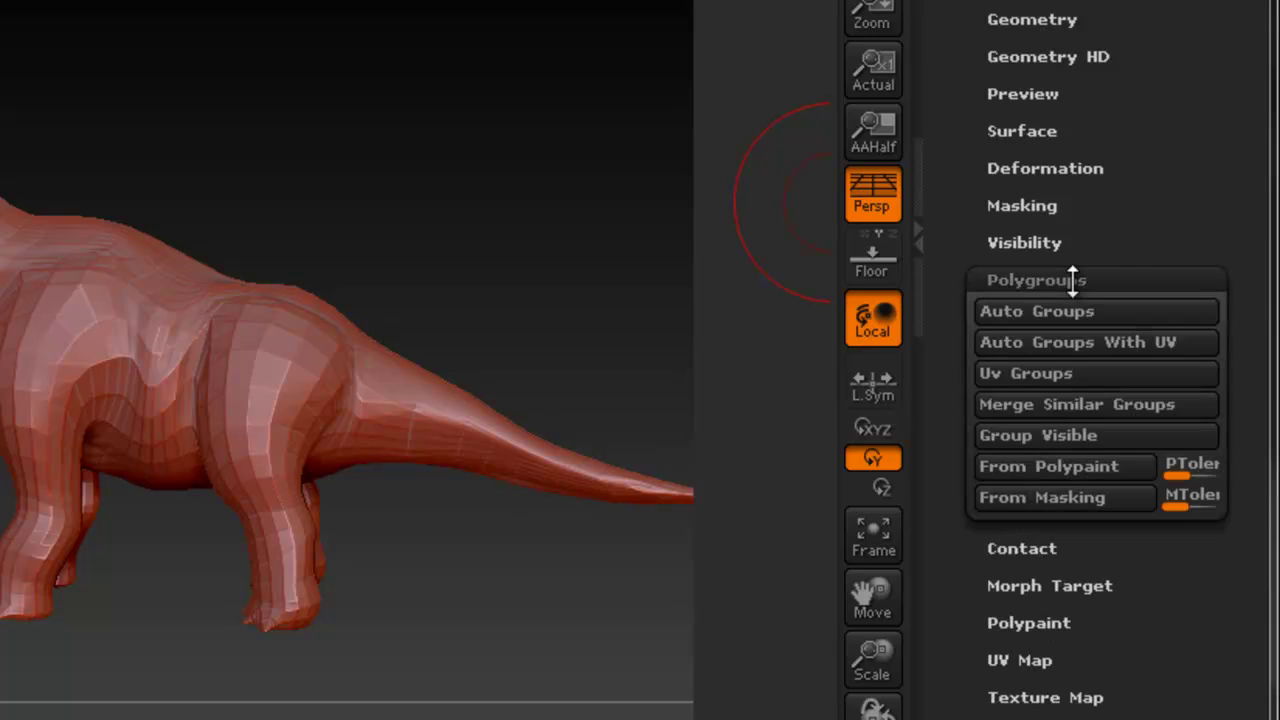
left_click_drag(1272, 286, 1249, 177)
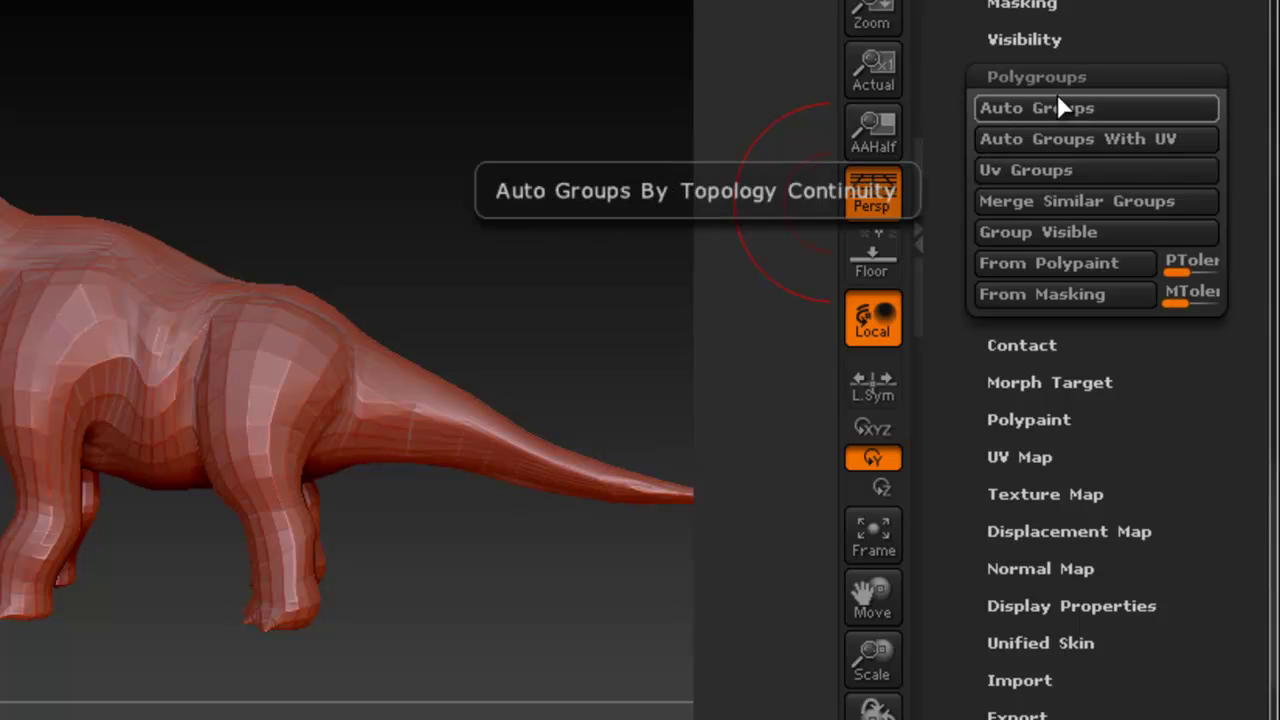
key("ctrl")
left_click_drag(0, 140, 1, 156)
right_click_drag(0, 157, 249, 214, "alt")
mouse_move(249, 214)
left_mouse_down()
mouse_move(286, 214)
mouse_move(103, 209)
mouse_move(229, 167)
mouse_move(86, 186)
mouse_move(234, 214)
left_mouse_up()
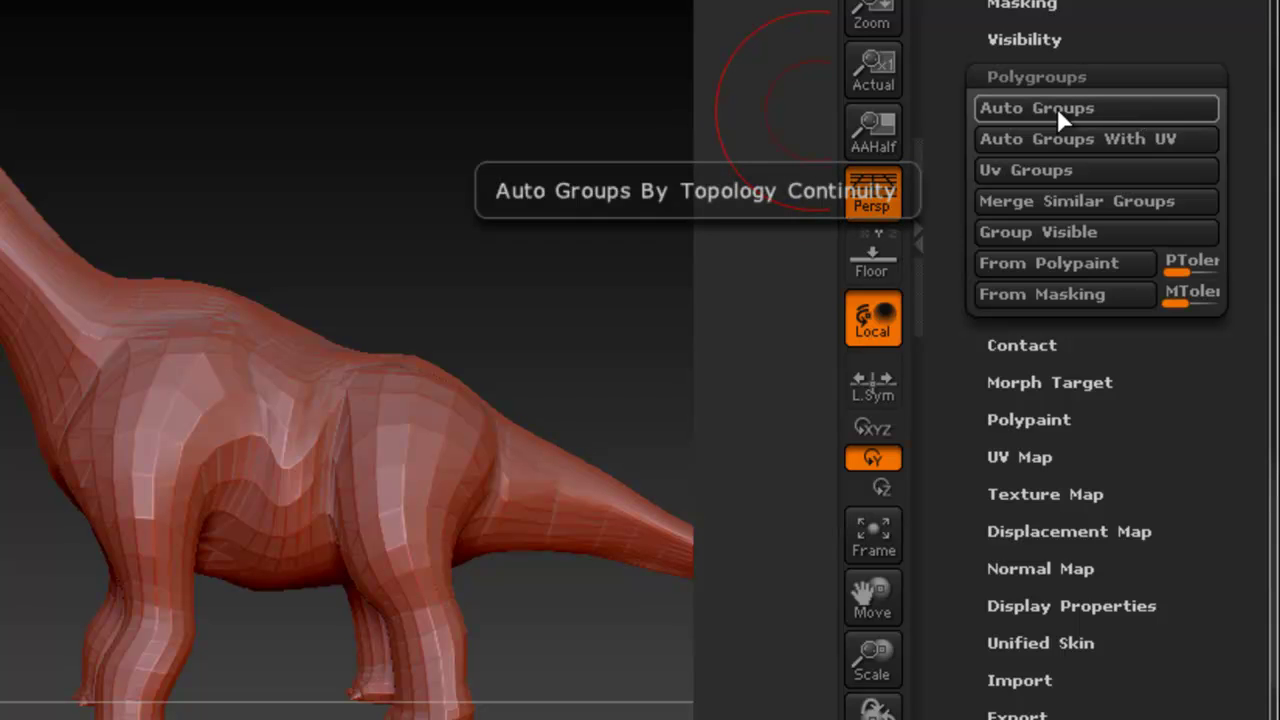
left_click(1057, 108)
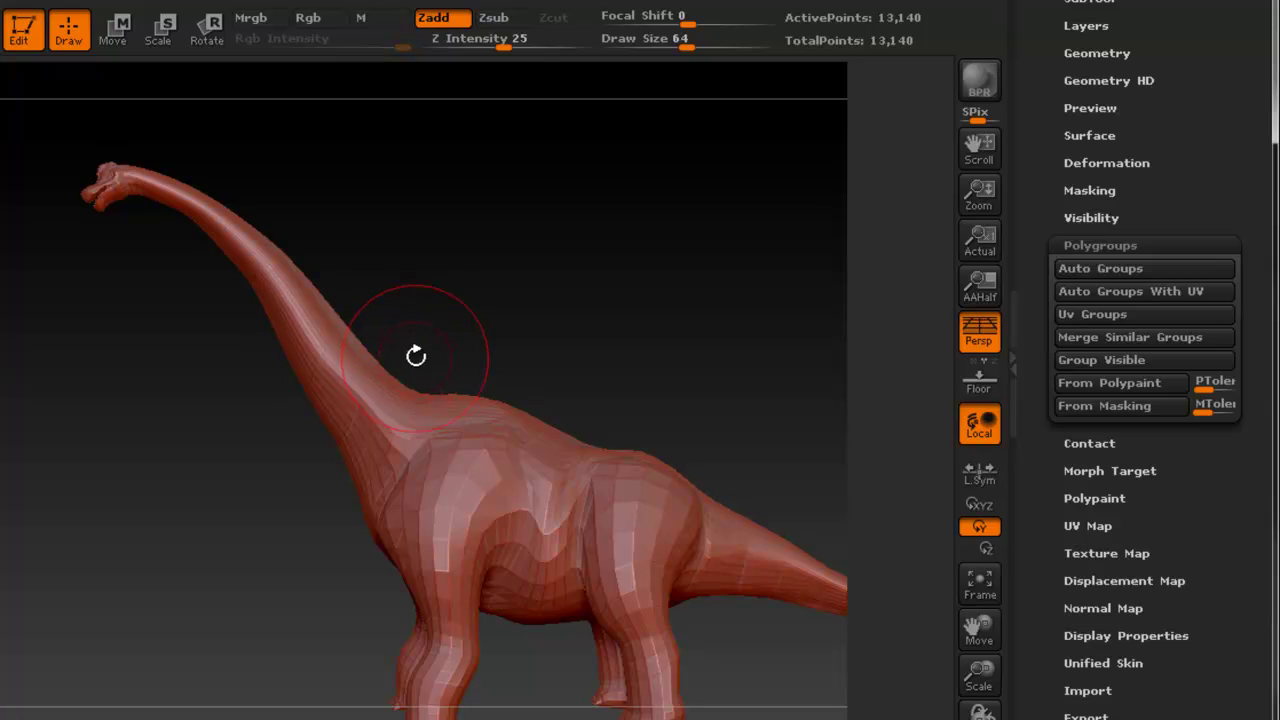
Display the polyframe on the dinosaur so its wireframe and polygroup colours are drawn
left_click_drag(417, 357, 343, 352)
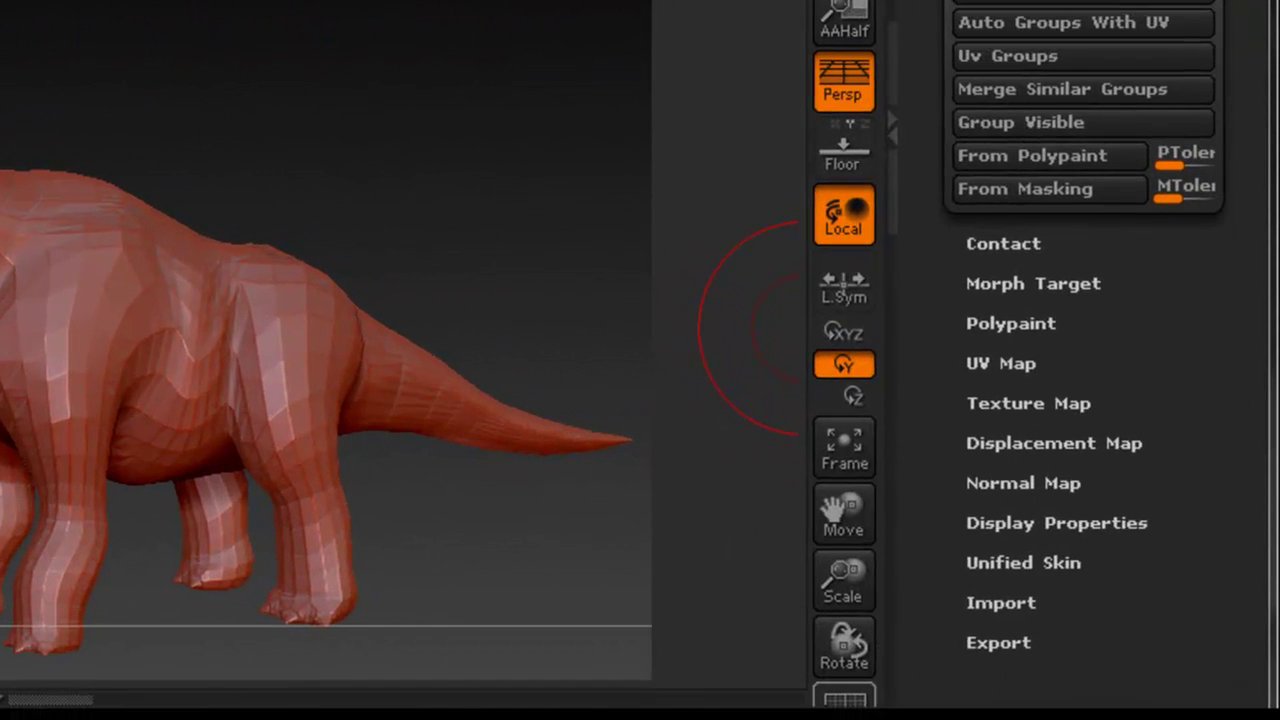
left_click(857, 690)
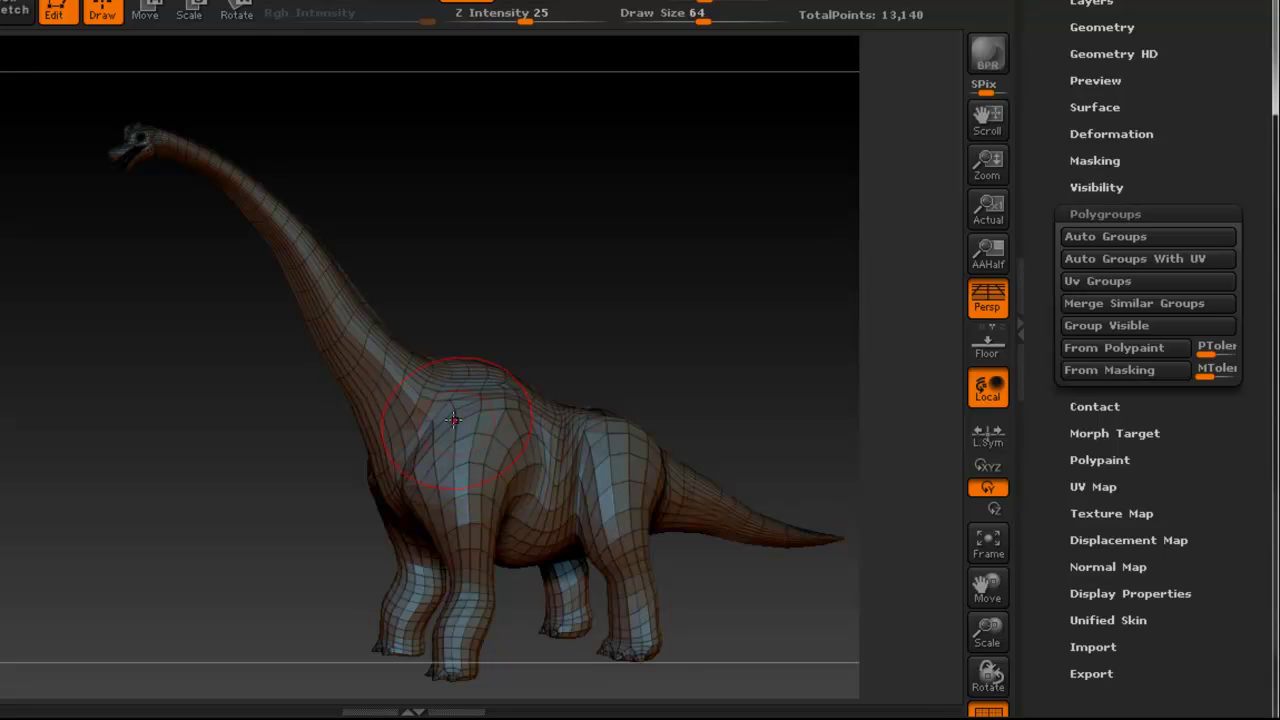
right_click_drag(453, 420, 448, 370, "alt")
right_click_drag(448, 370, 594, 341)
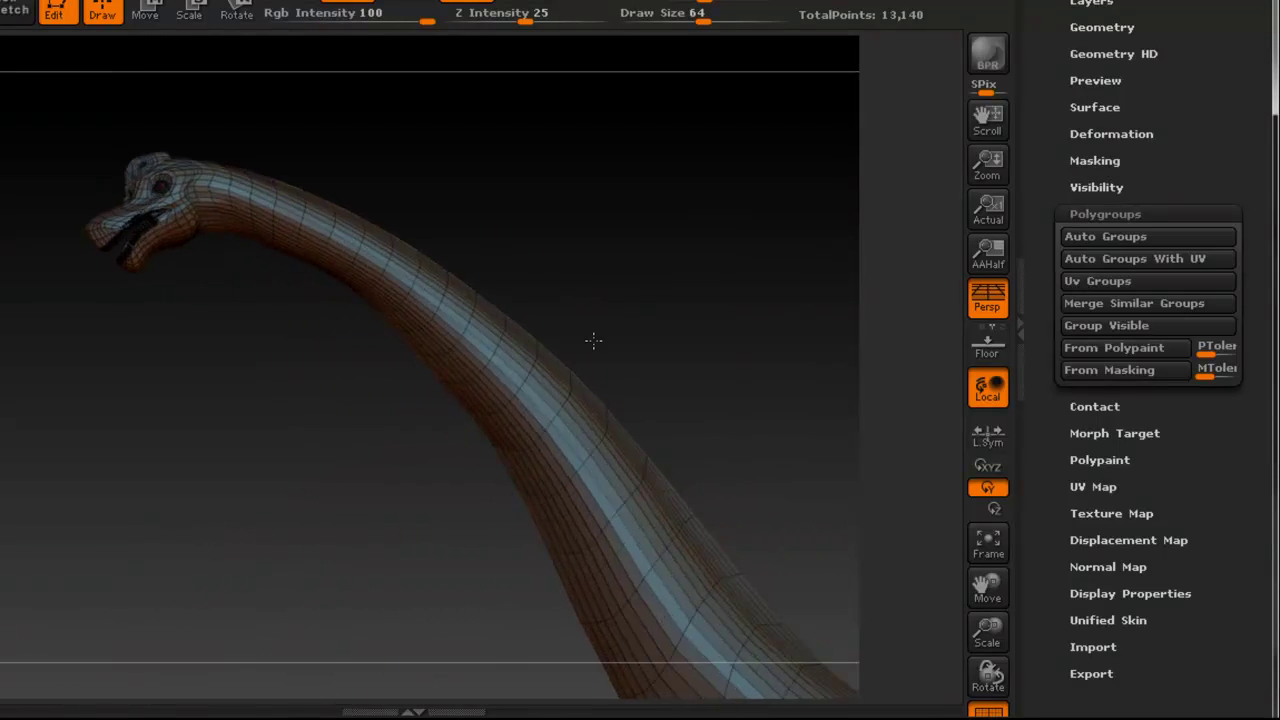
Examine the polygroups of the teeth, eye and skin on the dinosaur's head up close
right_click_drag(132, 203, 648, 419, "alt")
right_click_drag(478, 401, 397, 196, "alt")
right_click_drag(285, 270, 532, 188)
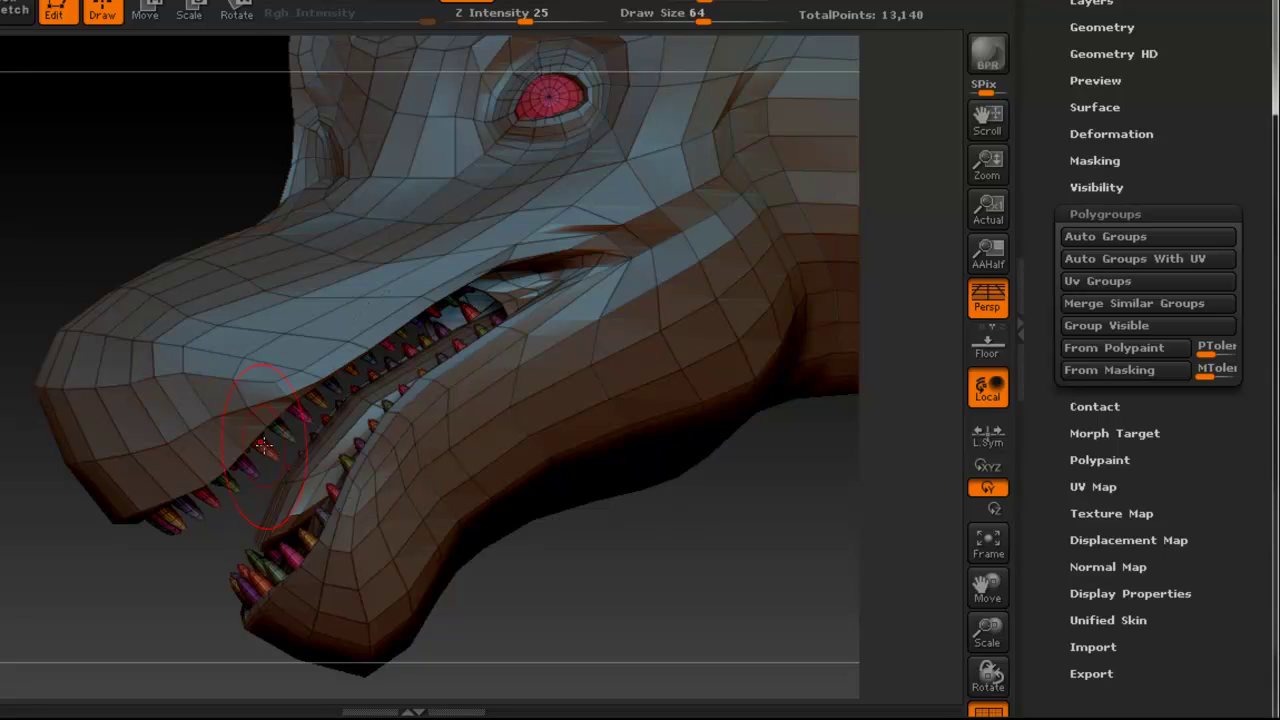
left_click_drag(267, 453, 349, 348)
left_click_drag(481, 289, 359, 245, "alt")
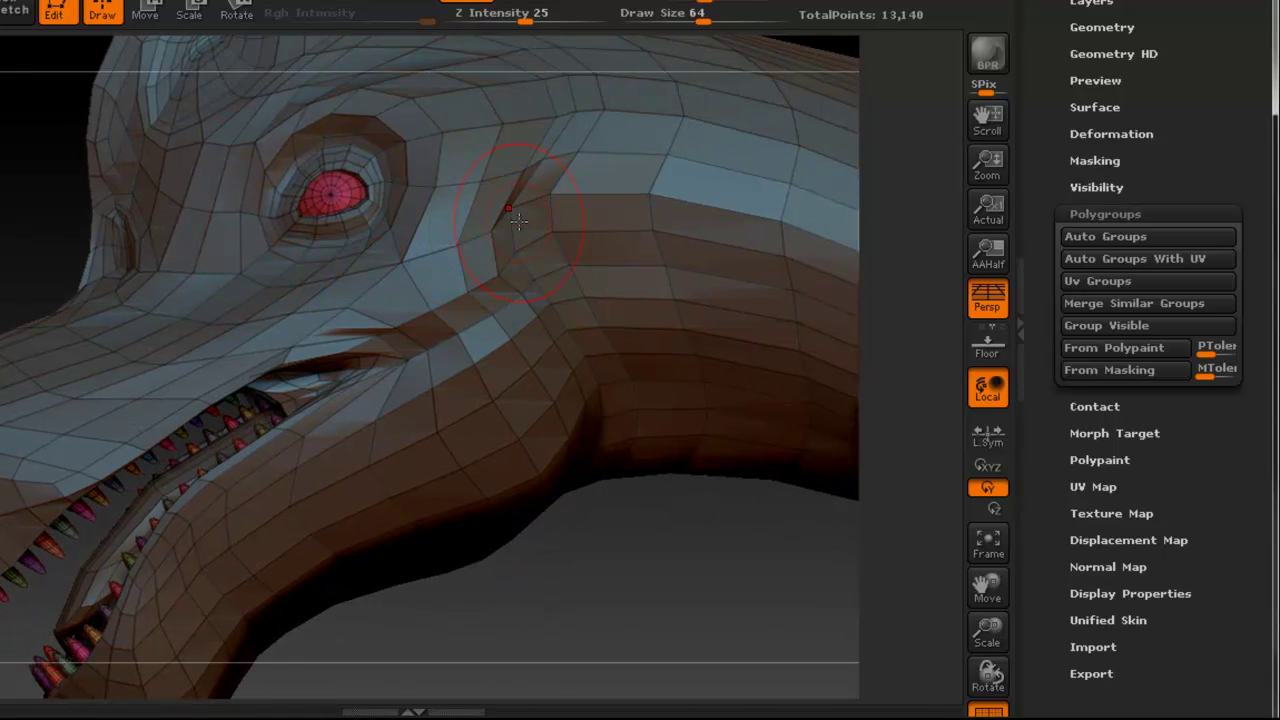
mouse_move(523, 255)
right_mouse_down("ctrl")
mouse_move(422, 222)
mouse_move(490, 243)
right_mouse_up("ctrl")
right_click_drag(400, 226, 535, 222)
left_click_drag(536, 222, 390, 223)
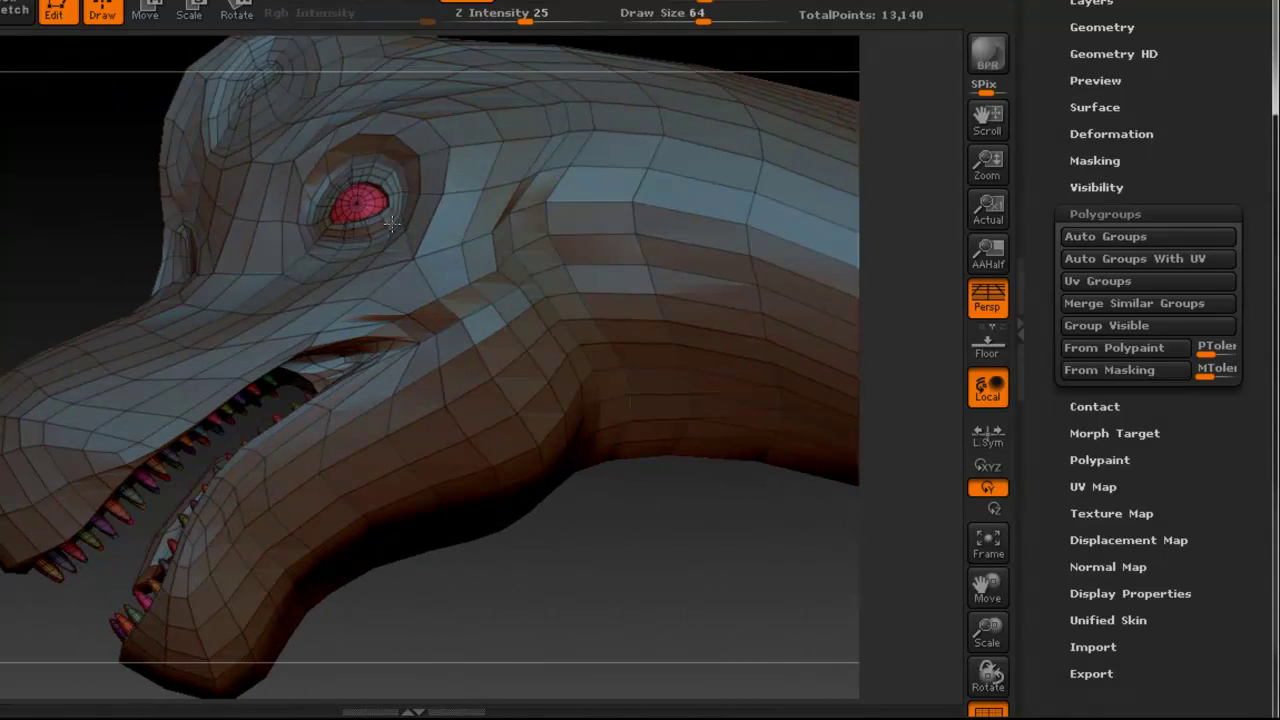
Combine the whole dinosaur mesh into a single polygroup
right_click_drag(589, 249, 545, 230, "ctrl")
right_click_drag(622, 266, 391, 215, "alt")
right_click_drag(478, 276, 428, 250, "ctrl")
key("ctrl+w")
right_click_drag(624, 288, 489, 220, "alt")
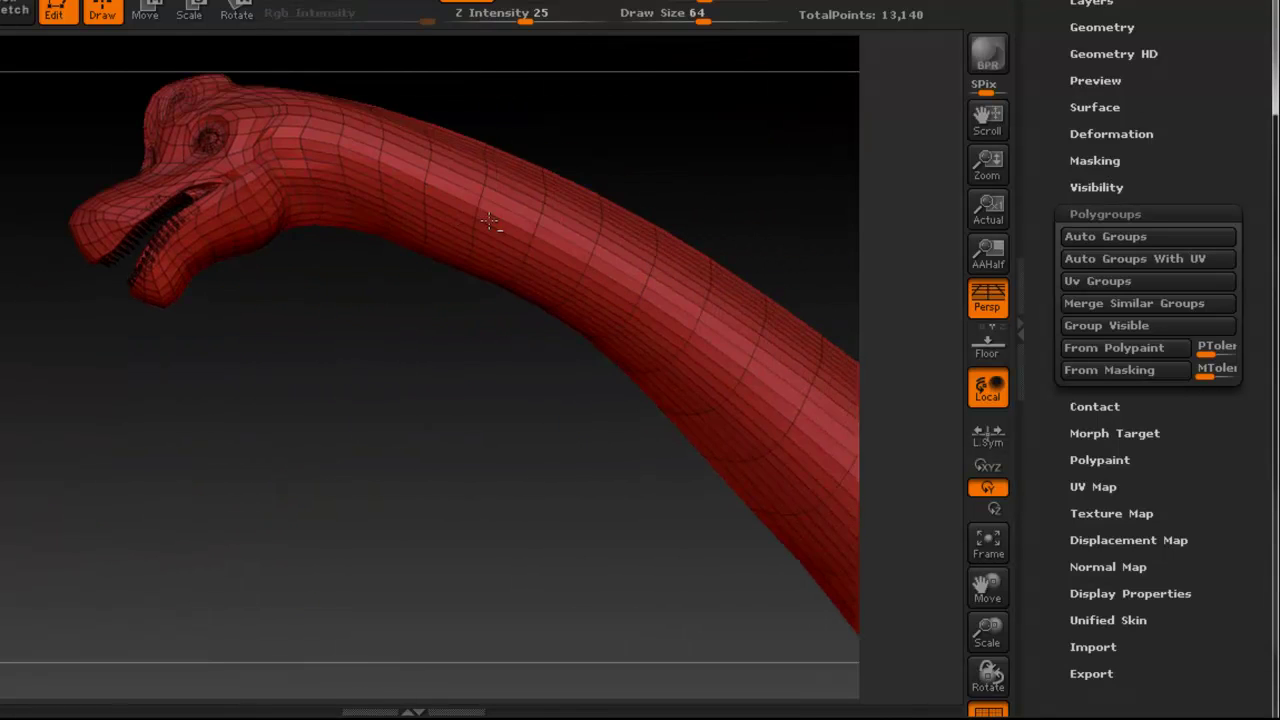
right_click_drag(600, 294, 578, 262, "ctrl")
right_click_drag(663, 317, 492, 280, "alt")
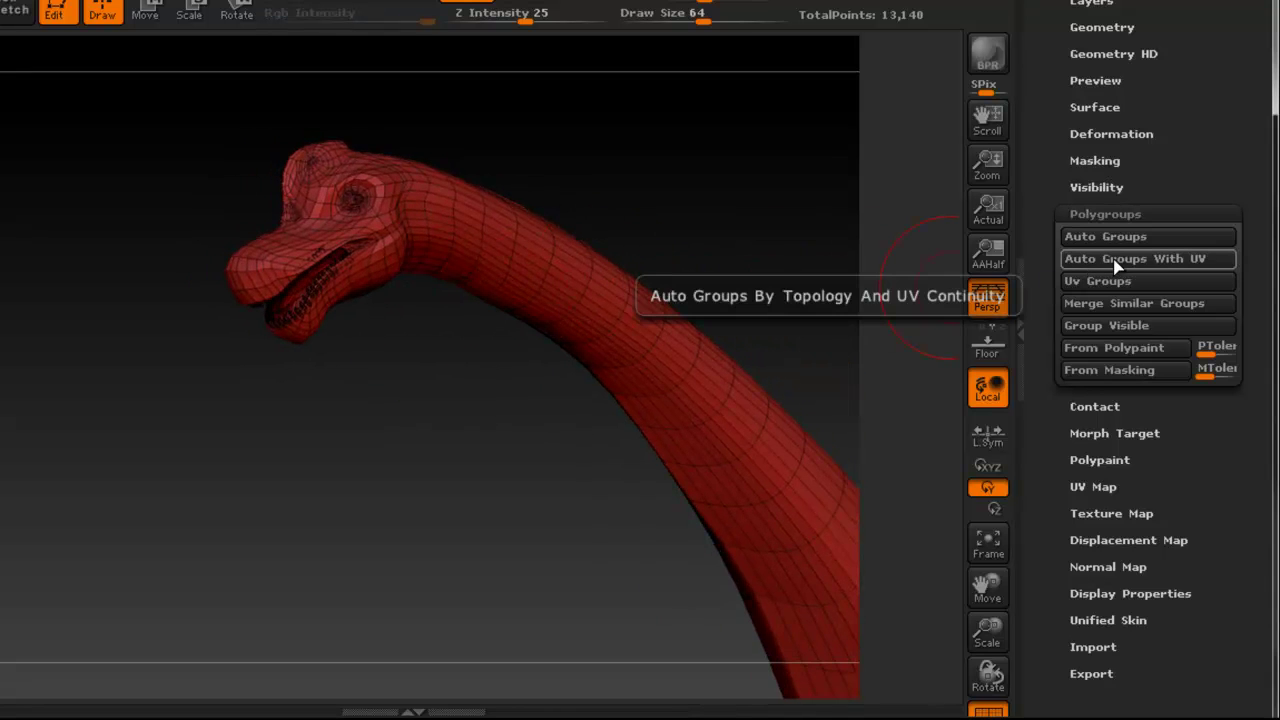
Regroup the dinosaur mesh by topology and UV continuity with Auto Groups With UV, and check the leg groups
left_click(1127, 261)
left_click_drag(614, 300, 588, 249)
right_click_drag(588, 249, 580, 300)
left_click_drag(580, 299, 523, 325)
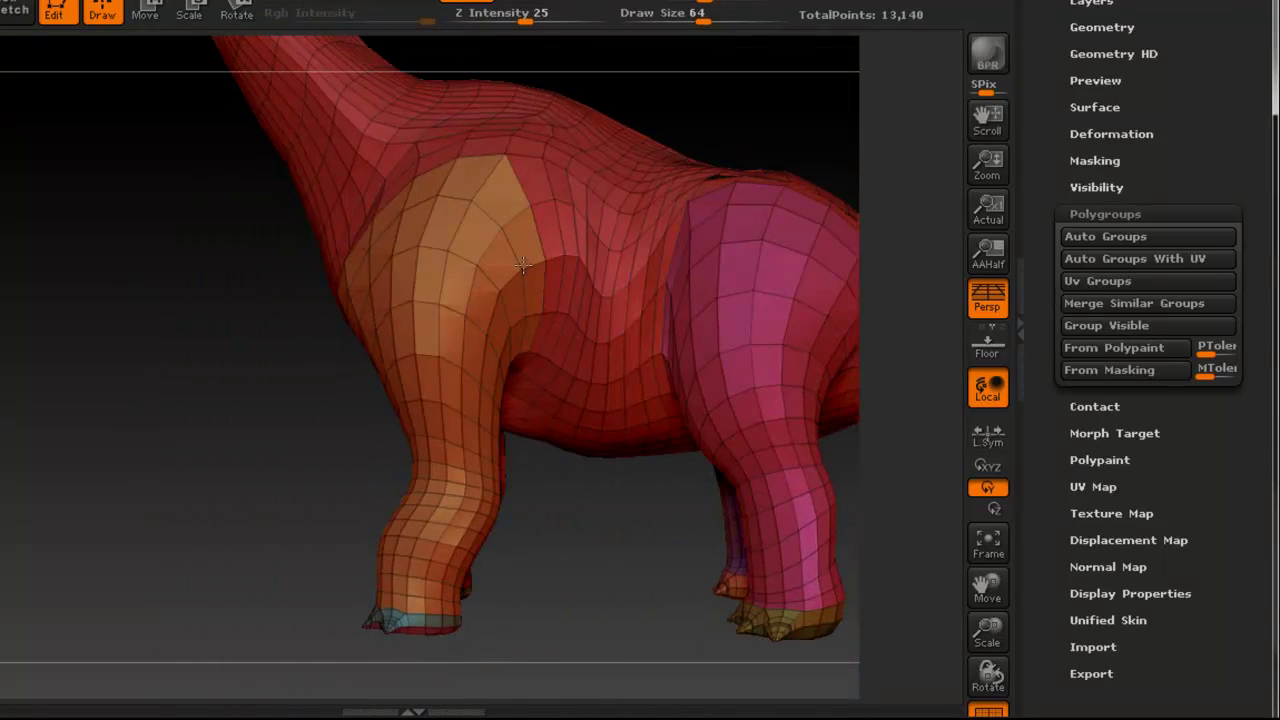
left_click_drag(522, 264, 393, 235)
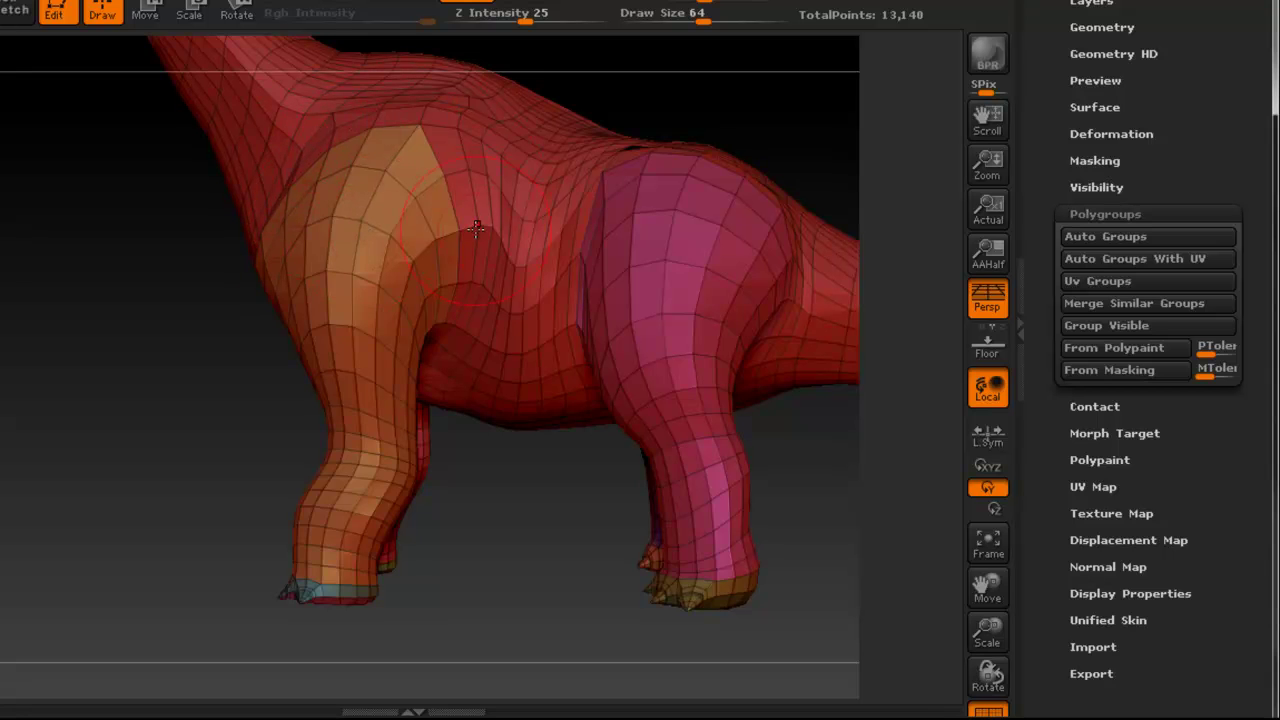
left_click_drag(372, 200, 335, 213)
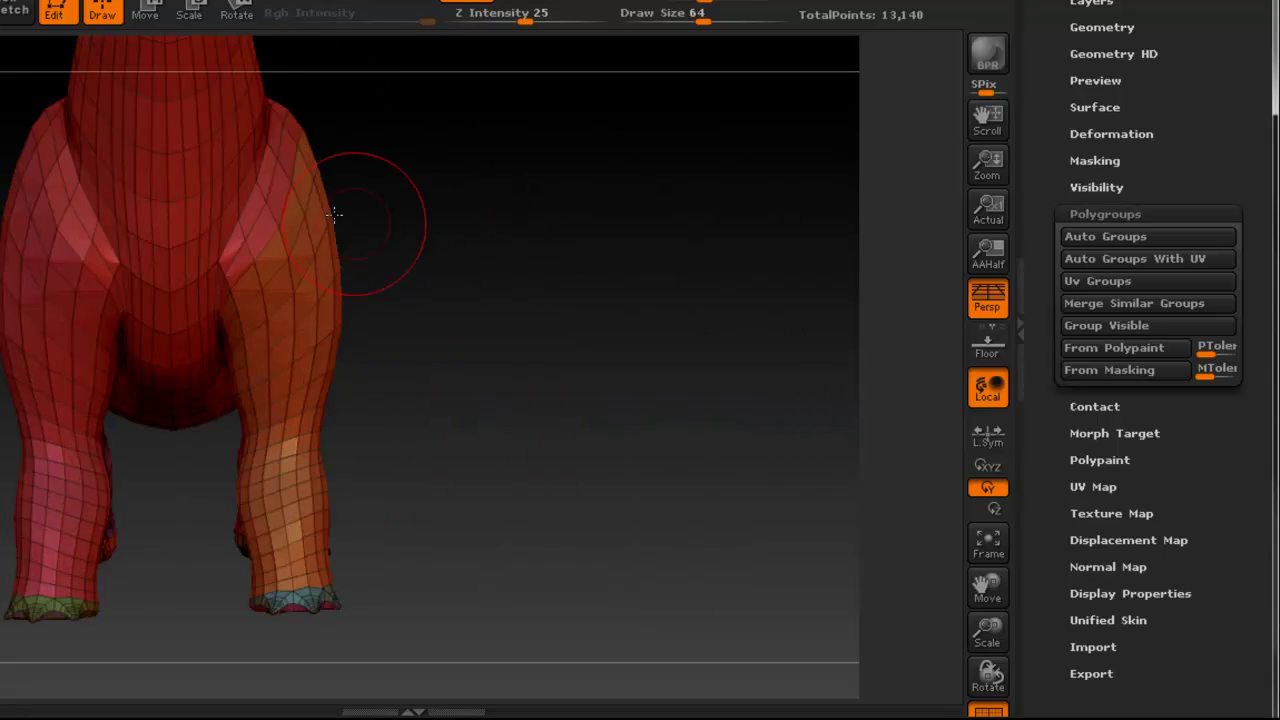
left_click_drag(380, 287, 411, 277)
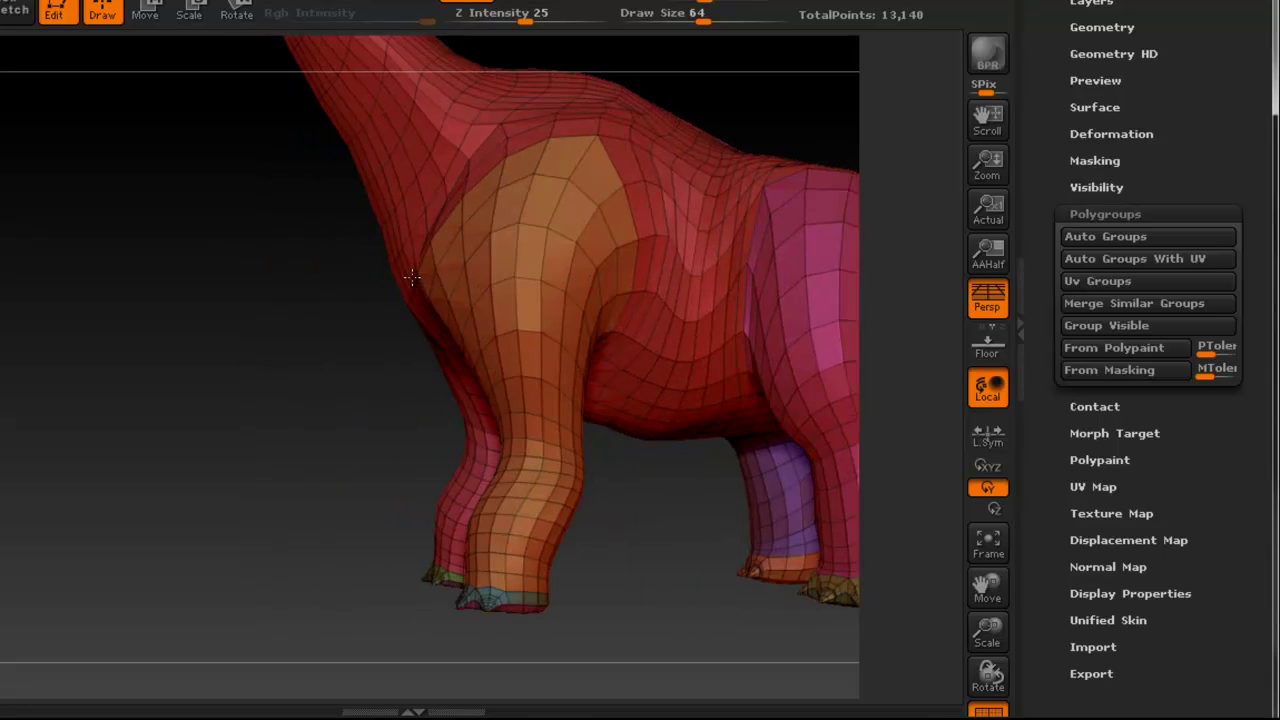
Examine the UV-based polygroups around the dinosaur's eyes, head and mouth from the side and the front
left_click_drag(460, 213, 565, 267)
mouse_move(565, 267)
right_mouse_down("alt")
mouse_move(646, 490)
mouse_move(556, 380)
mouse_move(650, 450)
right_mouse_up("alt")
right_click_drag(635, 354, 546, 352)
right_click_drag(451, 337, 650, 320, "ctrl")
right_click_drag(515, 222, 638, 400, "alt")
right_click_drag(532, 390, 450, 334, "alt")
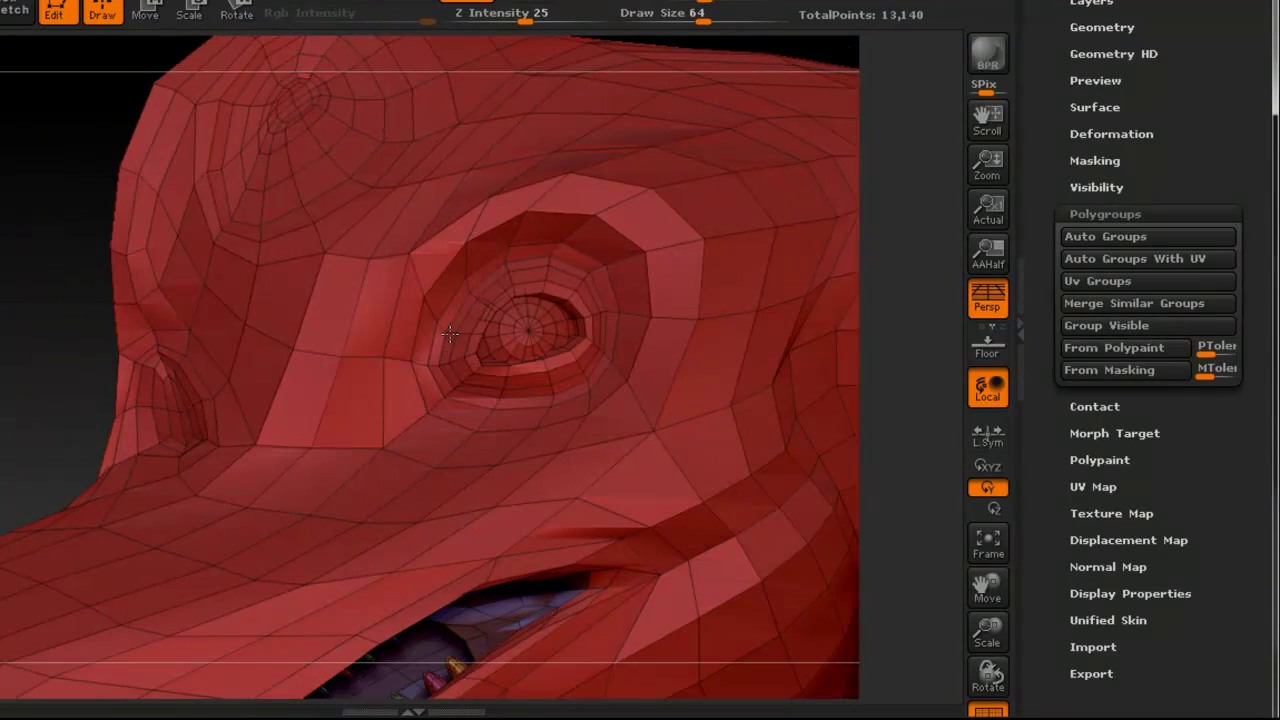
left_click_drag(556, 336, 480, 304, "alt")
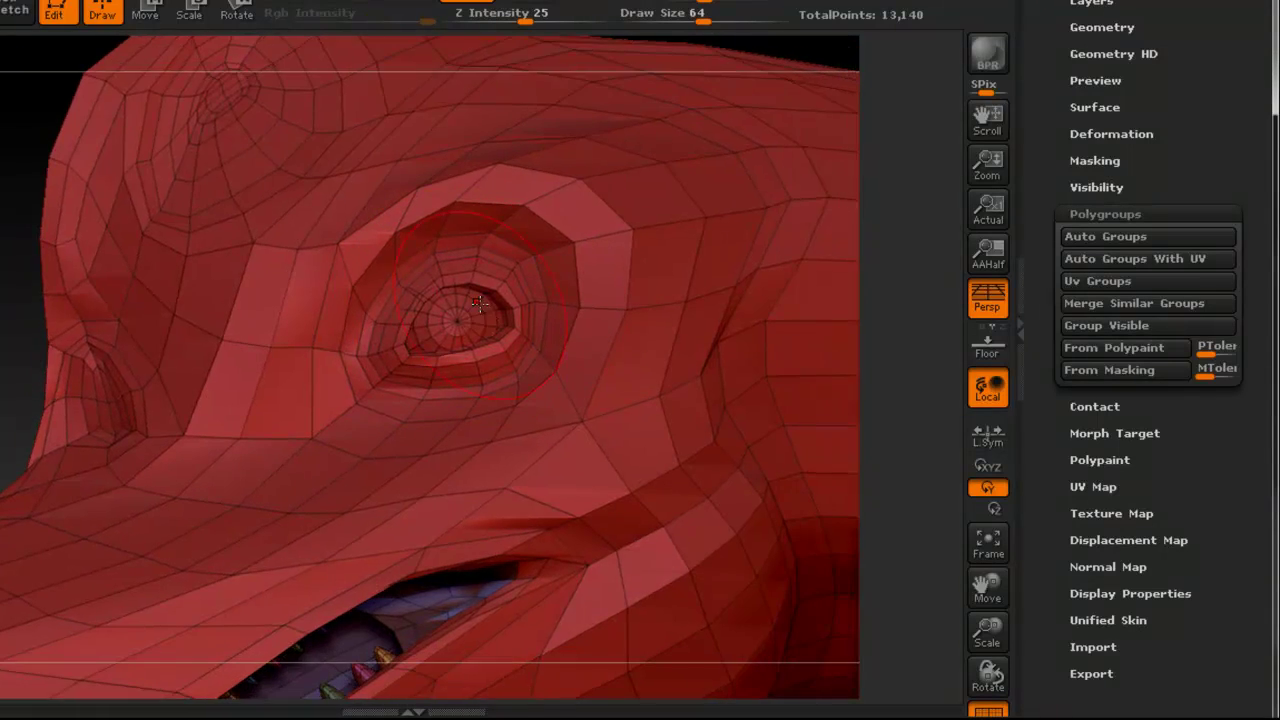
left_click_drag(386, 302, 438, 291, "alt")
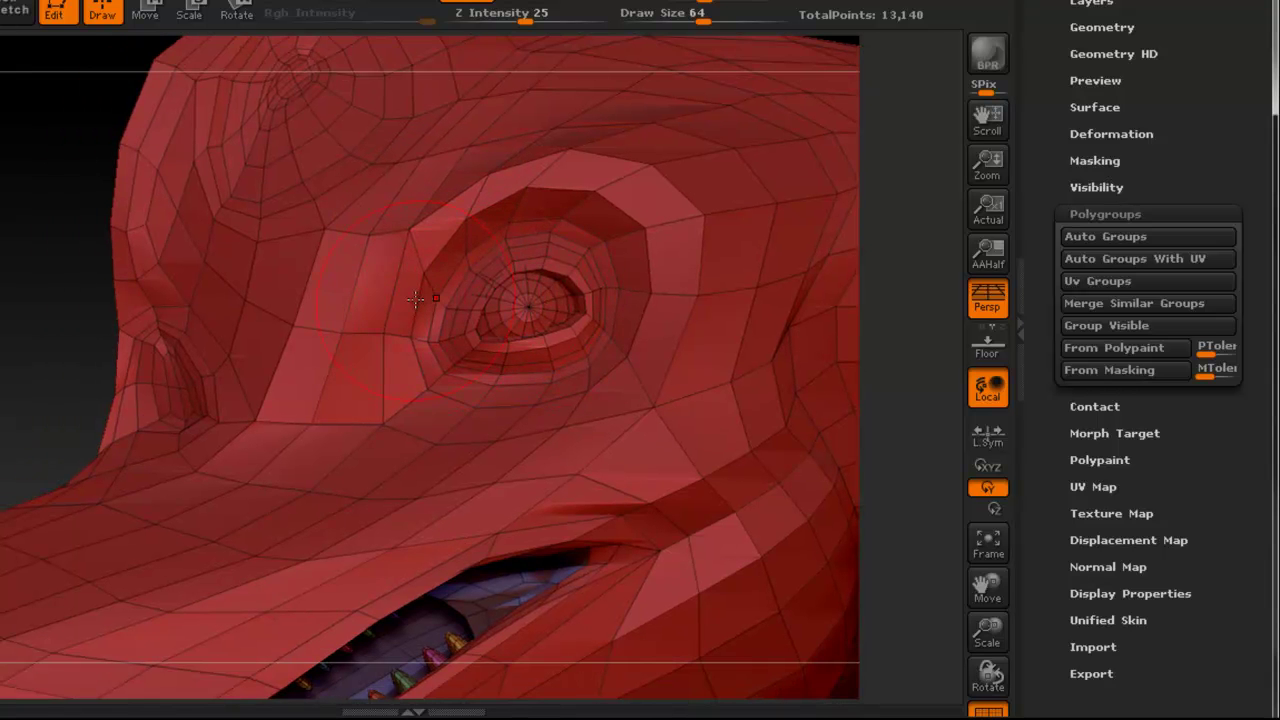
mouse_move(411, 317)
right_mouse_down()
mouse_move(549, 332)
mouse_move(409, 317)
right_mouse_up()
left_click_drag(409, 317, 432, 317)
right_click_drag(505, 322, 466, 306, "ctrl")
mouse_move(160, 317)
right_mouse_down()
mouse_move(190, 317)
mouse_move(174, 309)
right_mouse_up()
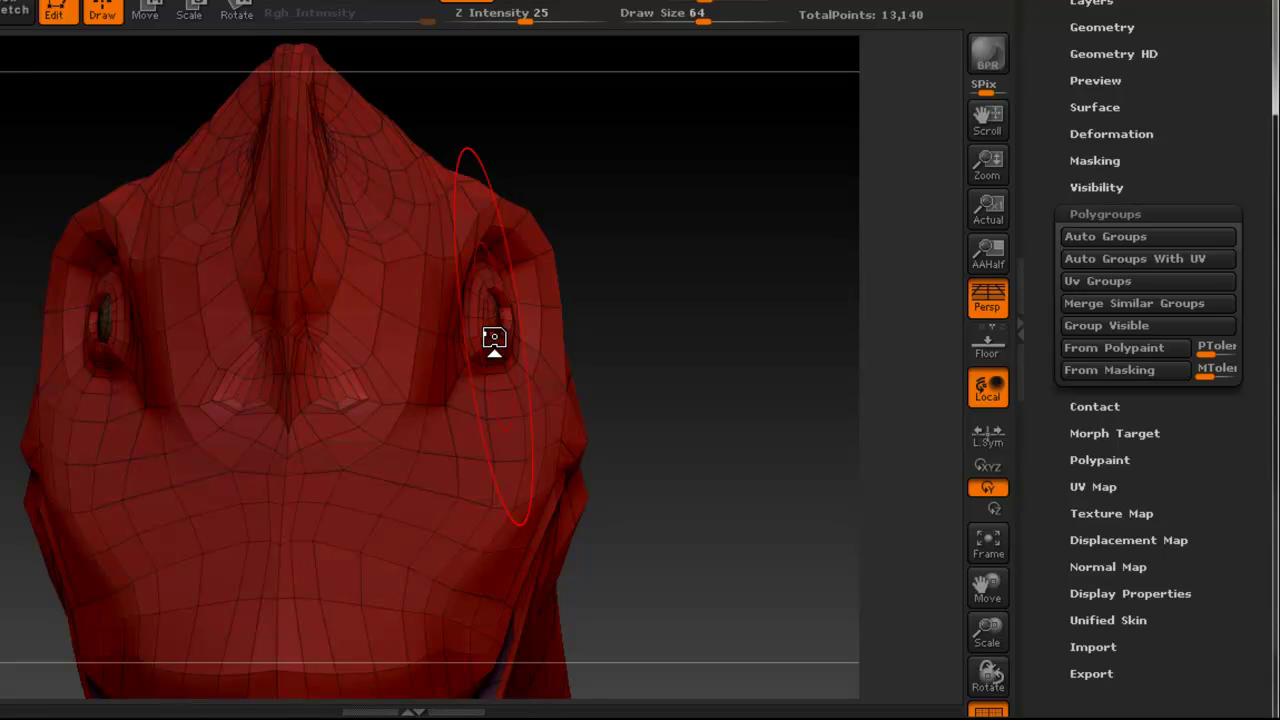
mouse_move(494, 338)
left_mouse_down()
mouse_move(540, 290)
mouse_move(603, 289)
mouse_move(486, 305)
mouse_move(421, 365)
left_mouse_up()
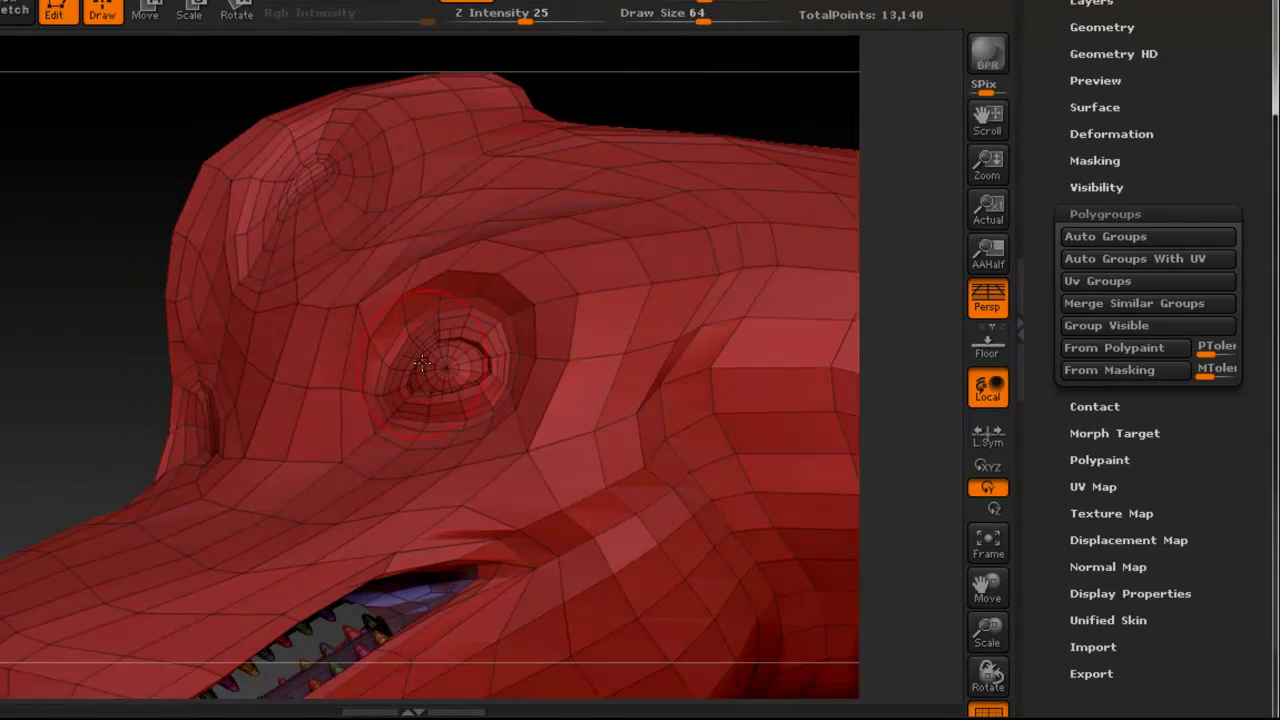
Isolate the polygroup of the dinosaur's near-side eye and check the eyeball from several angles
mouse_move(457, 349)
right_mouse_down()
mouse_move(585, 372)
mouse_move(403, 346)
mouse_move(490, 393)
mouse_move(563, 391)
mouse_move(367, 353)
mouse_move(451, 353)
right_mouse_up()
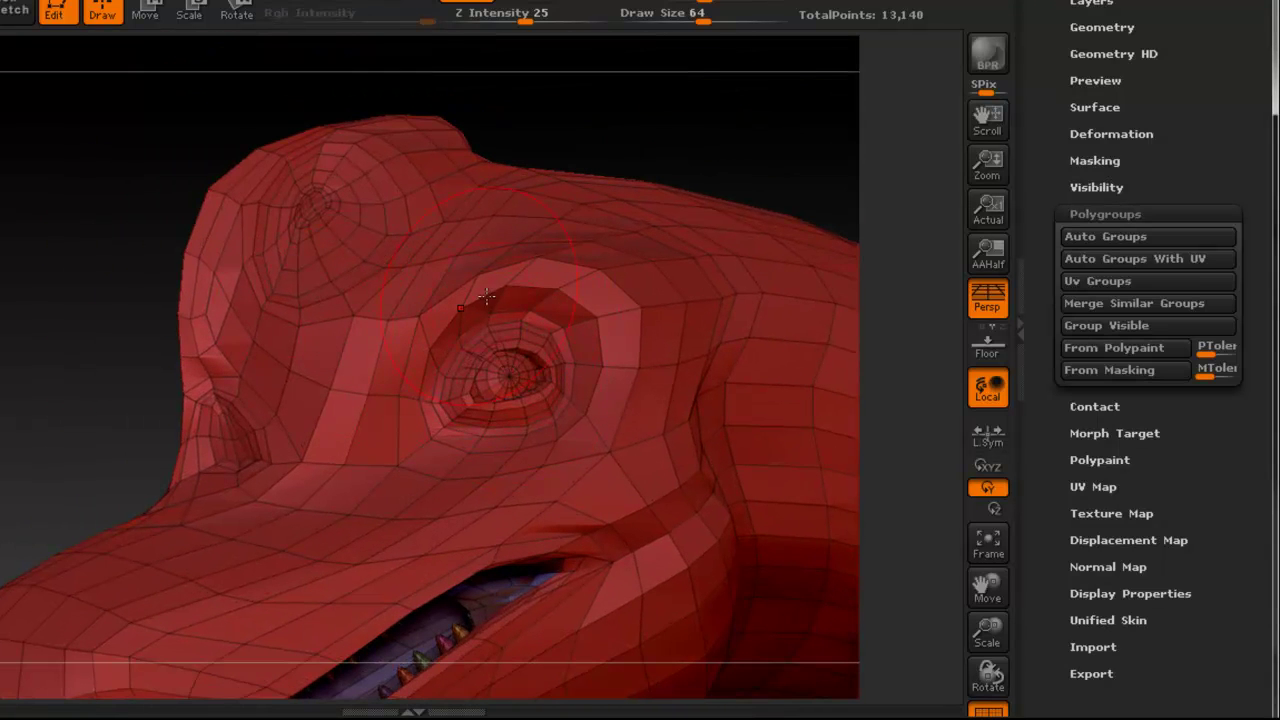
right_click_drag(603, 354, 589, 360)
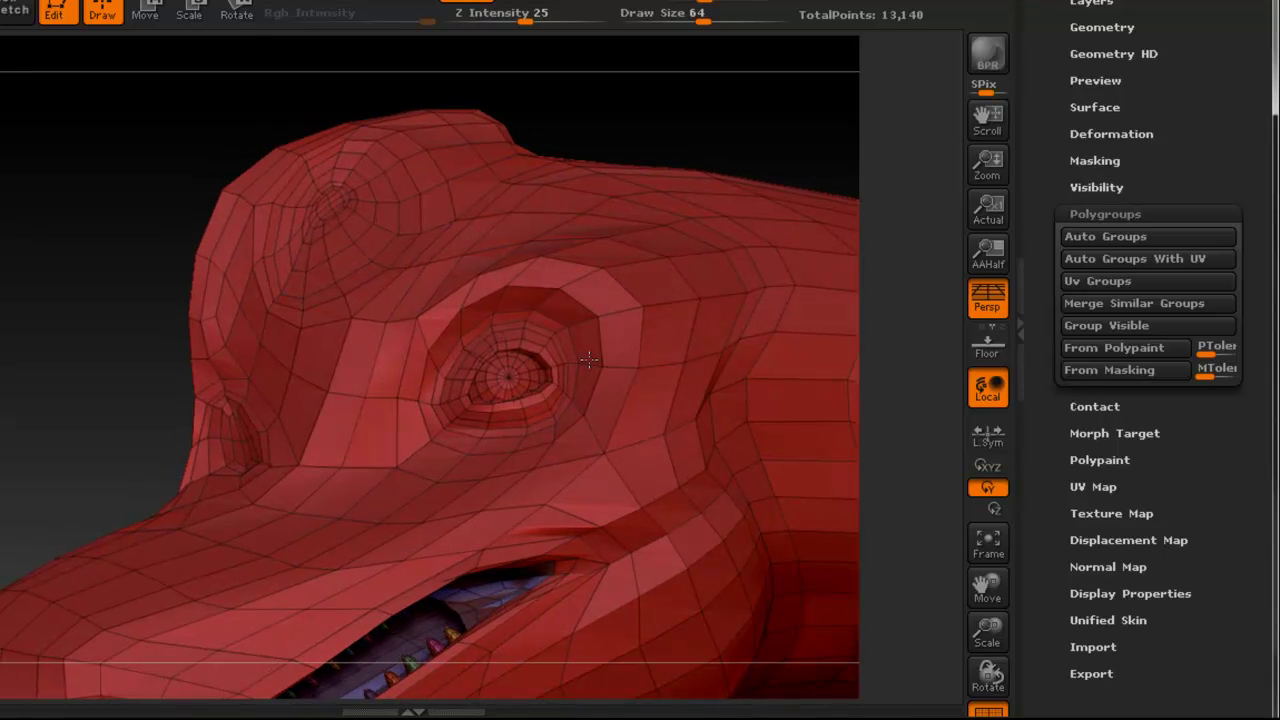
key("ctrl")
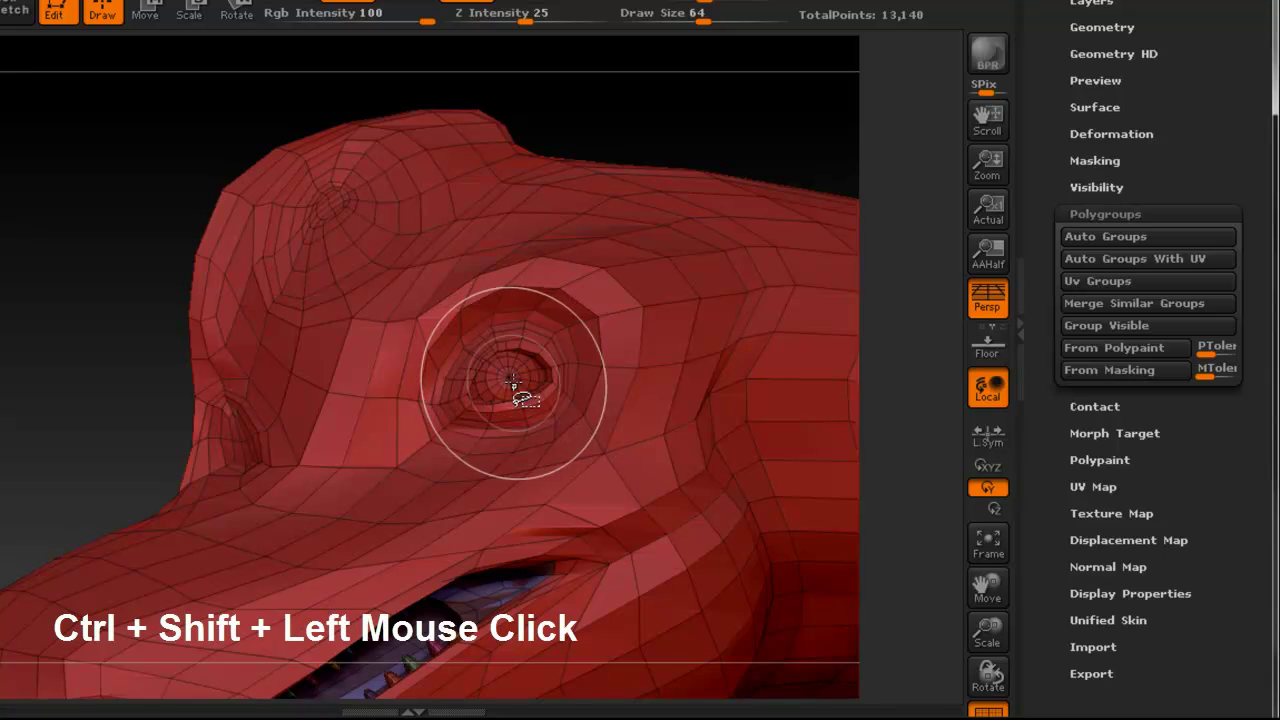
left_click(511, 383, "ctrl+shift")
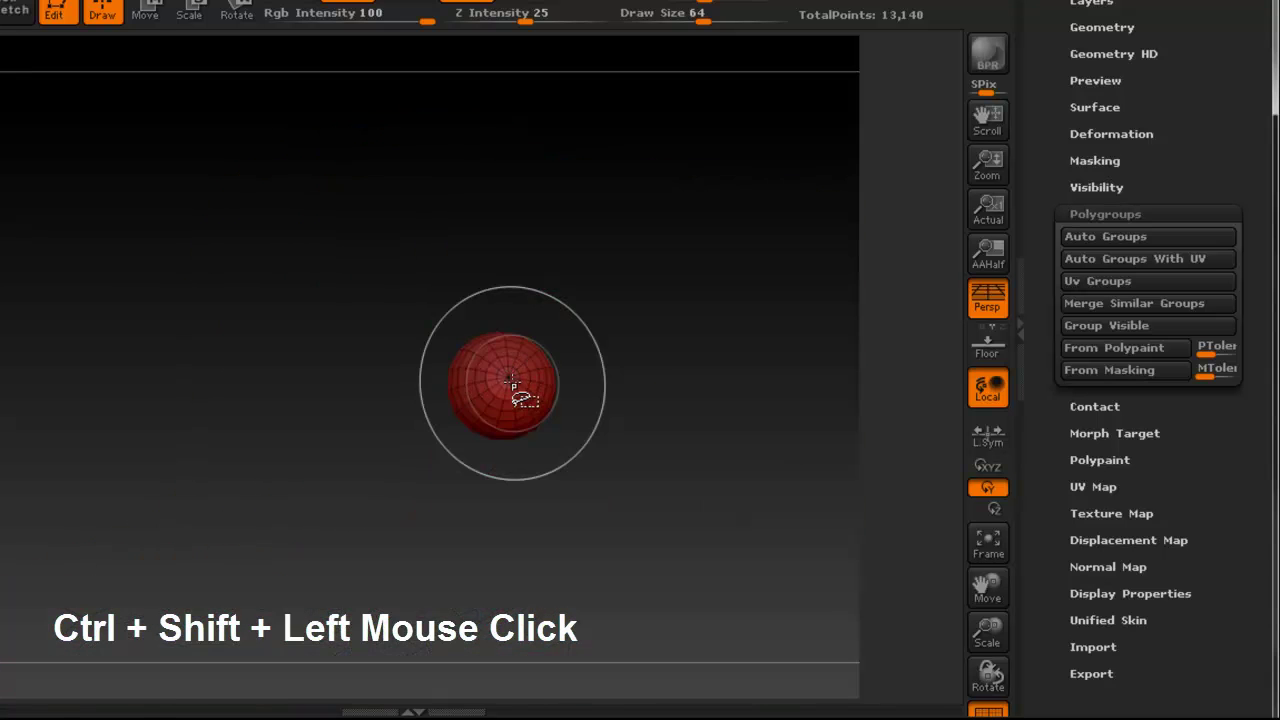
left_click_drag(662, 353, 462, 351)
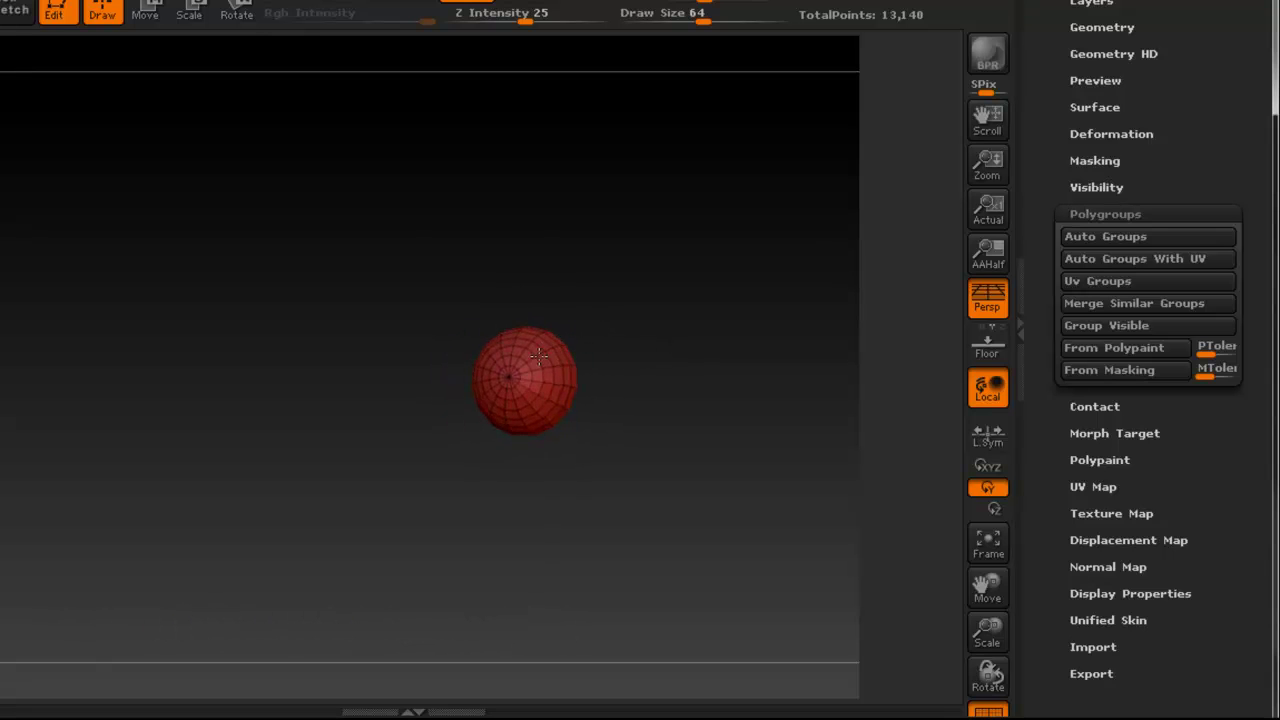
left_click_drag(539, 356, 563, 331)
mouse_move(609, 366)
left_mouse_down()
mouse_move(480, 366)
mouse_move(508, 382)
left_mouse_up()
mouse_move(360, 372)
left_mouse_down()
mouse_move(386, 371)
mouse_move(361, 374)
left_mouse_up()
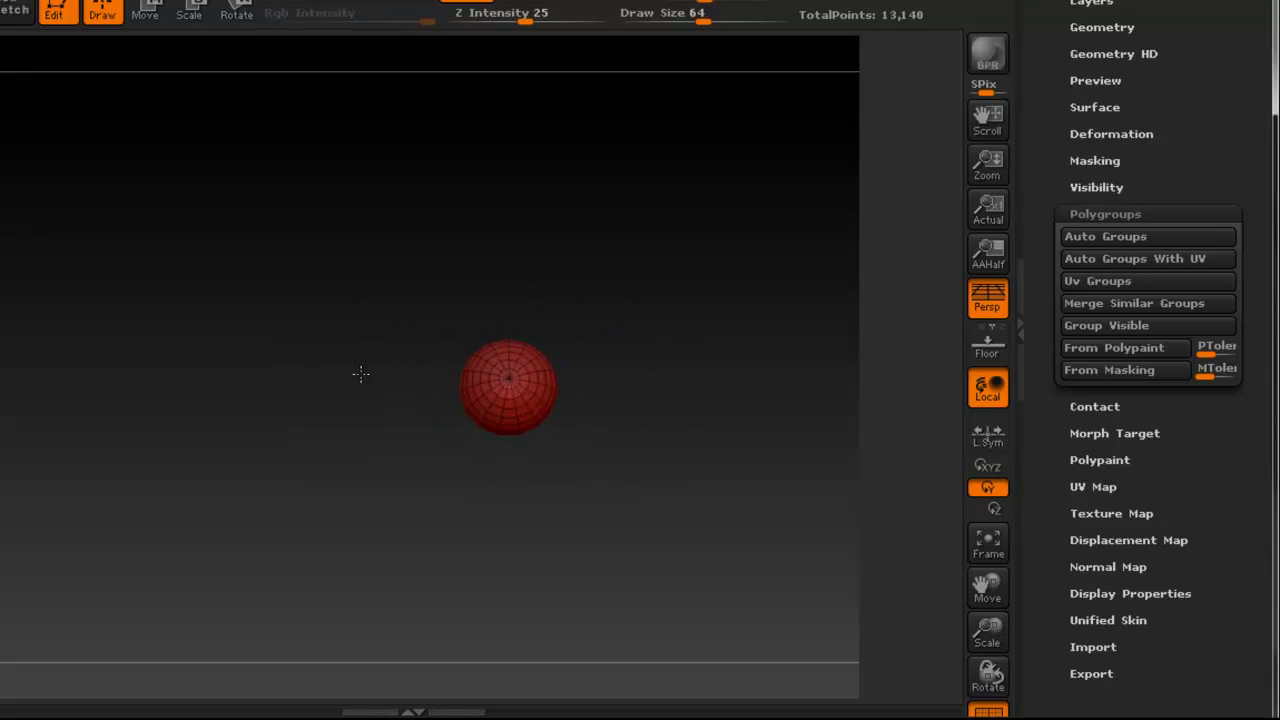
left_click_drag(583, 352, 566, 349)
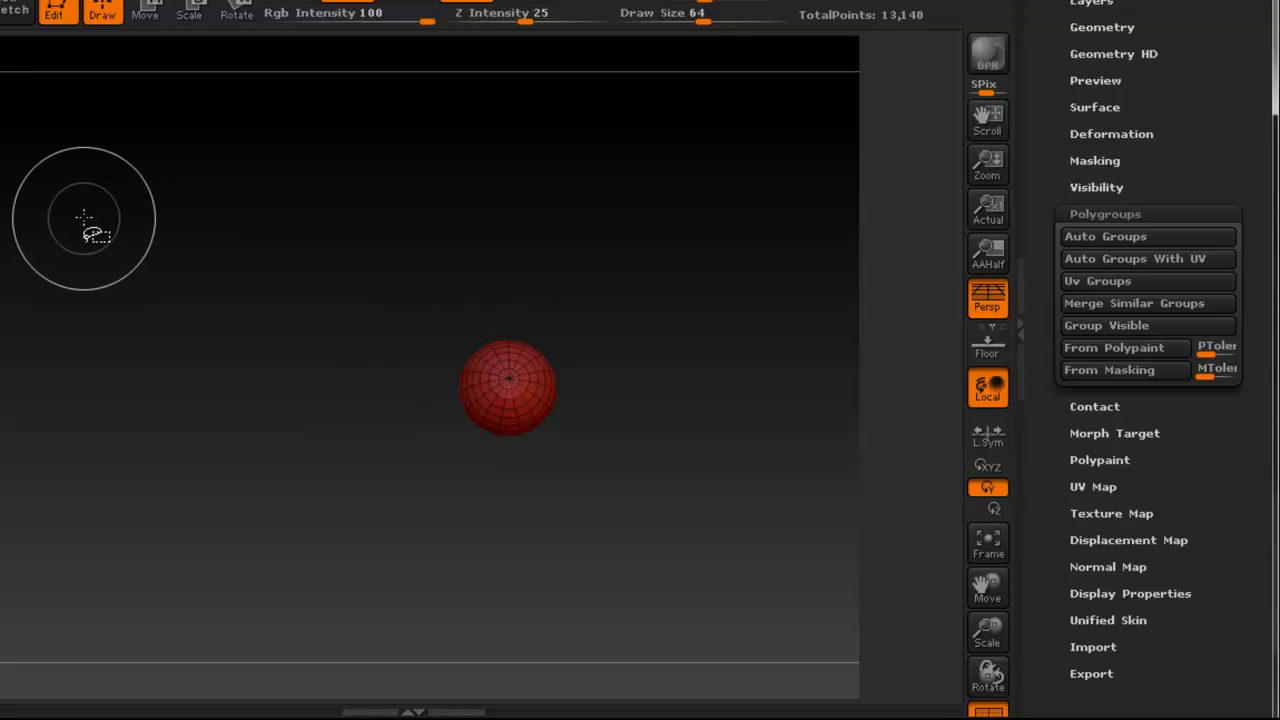
Invert the visibility to show everything except the isolated eye, and turn the head to its other side
left_click_drag(40, 160, 136, 266, "ctrl+shift")
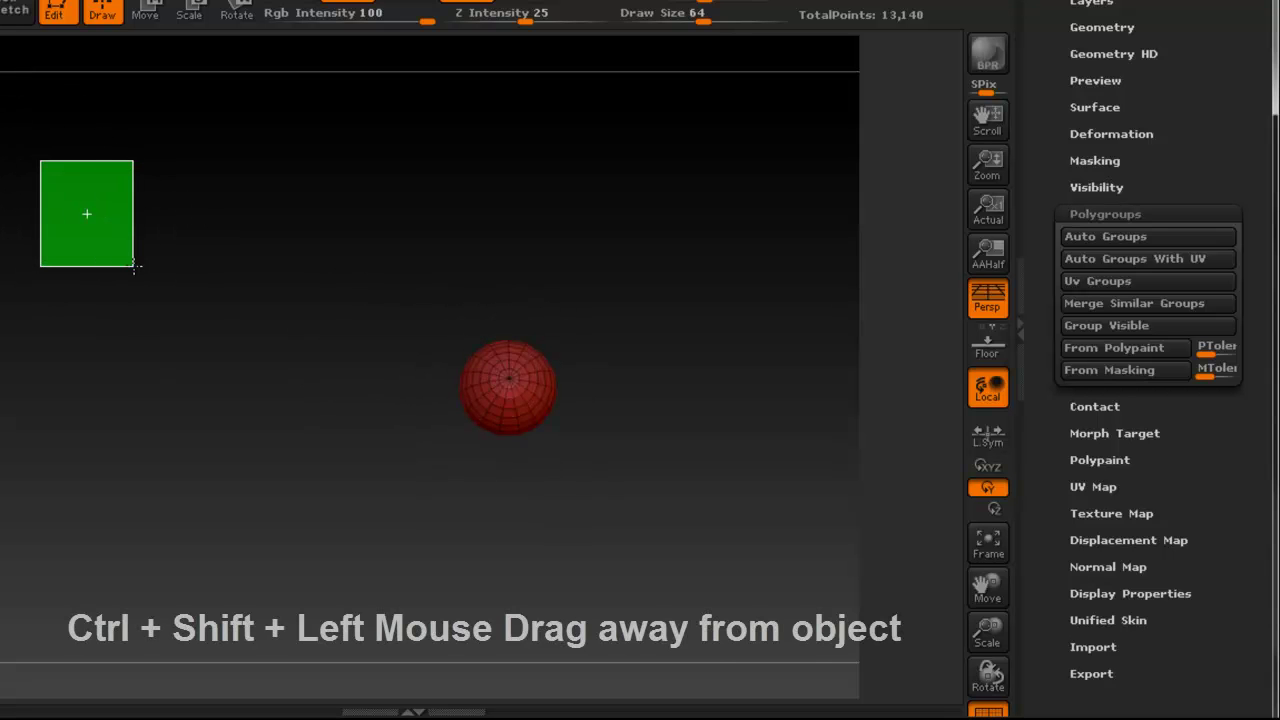
mouse_move(126, 246)
left_mouse_down("ctrl+shift")
mouse_move(129, 277)
mouse_move(163, 186)
mouse_move(127, 238)
mouse_move(136, 269)
left_mouse_up("ctrl+shift")
mouse_move(400, 376)
right_mouse_down()
mouse_move(540, 384)
mouse_move(404, 378)
mouse_move(520, 374)
mouse_move(581, 390)
right_mouse_up()
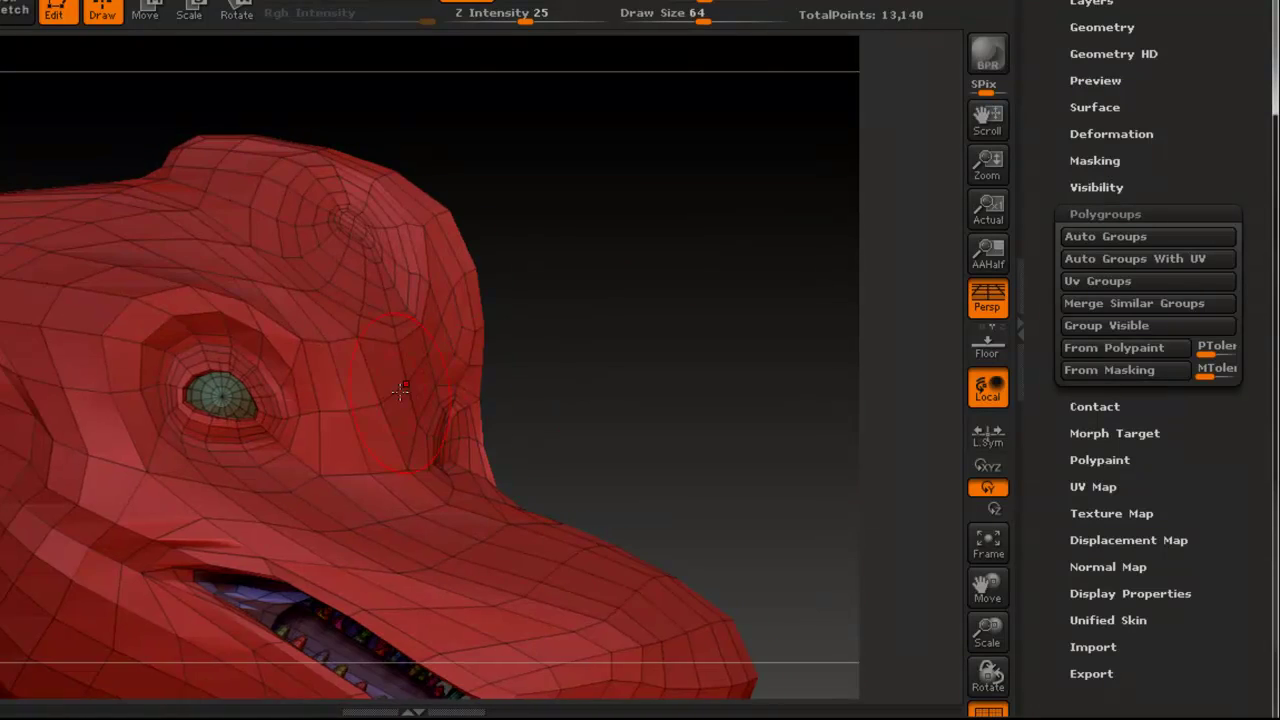
Hide the remaining eye's polygroup and invert the visibility so only the two eyes are shown
right_click_drag(400, 391, 611, 367, "alt")
mouse_move(447, 357)
right_mouse_down("ctrl")
mouse_move(470, 440)
mouse_move(482, 384)
mouse_move(497, 385)
right_mouse_up("ctrl")
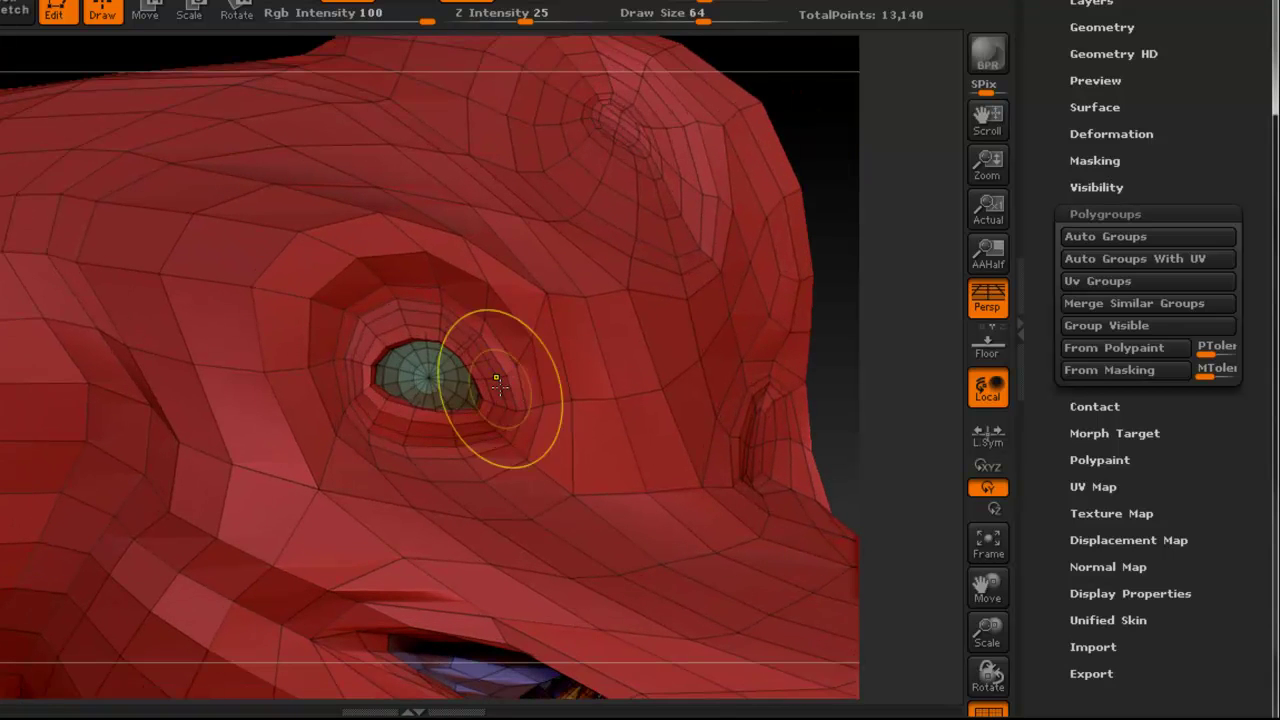
left_click(437, 377, "ctrl+shift")
right_click_drag(622, 369, 454, 370, "ctrl")
right_click_drag(606, 356, 393, 306, "alt")
left_click_drag(94, 209, 171, 294, "ctrl+shift")
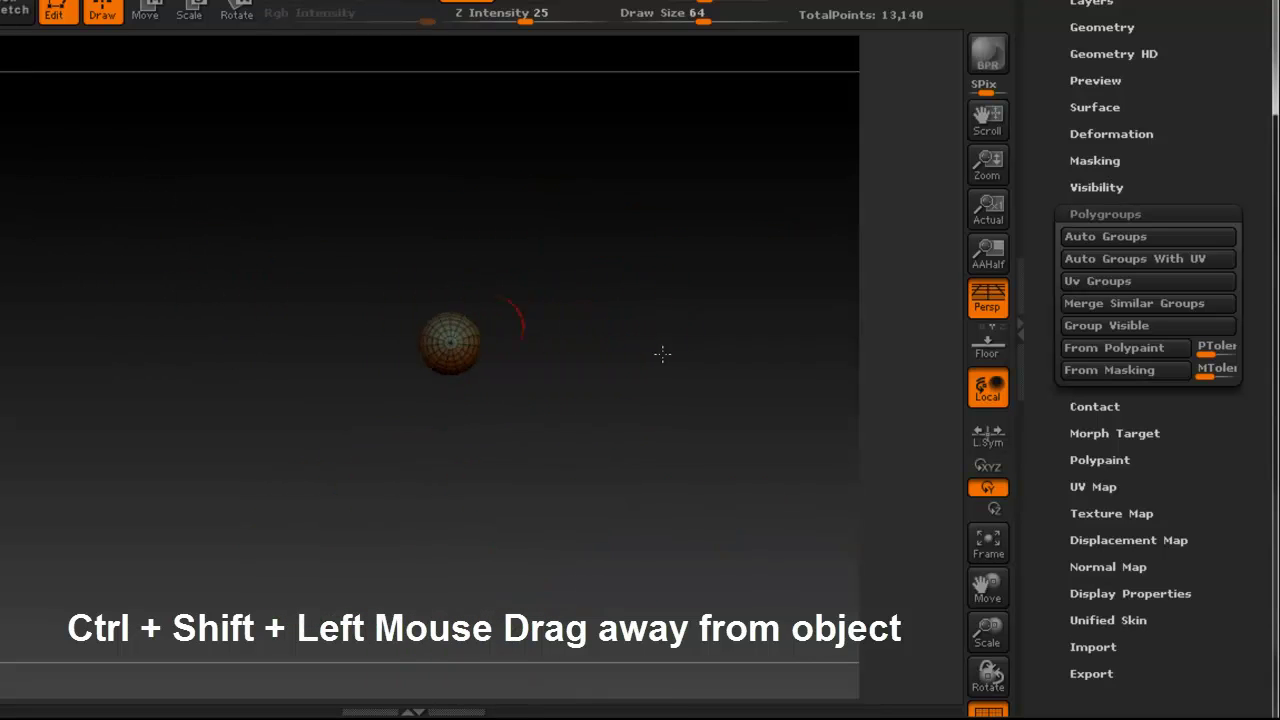
Combine the two visible eyes into one polygroup with Group Visible and unhide the whole dinosaur
right_click_drag(619, 354, 491, 345)
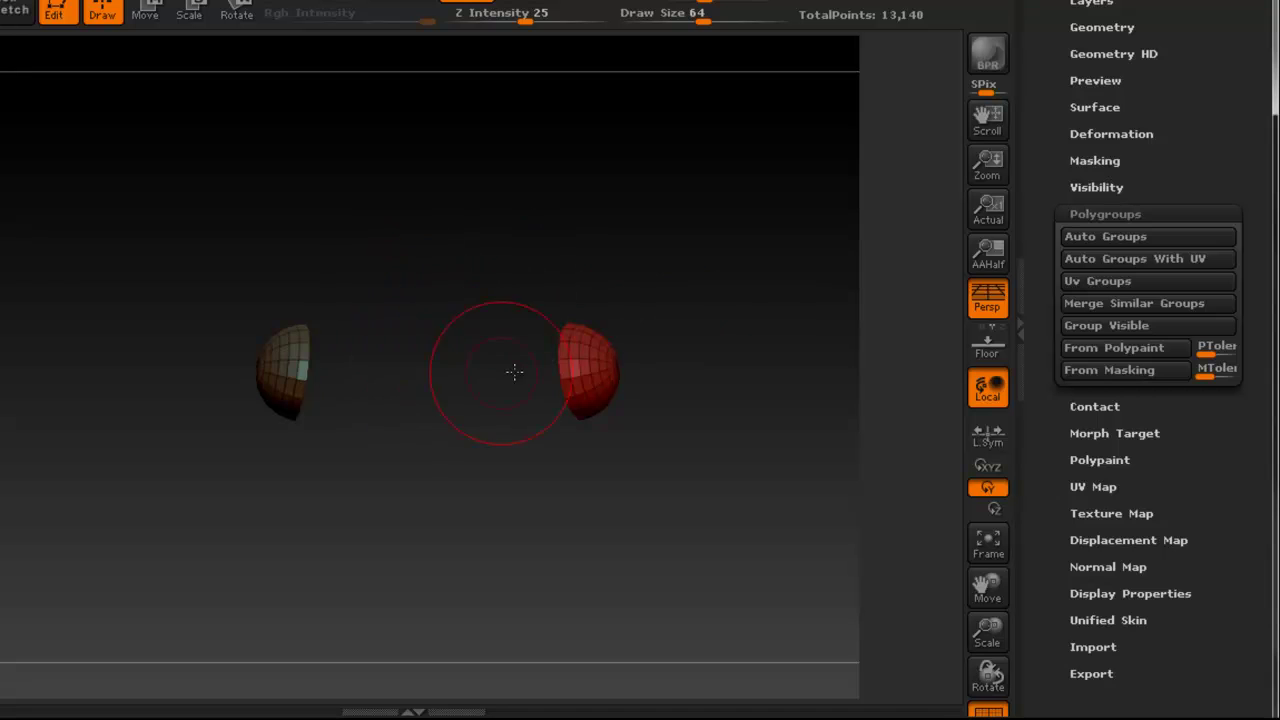
right_click_drag(481, 336, 500, 340)
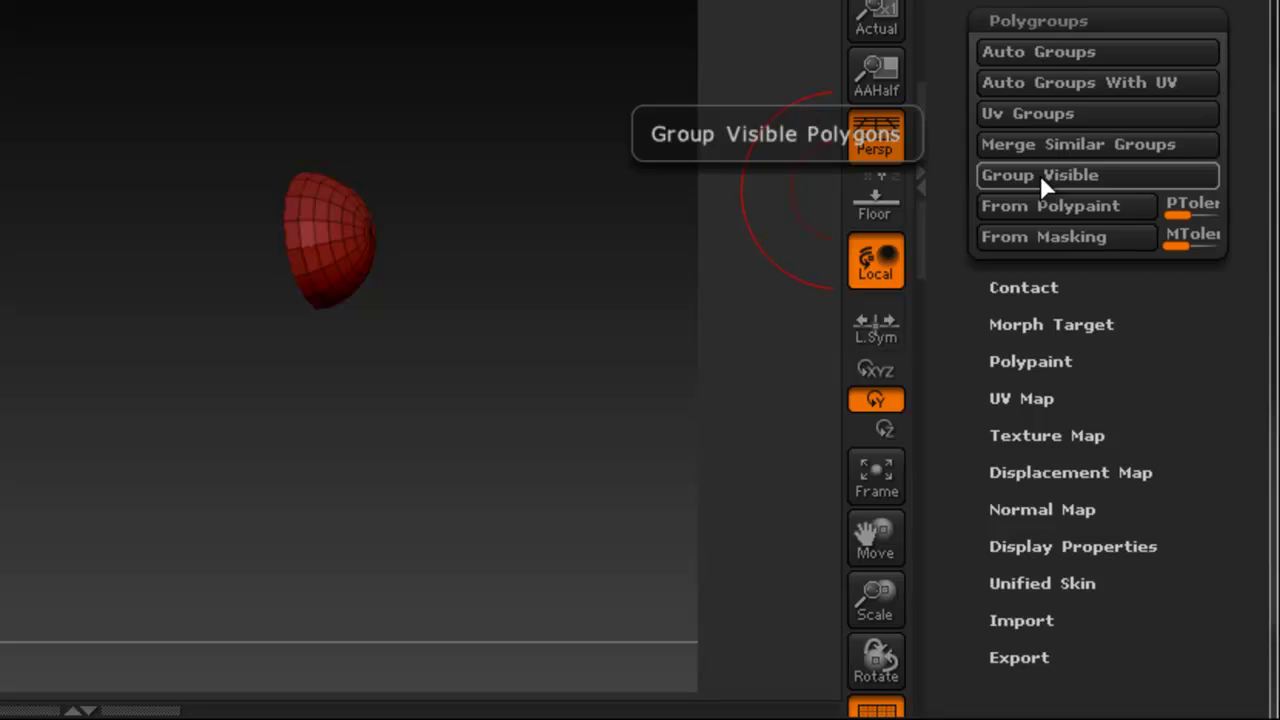
left_click(1040, 177)
left_click_drag(590, 215, 420, 213)
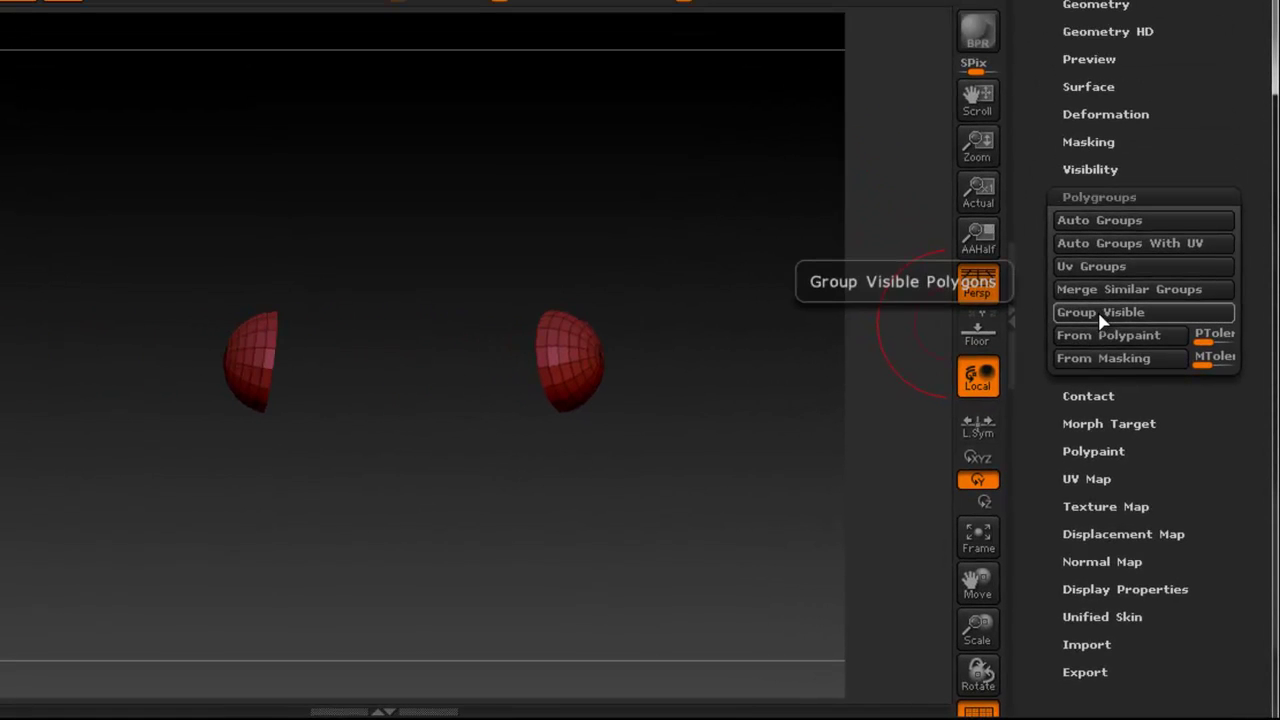
right_click_drag(640, 340, 671, 335)
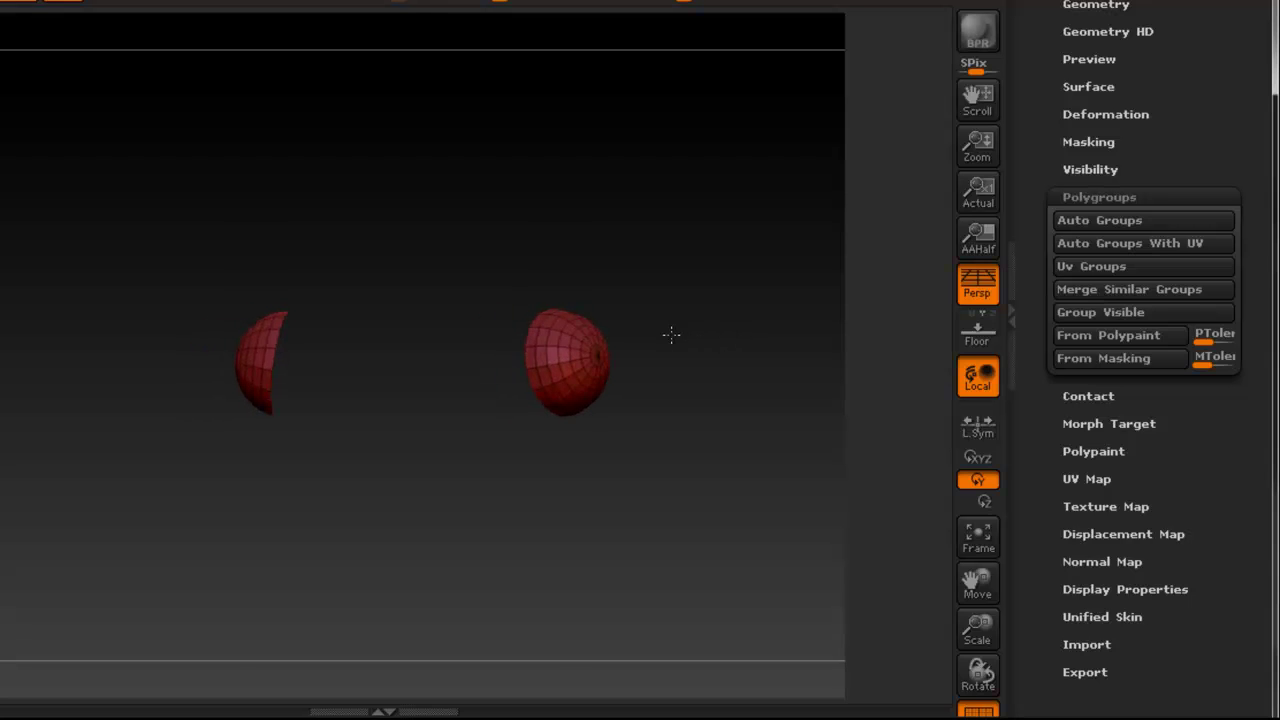
left_click(1086, 320)
left_click(1086, 320)
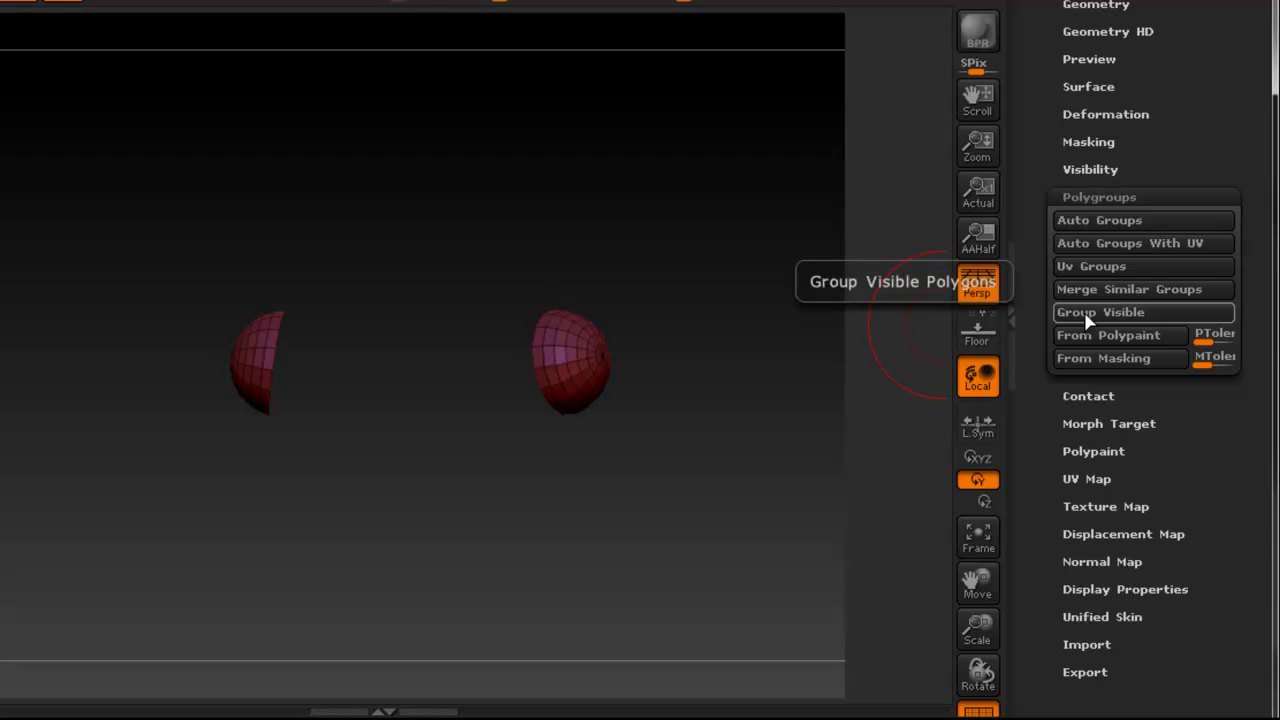
left_click(1086, 320)
left_click_drag(692, 326, 617, 337)
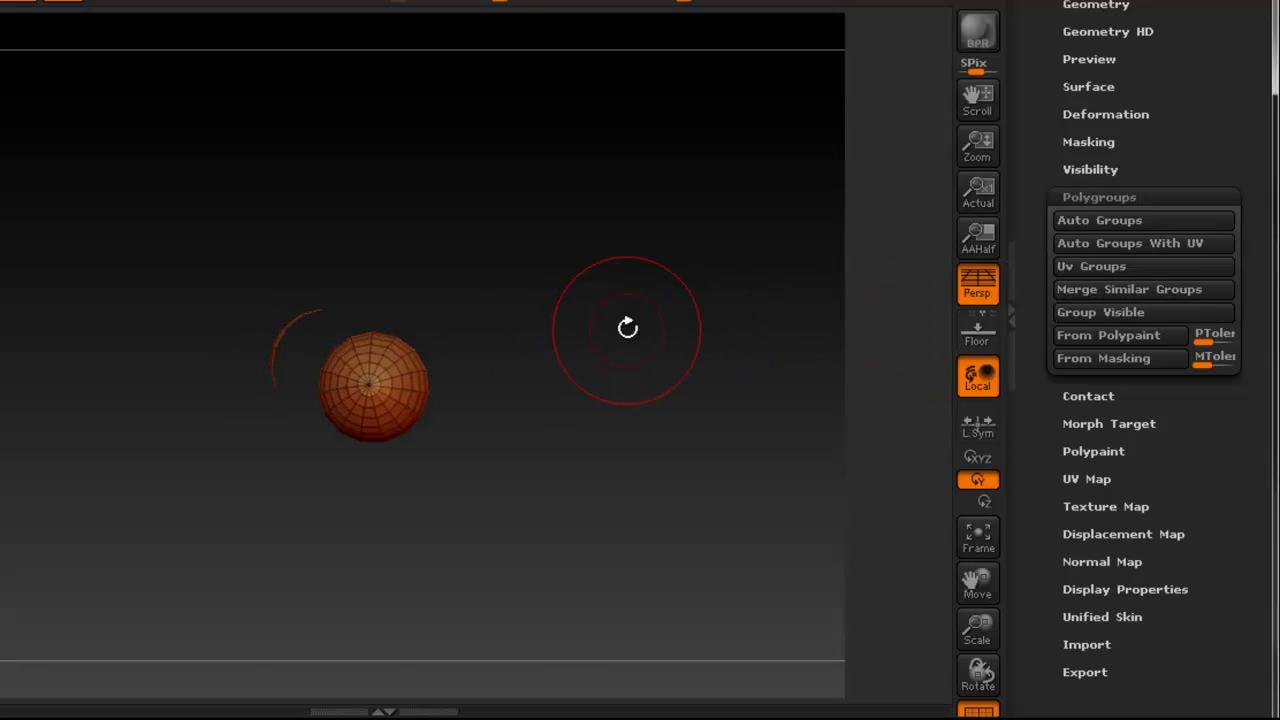
mouse_move(330, 332)
right_mouse_down("alt")
mouse_move(451, 334)
mouse_move(330, 319)
right_mouse_up("alt")
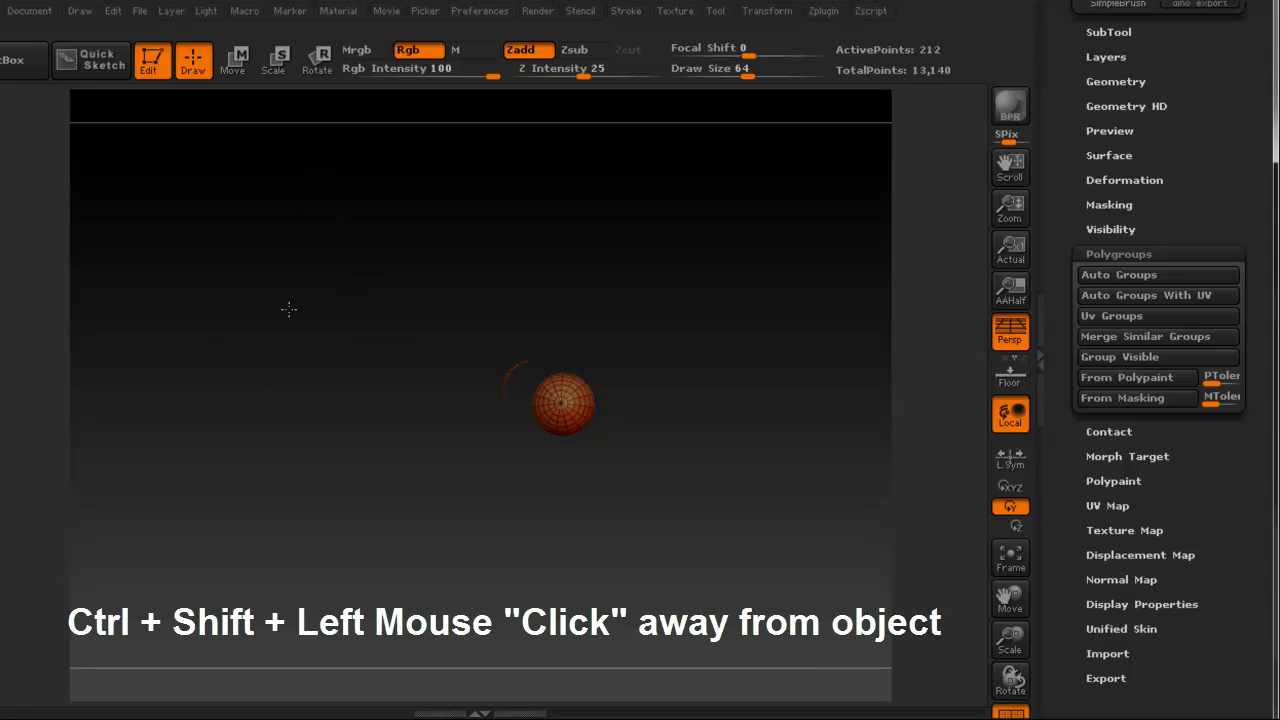
left_click(288, 309, "ctrl+shift")
mouse_move(342, 424)
left_mouse_down()
mouse_move(522, 424)
mouse_move(426, 426)
mouse_move(335, 405)
left_mouse_up()
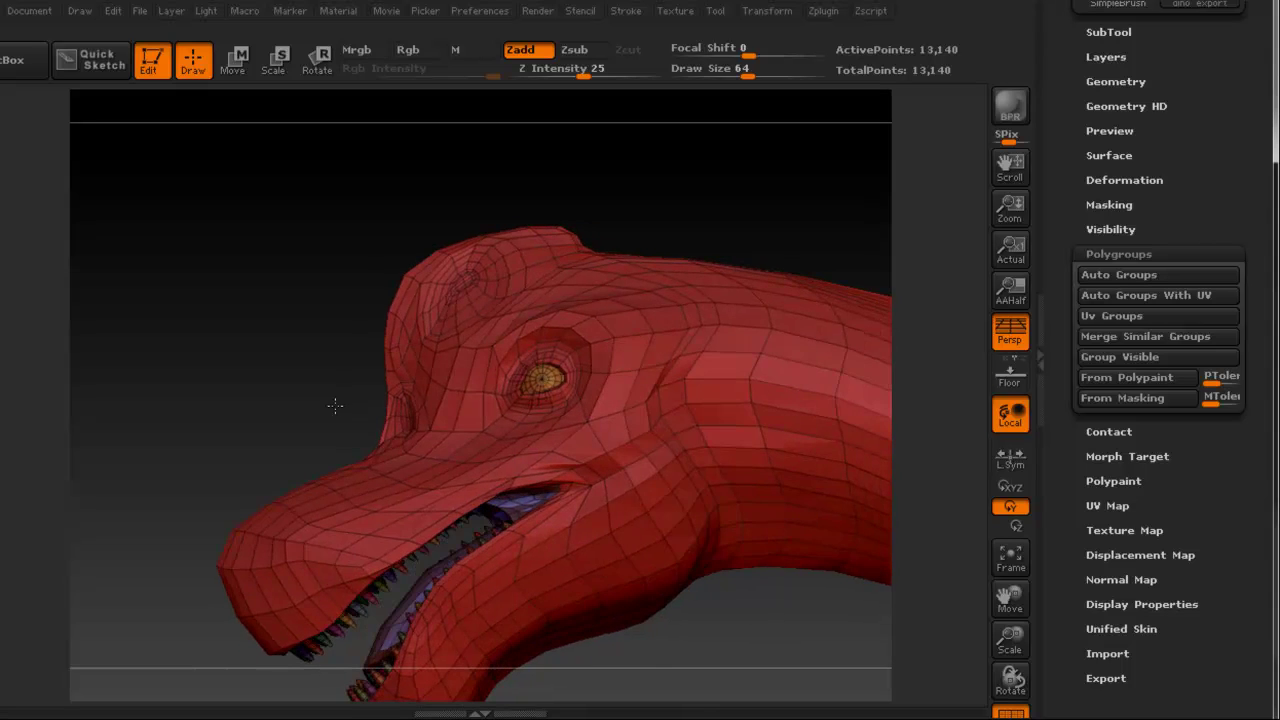
Hide the polyframe and examine the dinosaur's teeth and inner mouth surfaces up close
right_click_drag(585, 422, 536, 274, "alt")
right_click_drag(428, 372, 407, 386)
right_click_drag(341, 358, 510, 356, "ctrl")
mouse_move(443, 403)
right_mouse_down()
mouse_move(409, 368)
mouse_move(425, 404)
right_mouse_up()
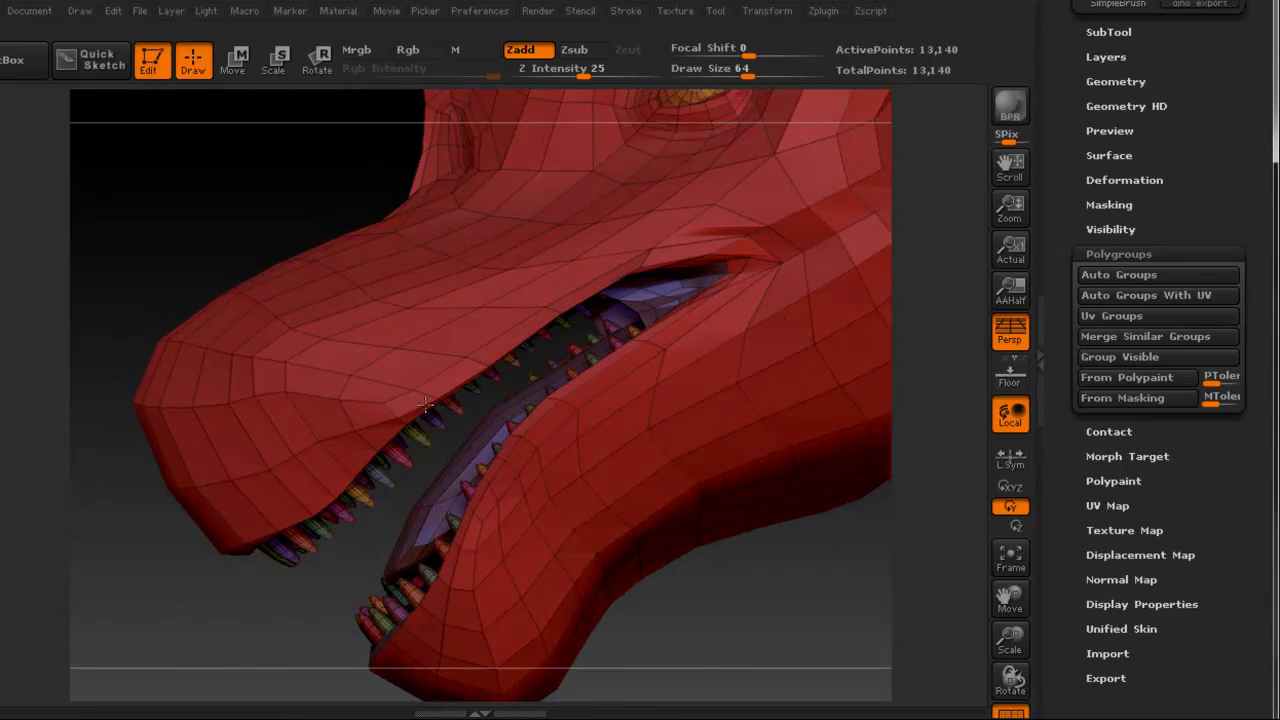
mouse_move(466, 416)
left_mouse_down()
mouse_move(509, 380)
mouse_move(648, 457)
left_mouse_up()
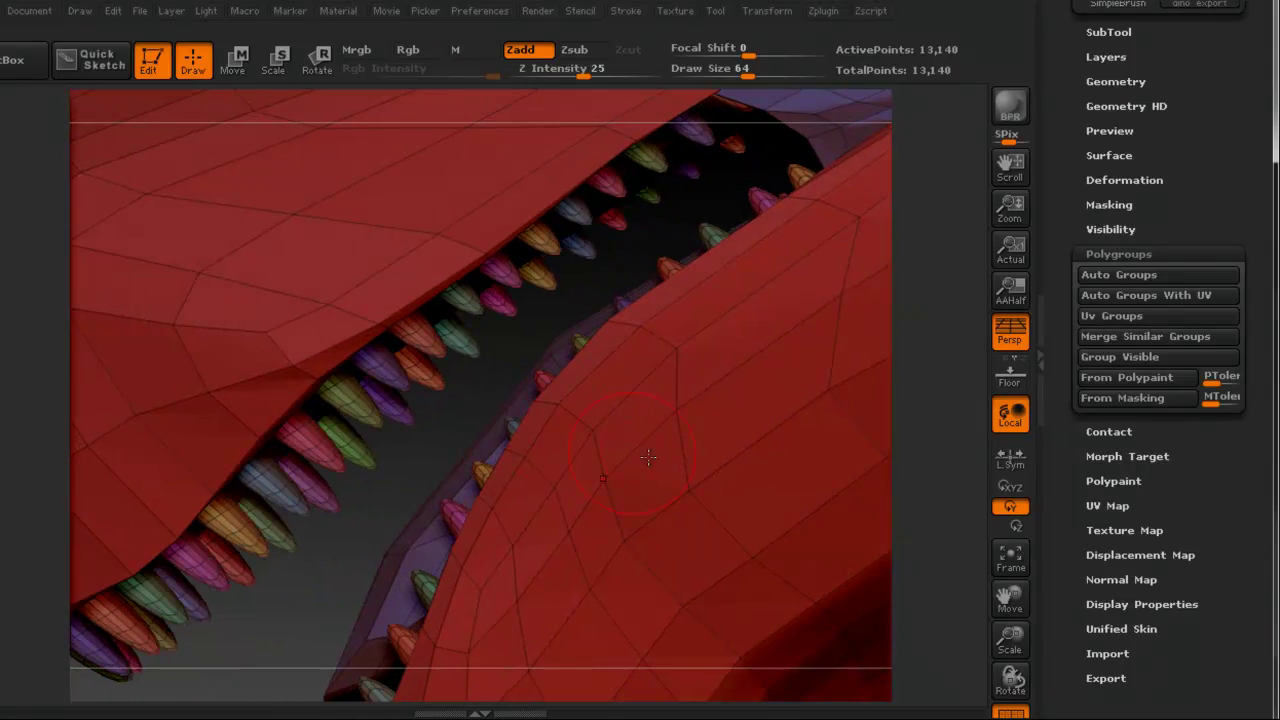
left_click(1012, 712)
left_click_drag(628, 467, 522, 318)
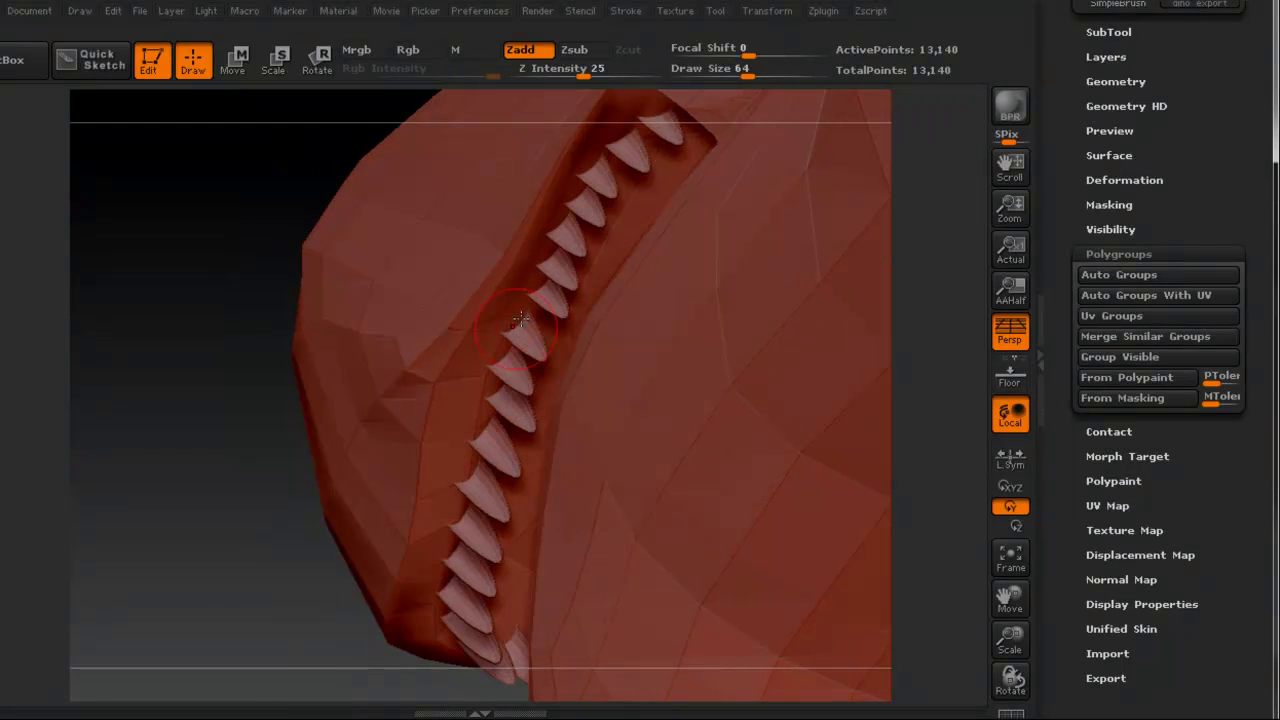
right_click_drag(486, 339, 548, 324)
right_click_drag(517, 410, 532, 378)
mouse_move(533, 378)
left_mouse_down()
mouse_move(563, 371)
mouse_move(531, 340)
mouse_move(635, 317)
mouse_move(567, 388)
left_mouse_up()
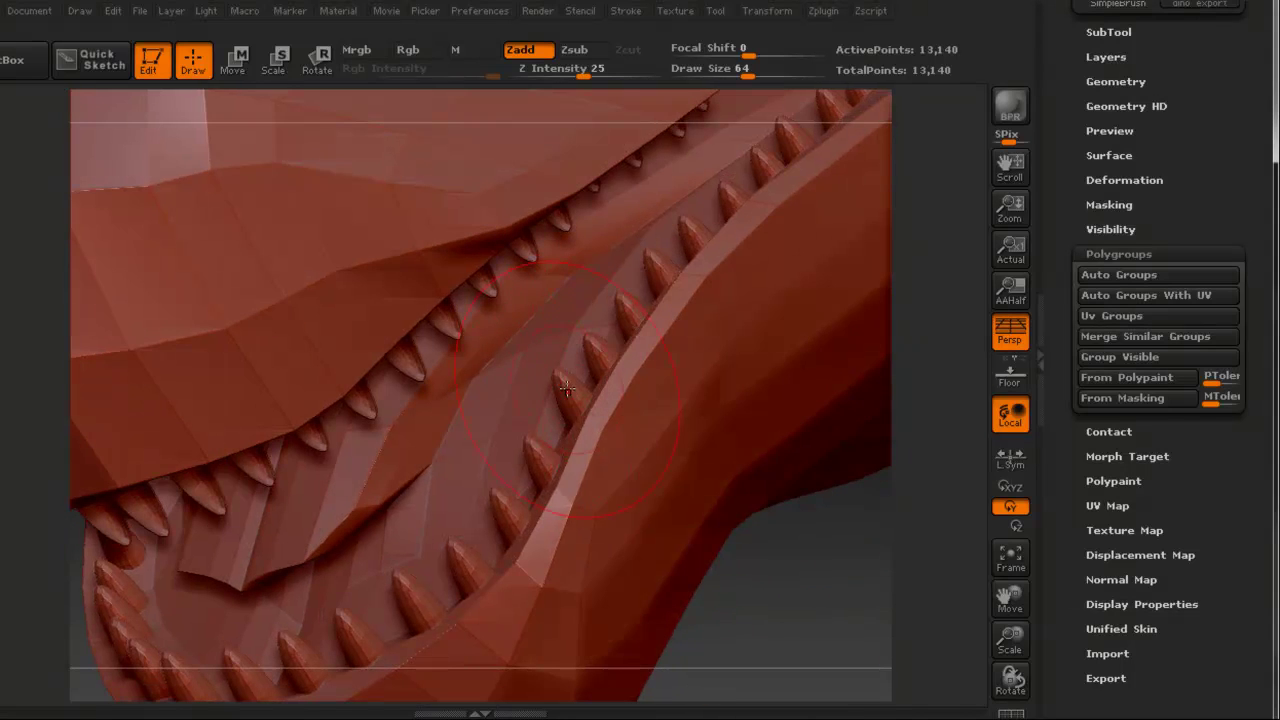
right_click_drag(593, 379, 571, 338)
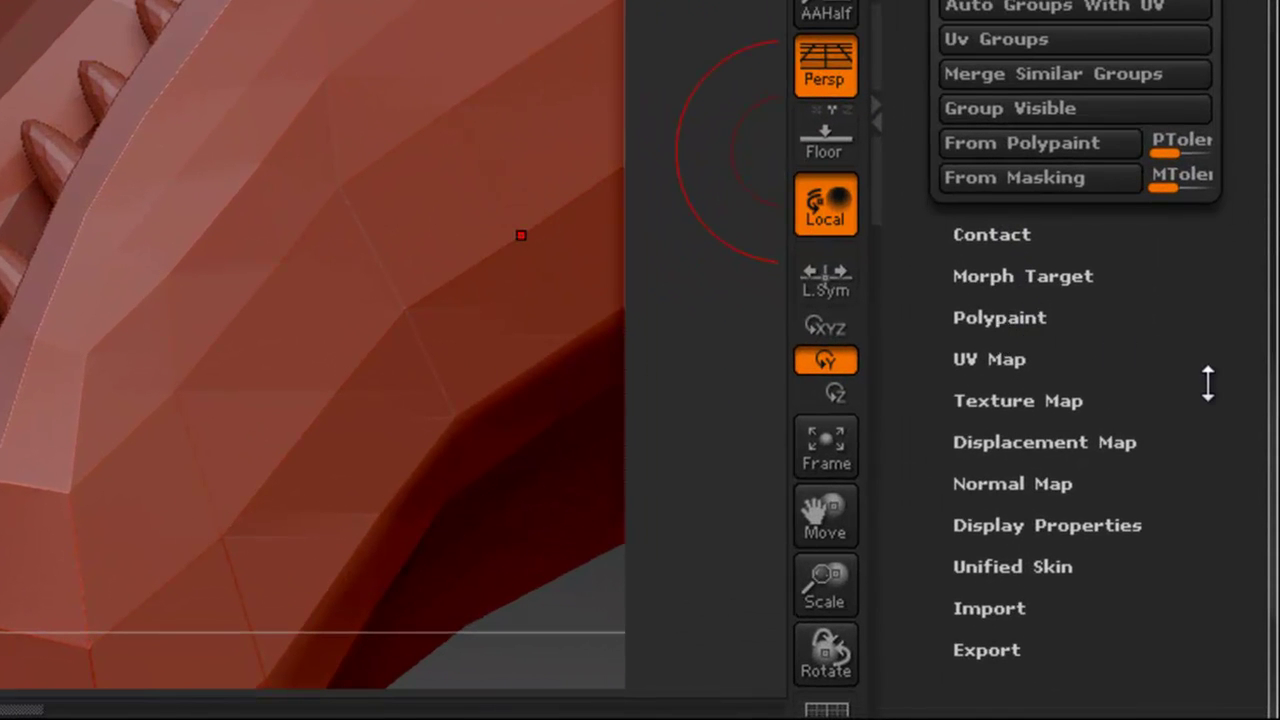
Enable double-sided display for the dinosaur mesh in the display properties
left_click_drag(1208, 383, 1210, 352)
left_click(1080, 483)
left_click_drag(1080, 483, 1245, 236)
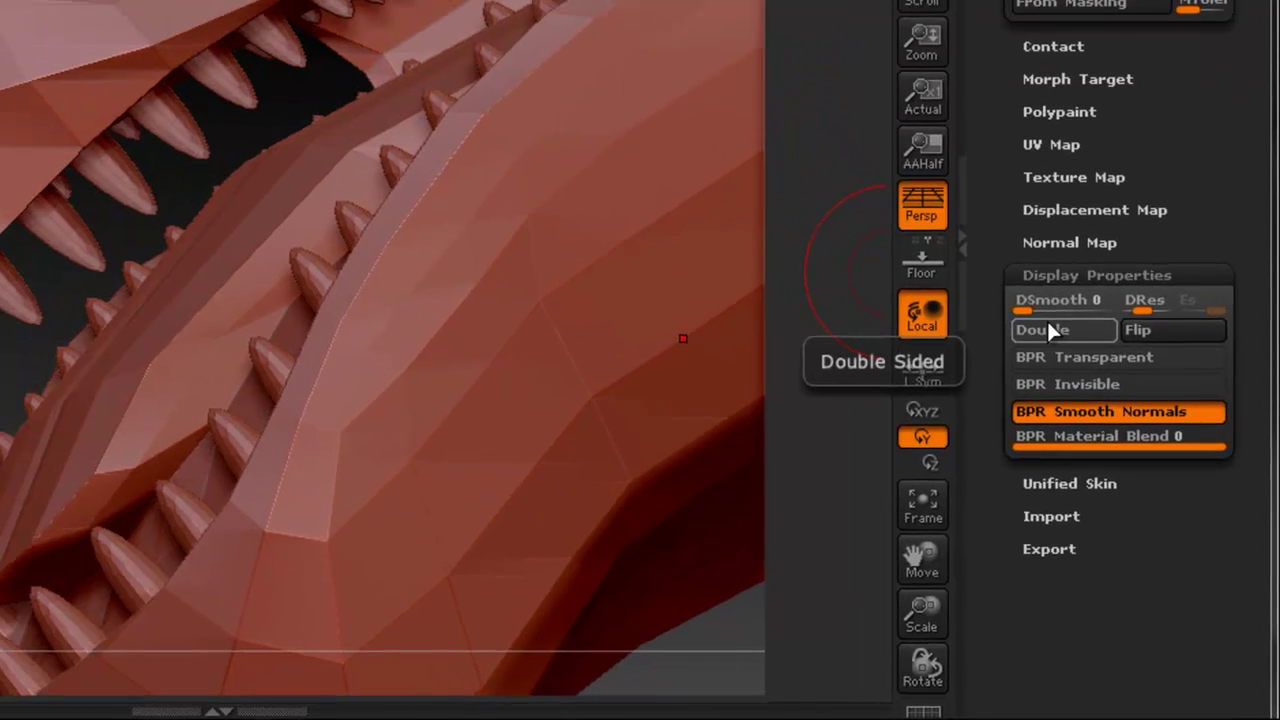
left_click(1049, 330)
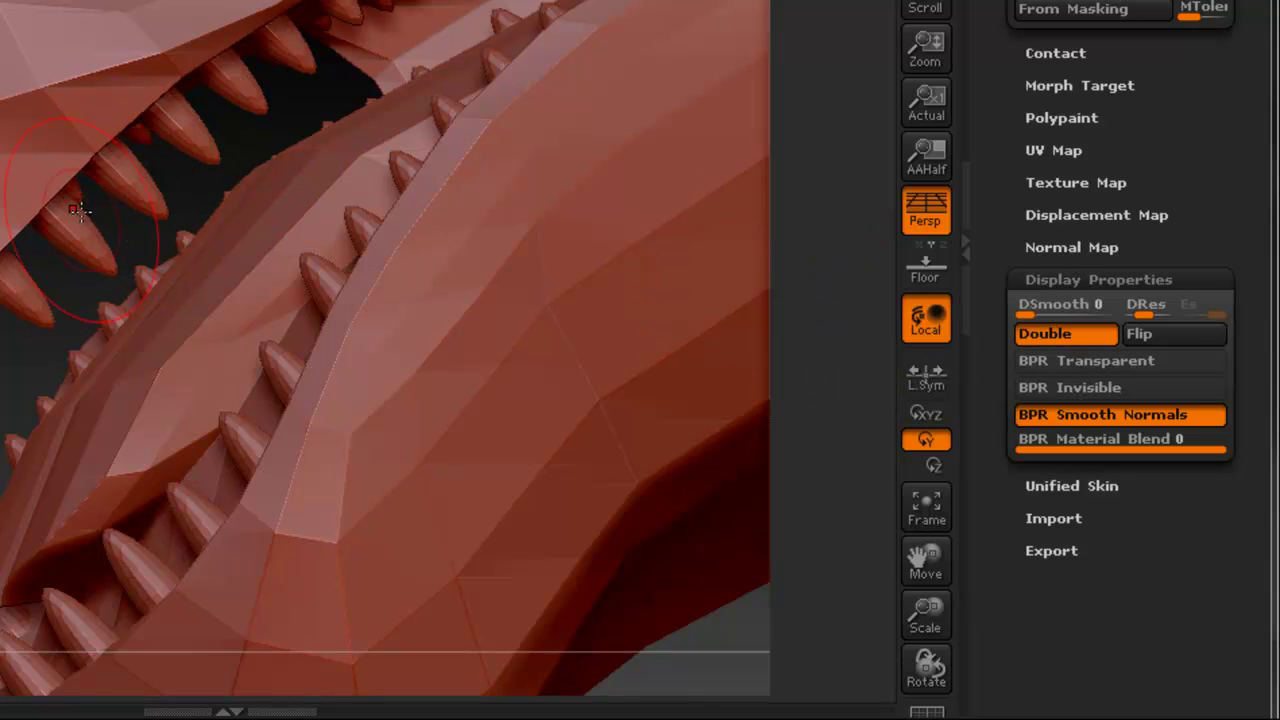
left_click(1044, 332)
left_click(1044, 332)
left_click(1044, 332)
left_click(1044, 332)
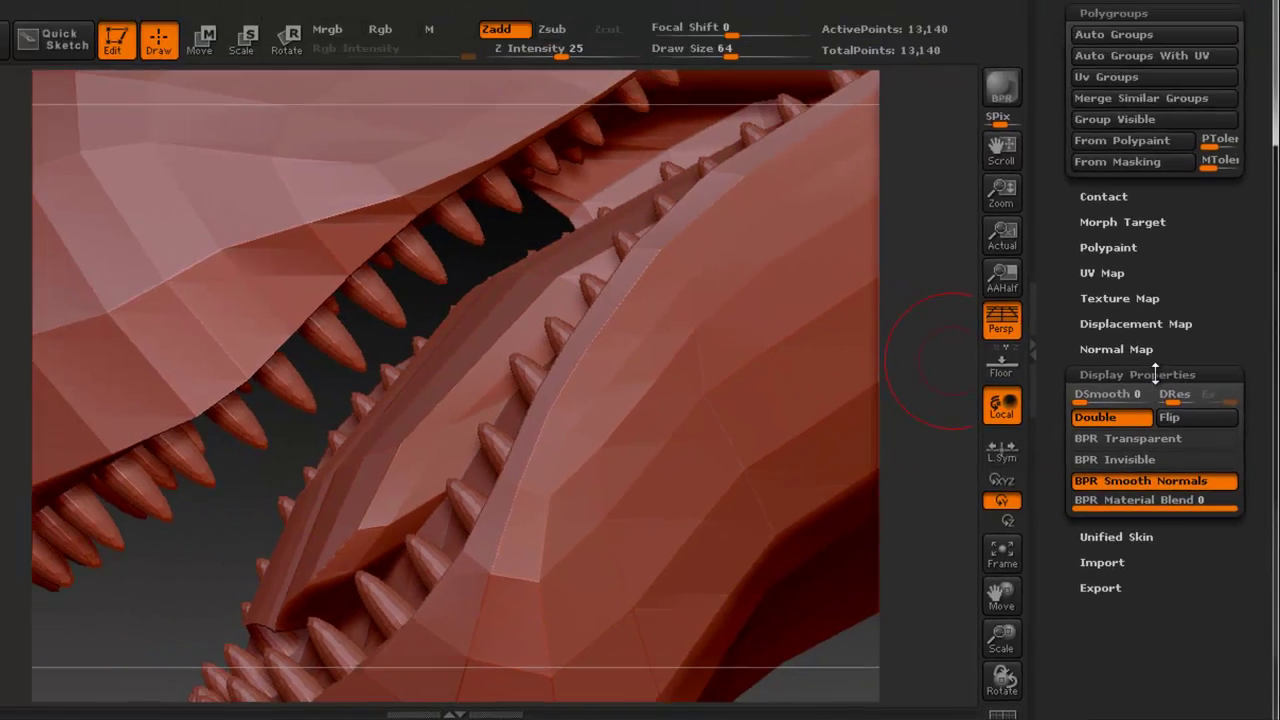
left_click(1155, 373)
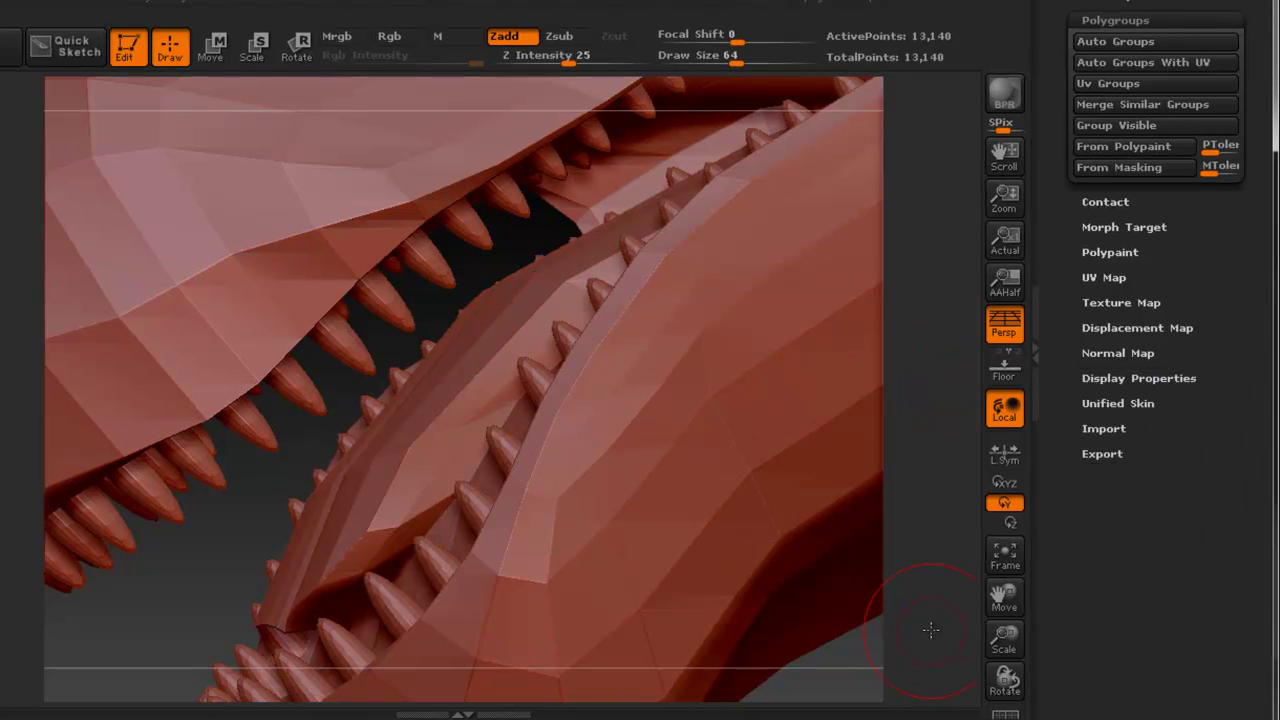
Show the polyframe again and examine the polygroups of the teeth and inner mouth from several angles
left_click(1004, 710)
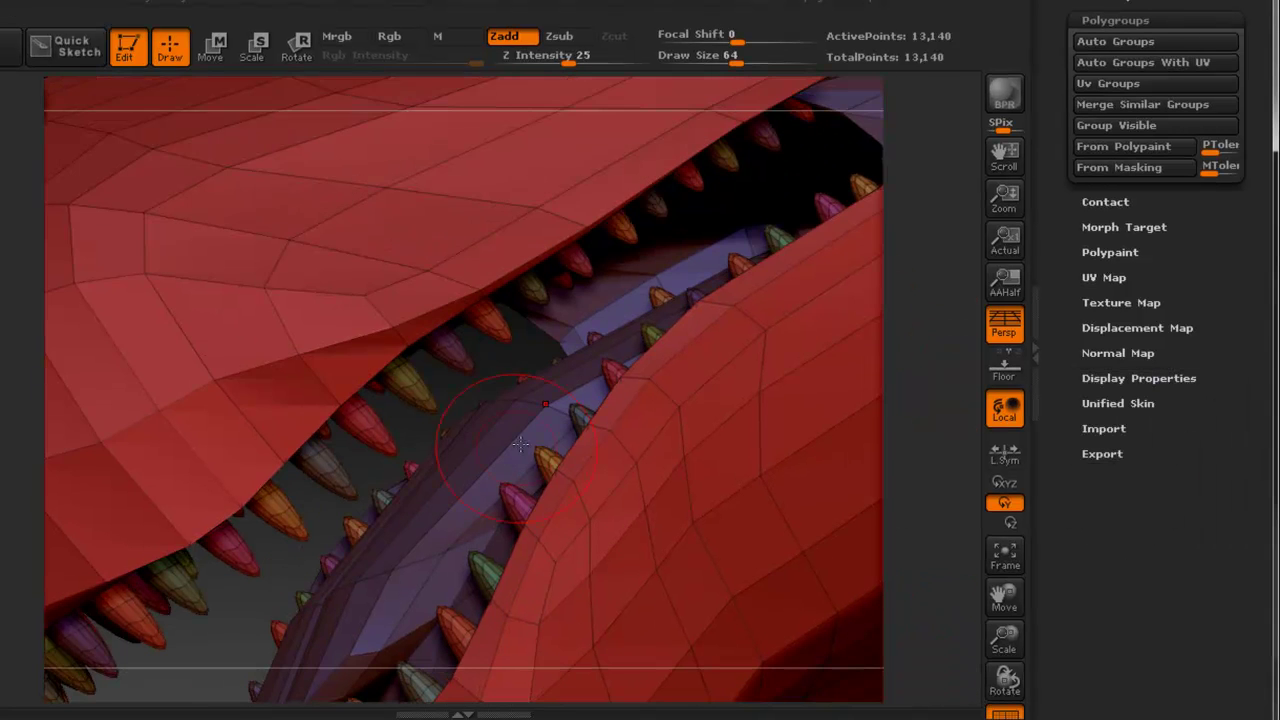
right_click_drag(694, 423, 621, 344, "ctrl")
right_click_drag(748, 430, 597, 380, "alt")
left_click_drag(597, 380, 534, 335)
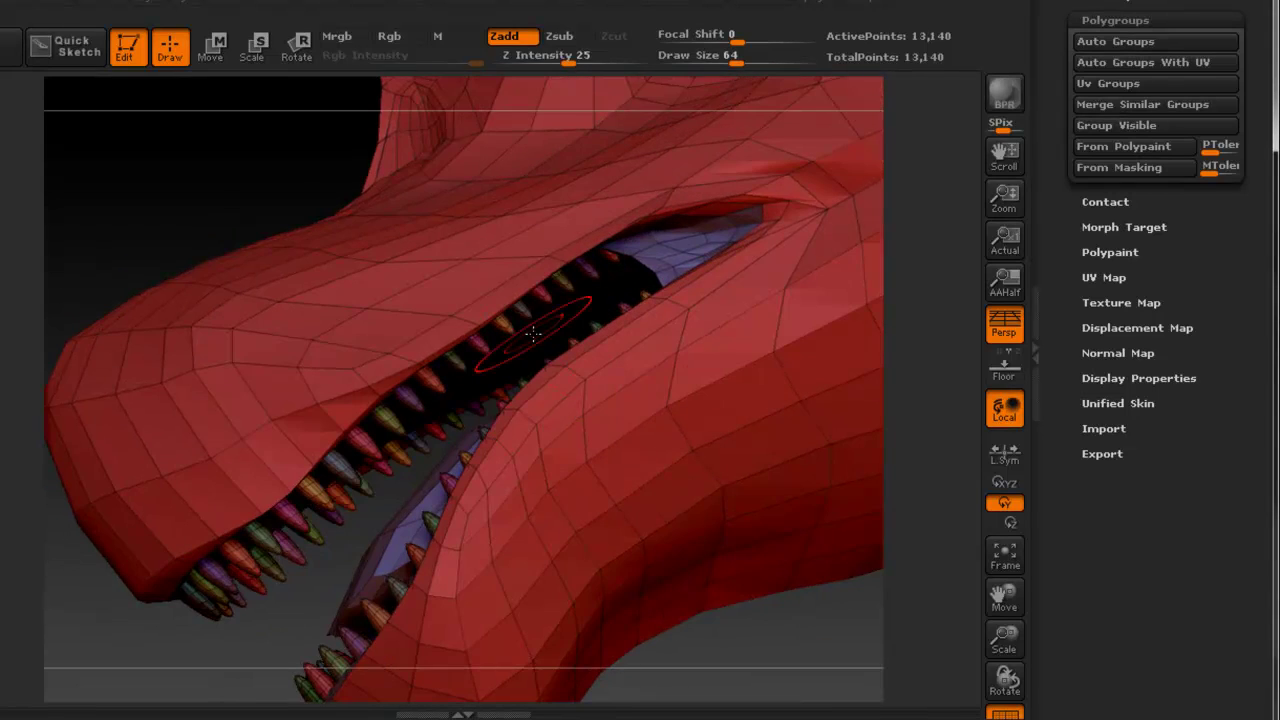
left_click_drag(460, 441, 463, 415)
mouse_move(390, 430)
left_mouse_down()
mouse_move(491, 420)
mouse_move(401, 441)
mouse_move(361, 404)
mouse_move(351, 456)
left_mouse_up()
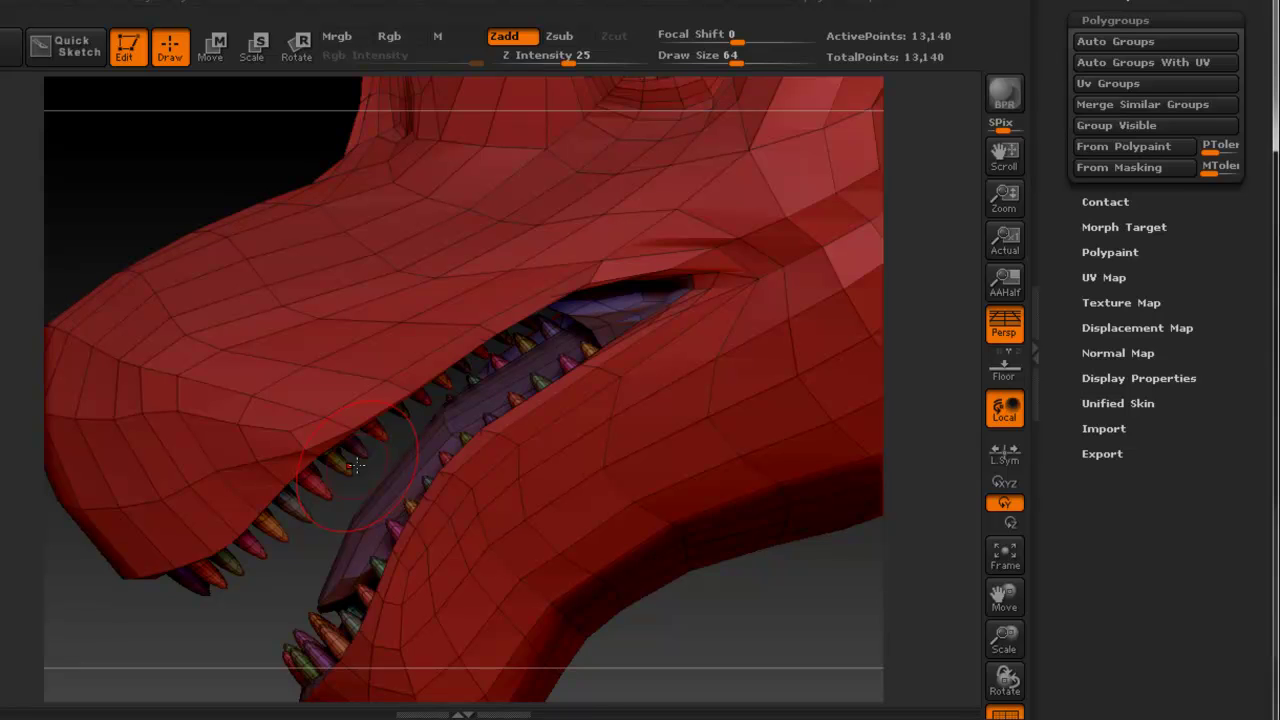
left_click_drag(433, 400, 498, 314)
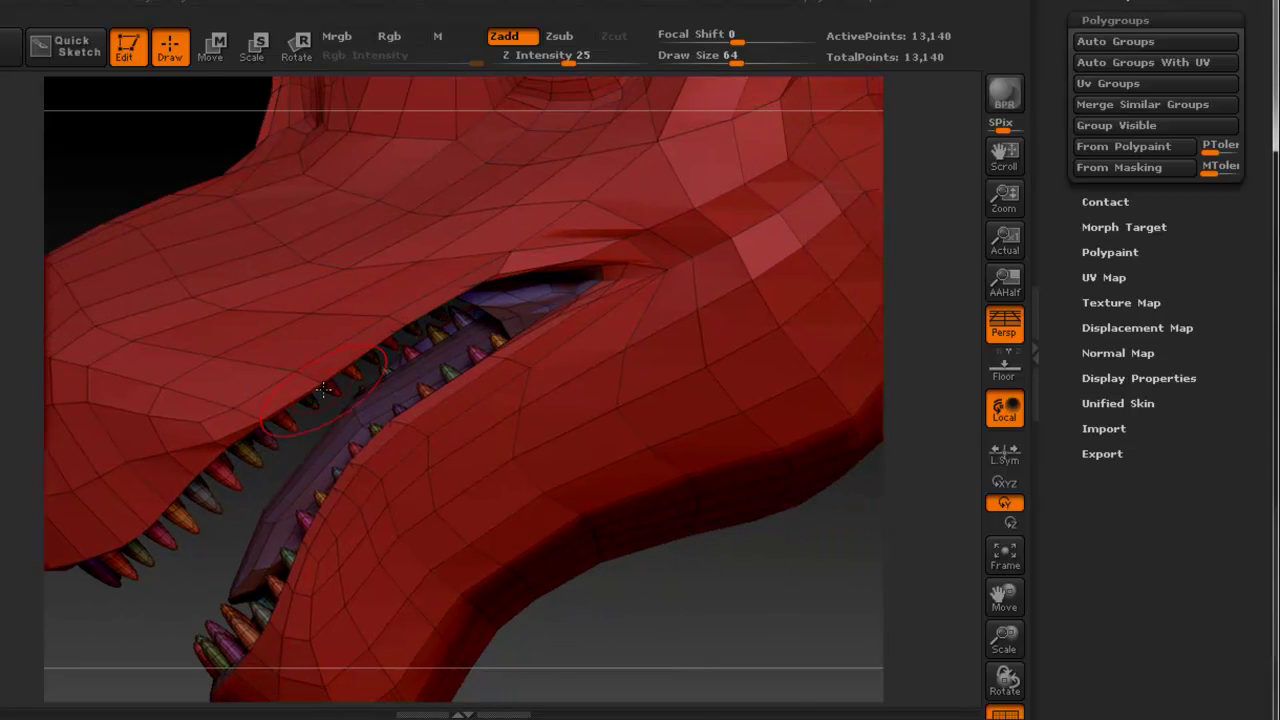
Isolate the orange polygroup of the dinosaur's near-side leg, without its foot
right_click_drag(666, 349, 400, 314, "ctrl")
right_click_drag(690, 372, 410, 232, "alt")
left_click_drag(589, 307, 648, 455)
right_click_drag(812, 606, 672, 202, "alt")
right_click_drag(600, 298, 677, 312)
mouse_move(492, 348)
left_mouse_down()
mouse_move(543, 357)
mouse_move(715, 448)
left_mouse_up()
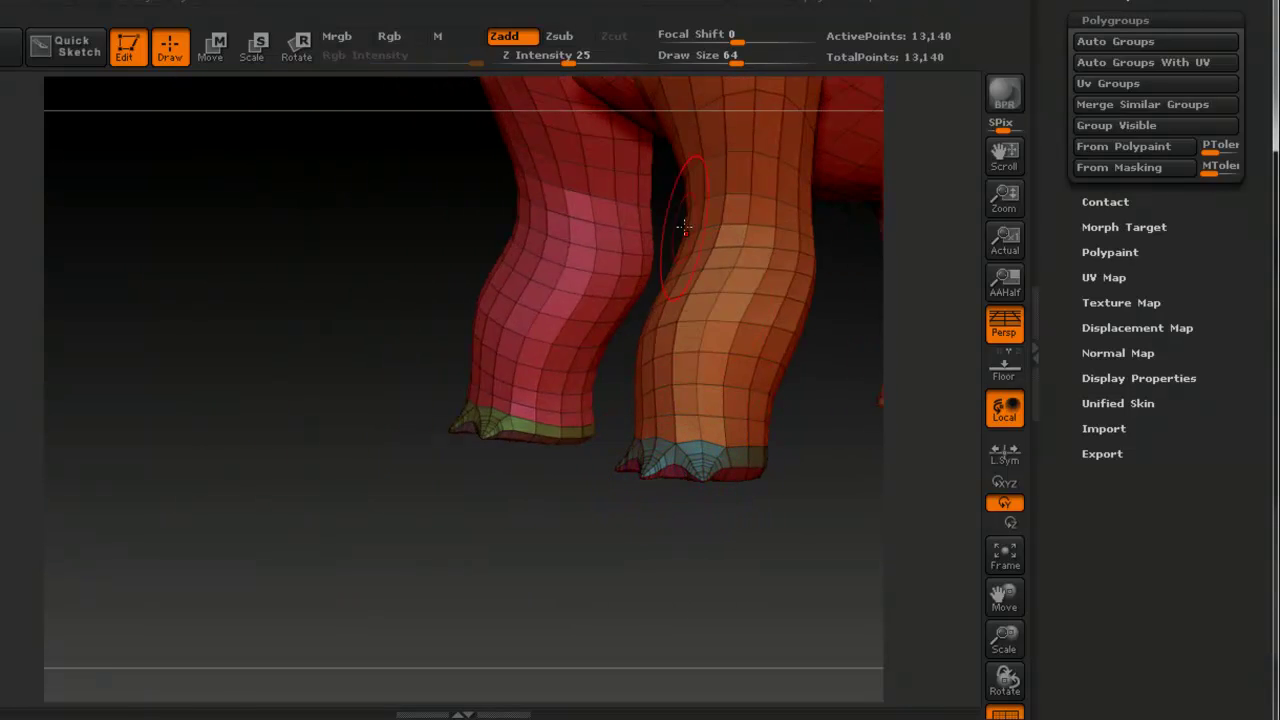
left_click_drag(724, 317, 629, 373)
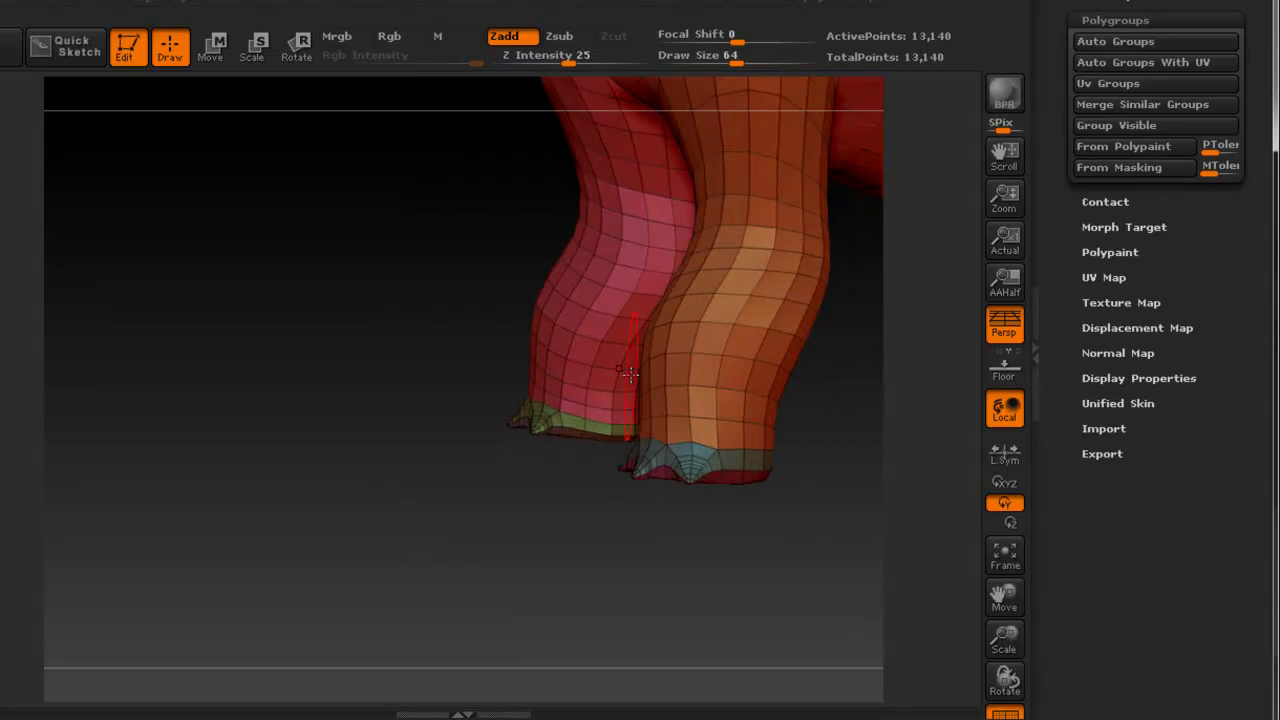
left_click(722, 378, "ctrl+shift")
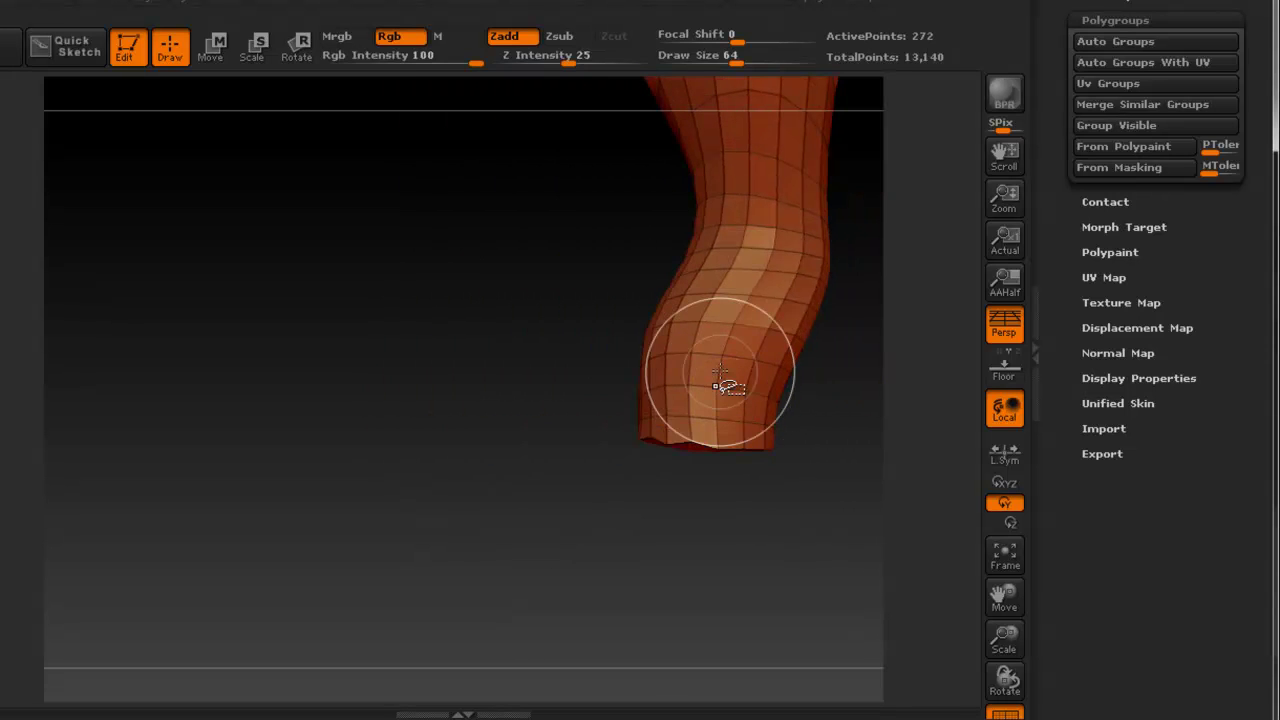
Invert the visibility to hide the isolated front leg and show the rest, and hide the upper part of its foot
mouse_move(566, 349)
left_mouse_down()
mouse_move(611, 210)
mouse_move(551, 286)
mouse_move(550, 345)
left_mouse_up()
left_click_drag(171, 308, 262, 431, "ctrl+shift")
left_click_drag(825, 445, 600, 402)
mouse_move(600, 402)
left_mouse_down("alt")
mouse_move(466, 440)
mouse_move(514, 457)
left_mouse_up("alt")
left_click(603, 572, "ctrl+shift")
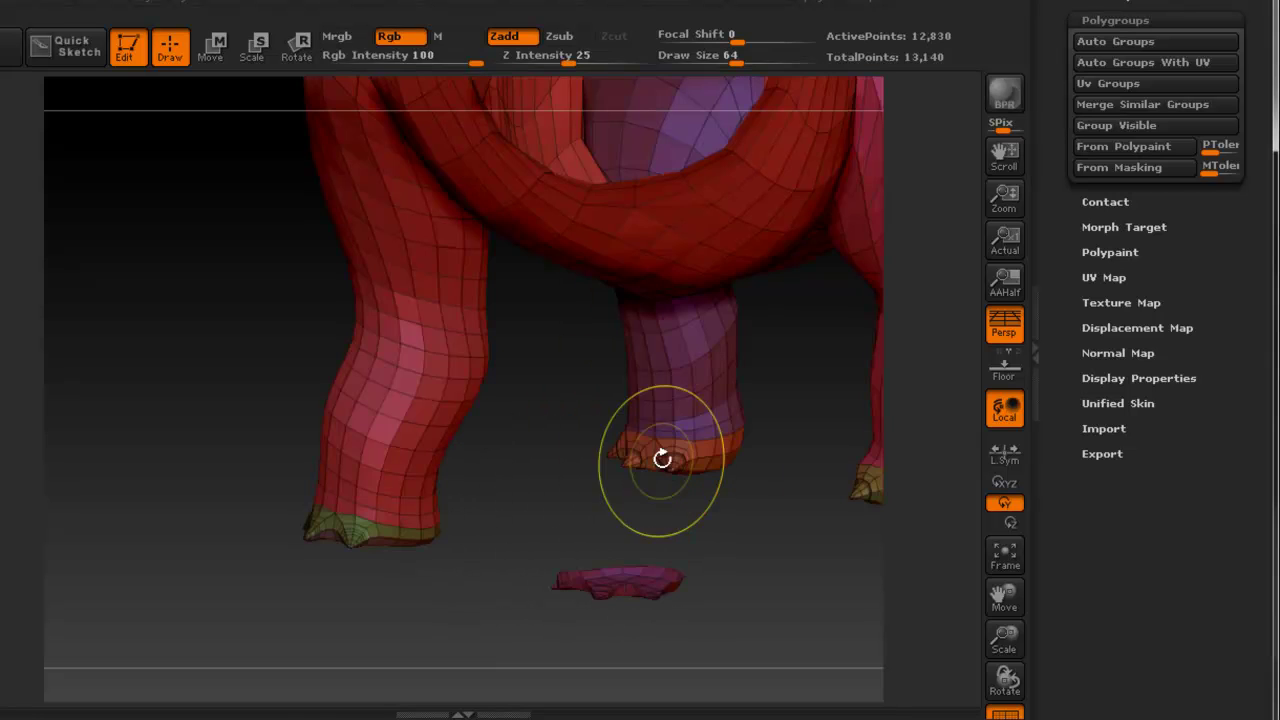
Hide the other front leg and the remaining front foot pieces, and invert the visibility to isolate both front legs with their feet
mouse_move(663, 451)
left_mouse_down()
mouse_move(623, 523)
mouse_move(588, 460)
mouse_move(591, 472)
mouse_move(566, 374)
mouse_move(597, 451)
mouse_move(490, 380)
left_mouse_up()
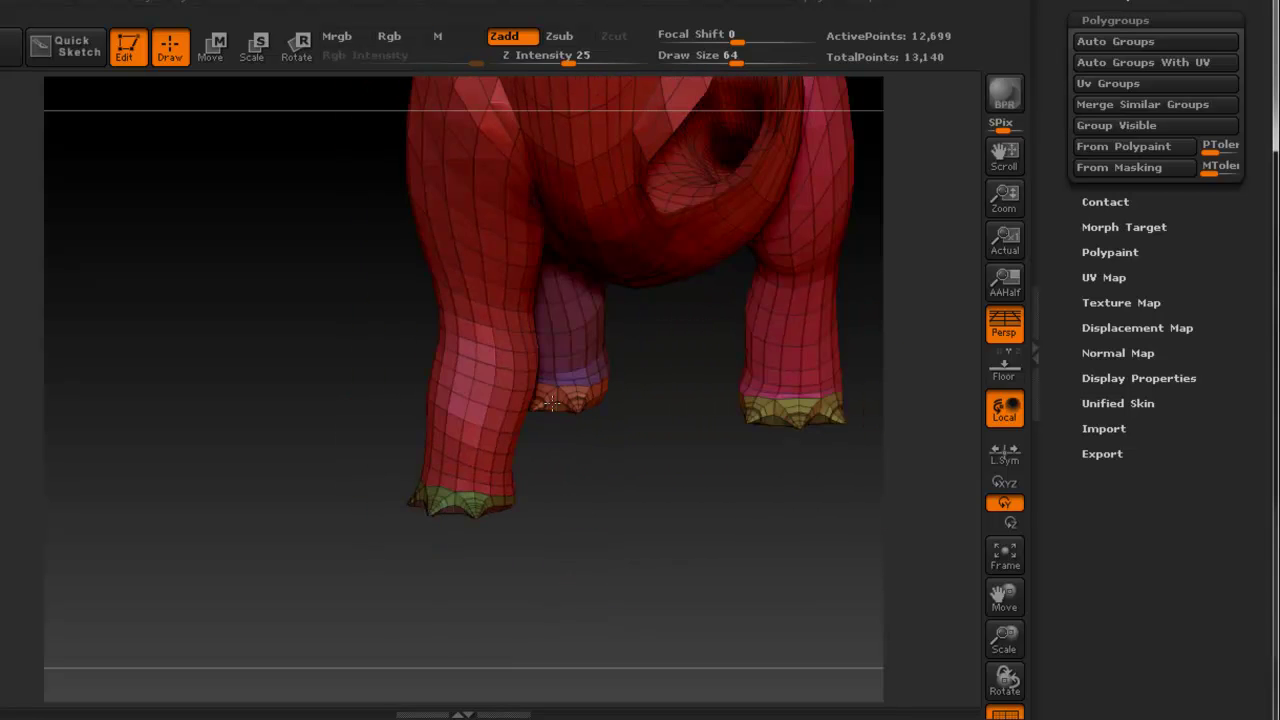
left_click(476, 360, "ctrl+shift")
left_click(460, 500, "ctrl+shift")
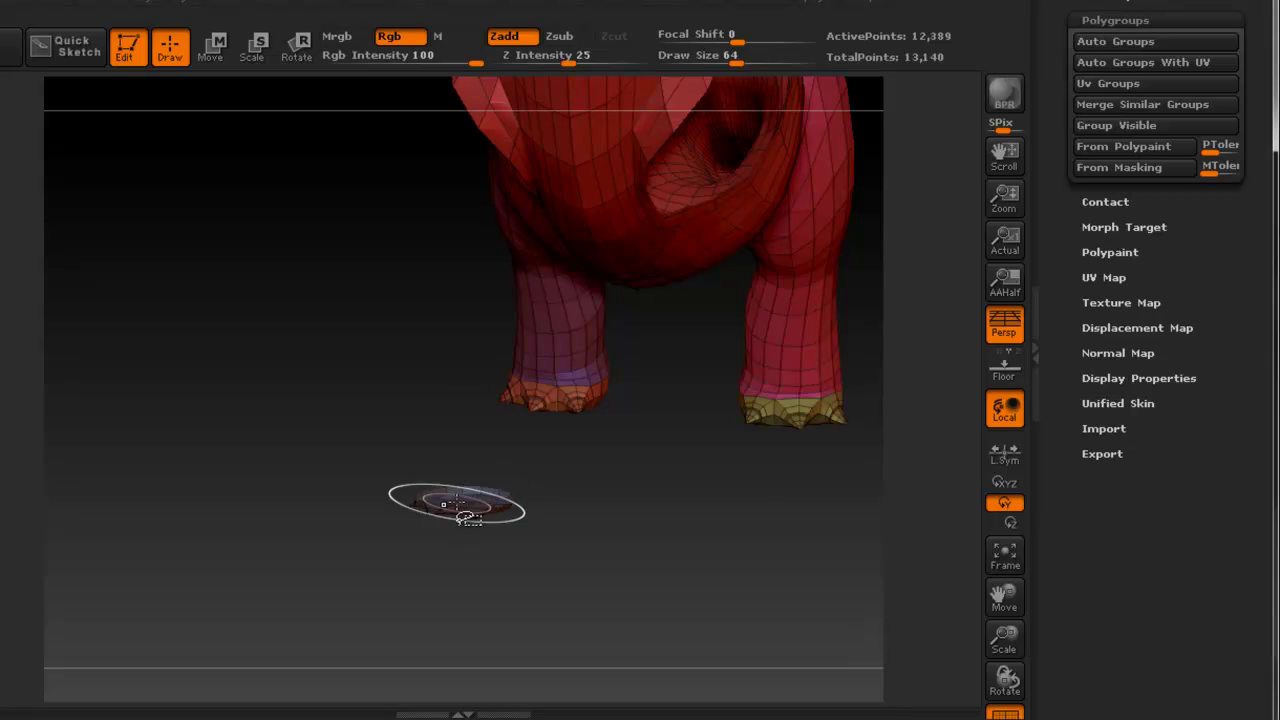
left_click_drag(467, 497, 520, 463)
left_click_drag(580, 420, 425, 405)
left_click_drag(167, 355, 233, 431, "ctrl+shift")
Group the two visible front legs and their feet into one polygroup and show the whole mesh again
right_click_drag(485, 450, 610, 458)
left_click_drag(1225, 297, 1214, 412)
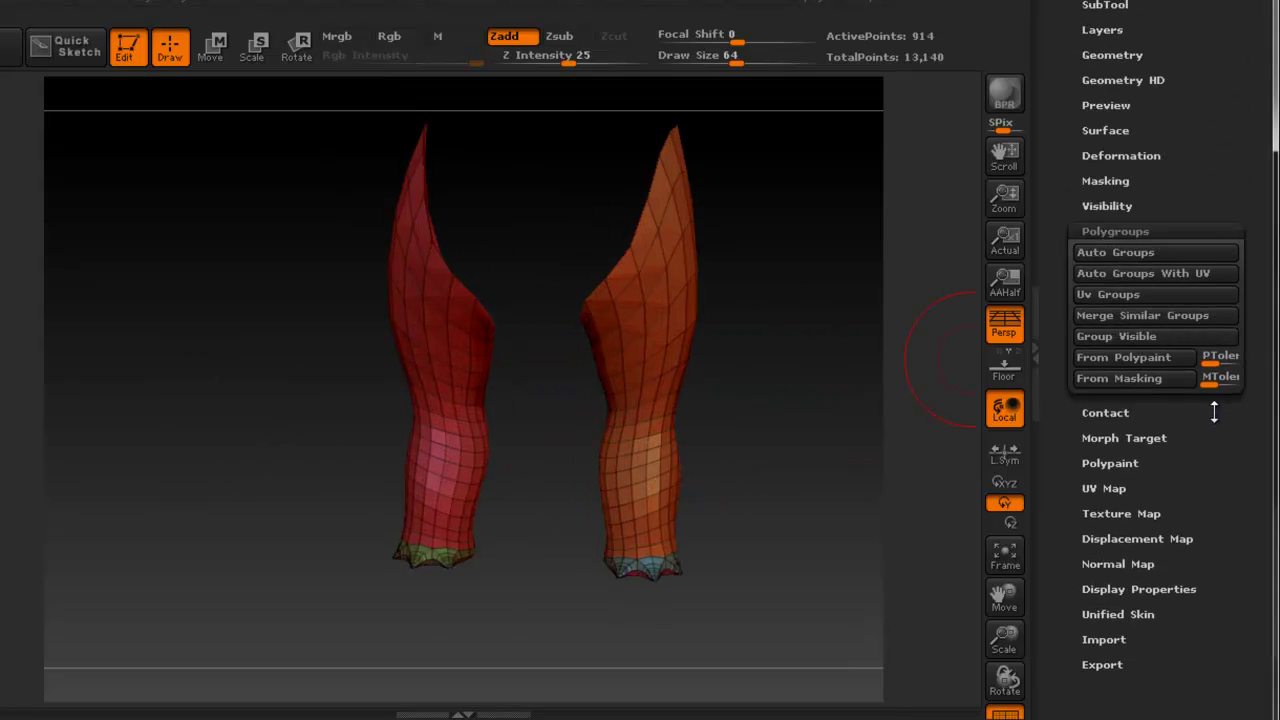
left_click(1126, 334)
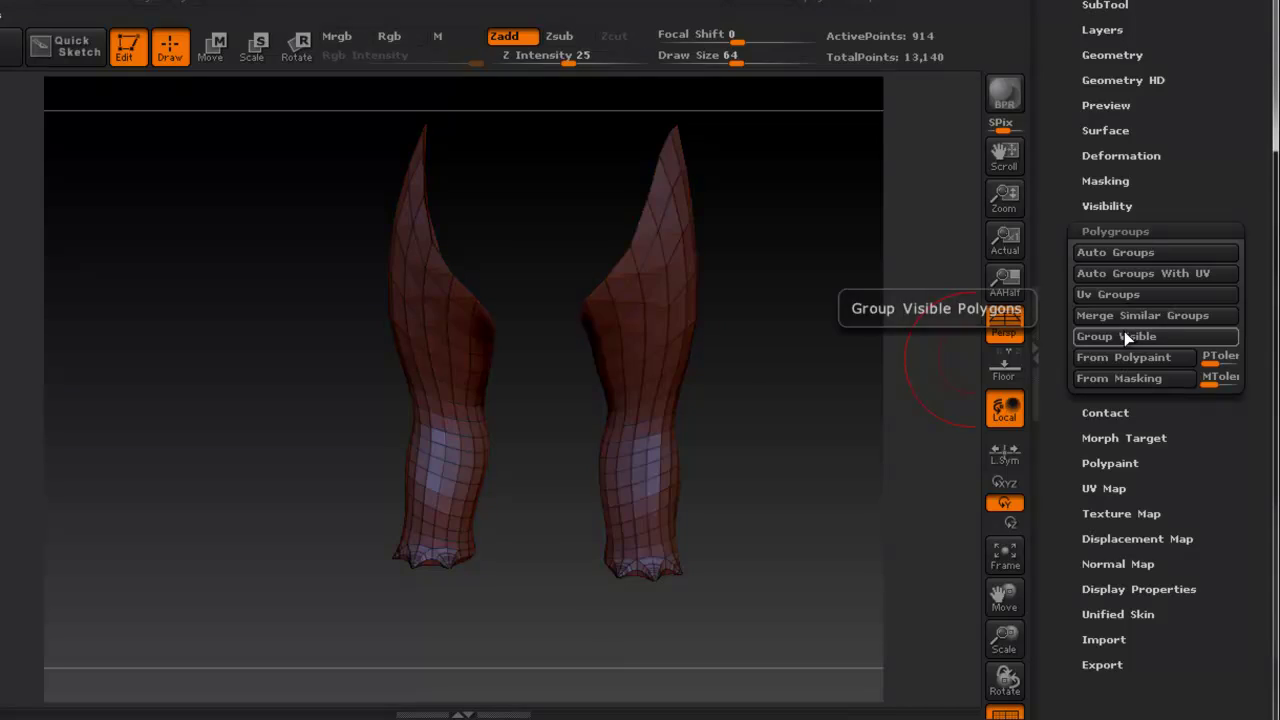
left_click_drag(714, 362, 651, 355)
key("ctrl+shift")
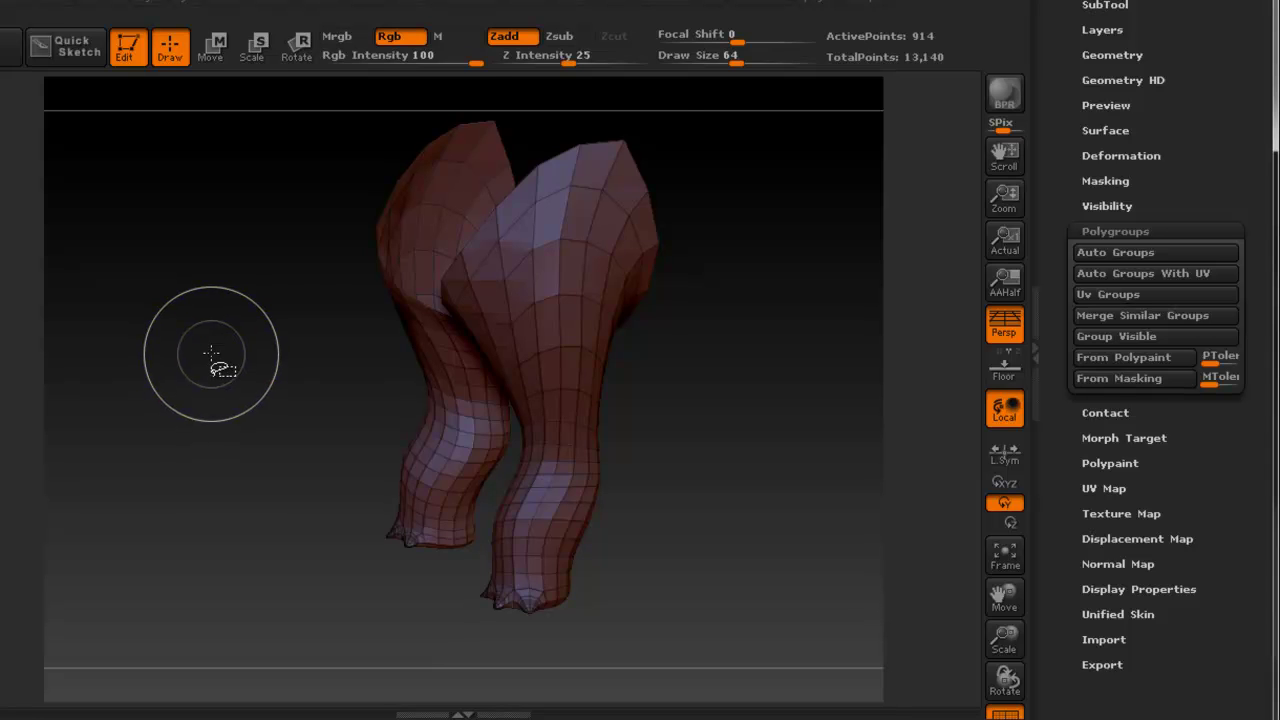
left_click(219, 349, "ctrl+shift")
Hide the near-side hind leg and all of its foot polygroups
right_click_drag(613, 340, 506, 329)
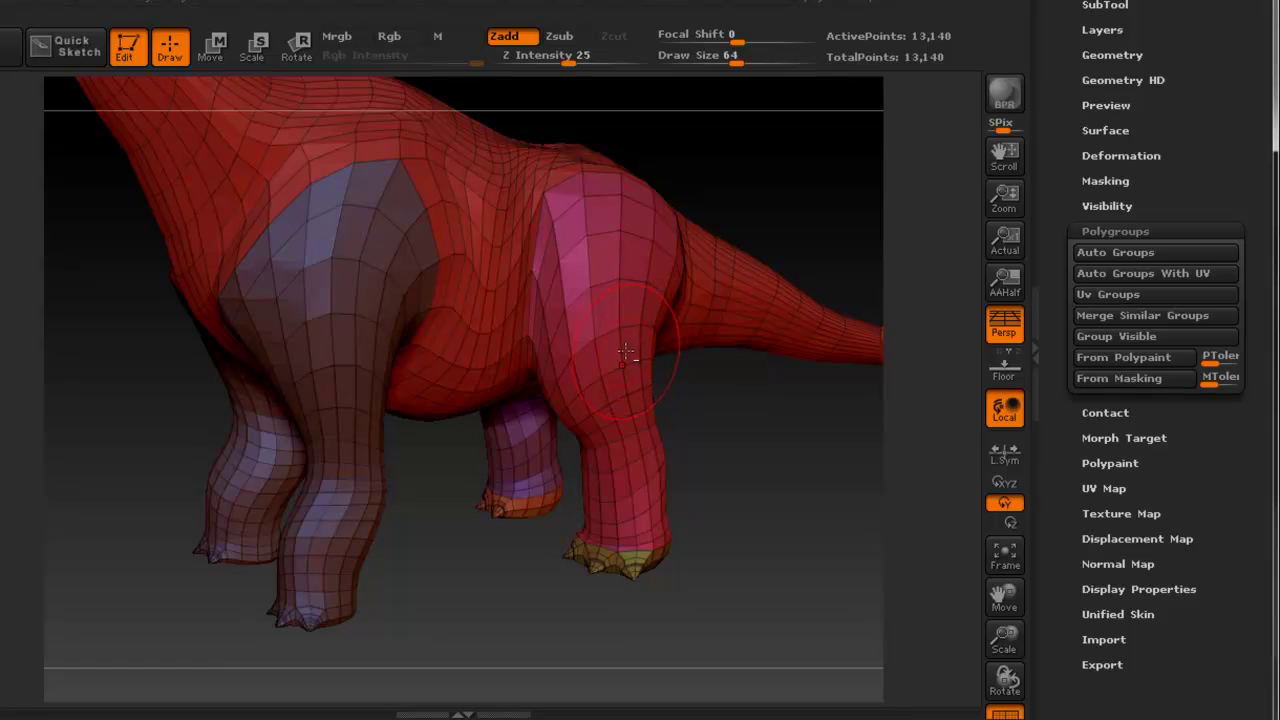
mouse_move(599, 328)
right_mouse_down()
mouse_move(608, 339)
mouse_move(551, 337)
mouse_move(611, 383)
mouse_move(591, 351)
right_mouse_up()
key("ctrl")
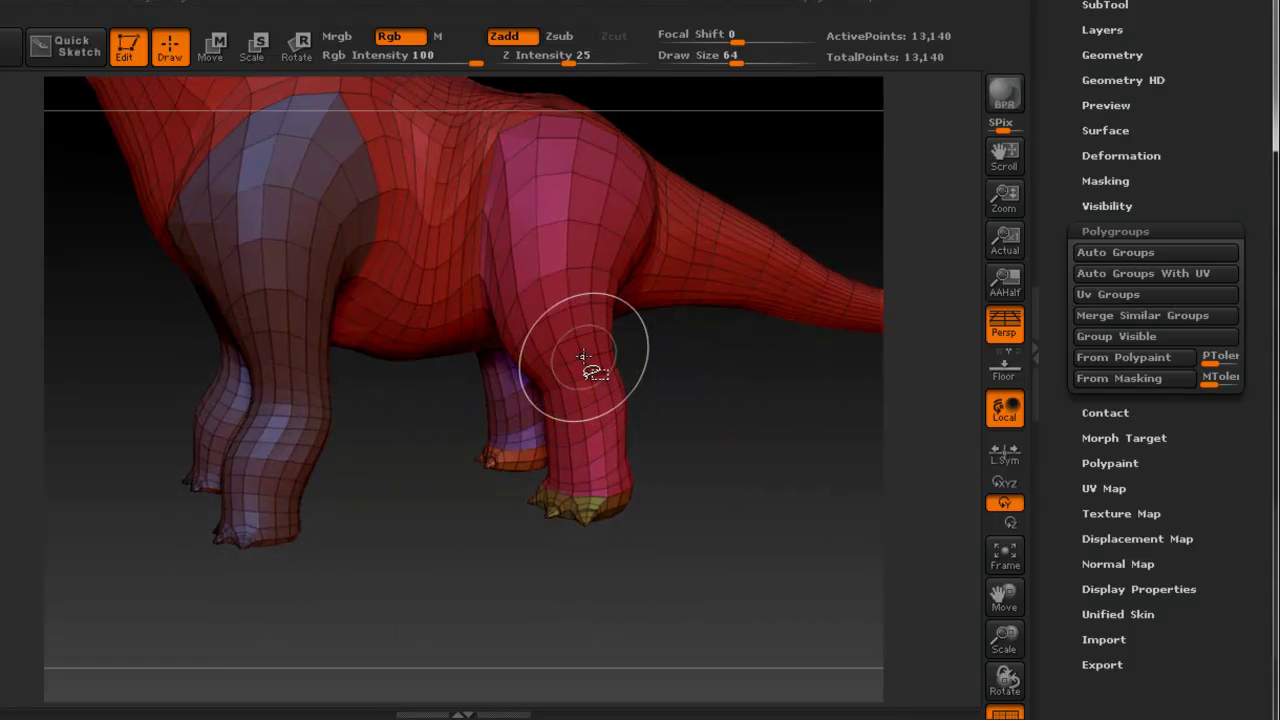
left_click(583, 357, "ctrl+shift")
left_click_drag(763, 309, 773, 316, "ctrl+shift")
left_click(590, 504, "ctrl+shift")
left_click(581, 503, "ctrl+shift")
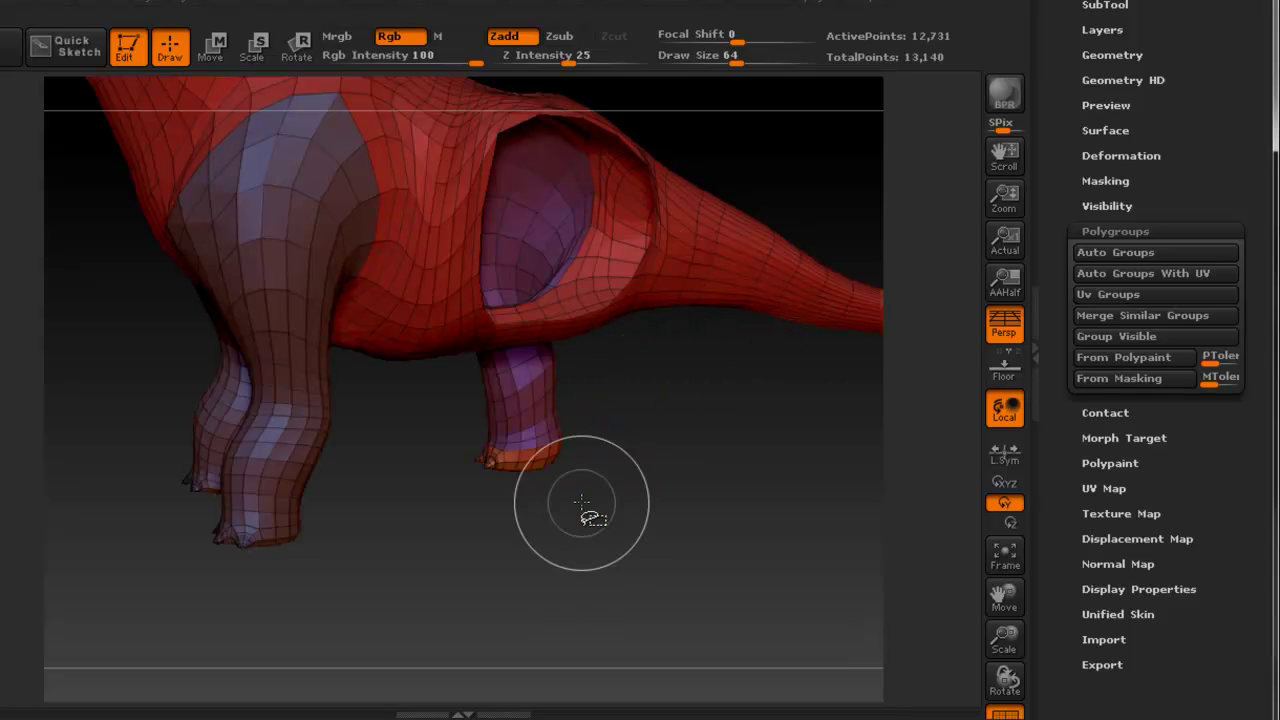
Hide the far-side hind leg together with its orange foot
left_click(516, 461, "ctrl+shift")
left_click(515, 424, "ctrl+alt+shift")
left_click_drag(430, 390, 387, 373)
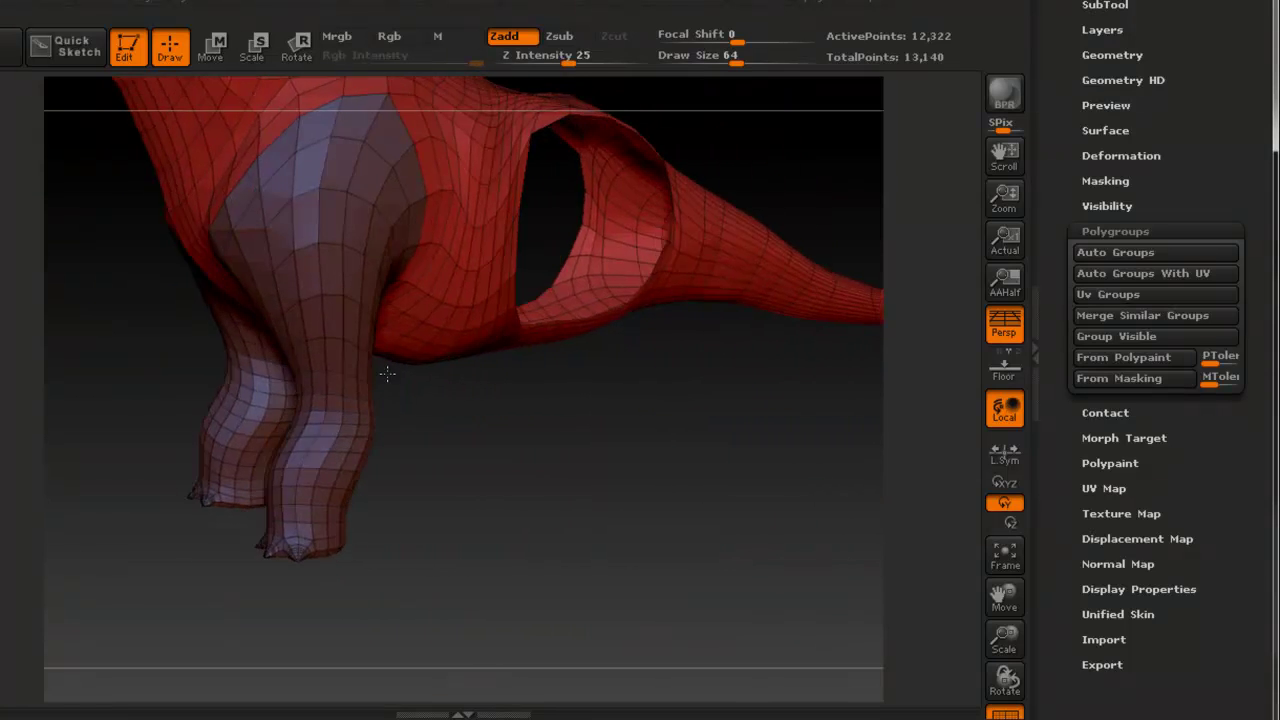
left_click(648, 432, "ctrl+shift")
key("ctrl+z")
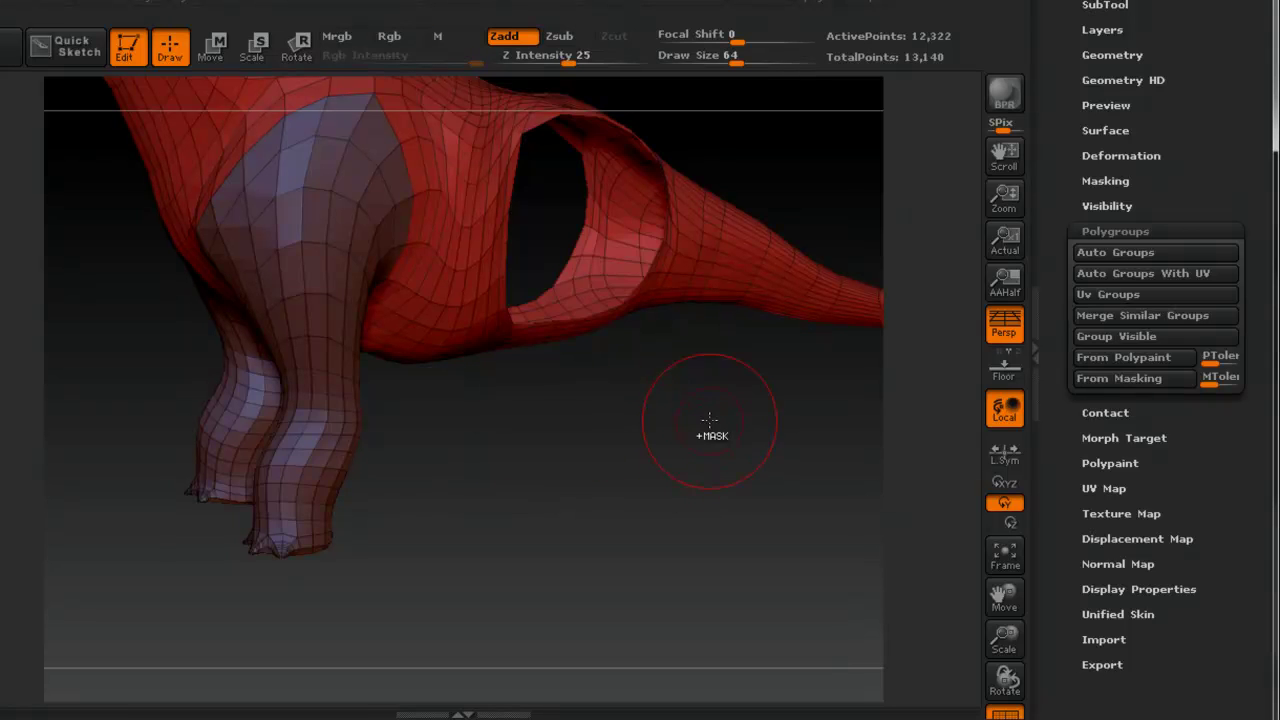
Invert the visibility to isolate both hind legs, group them into one polygroup and show the whole mesh
left_click_drag(737, 360, 831, 449, "ctrl+shift")
right_click_drag(658, 412, 581, 424)
left_click_drag(581, 424, 559, 441, "alt")
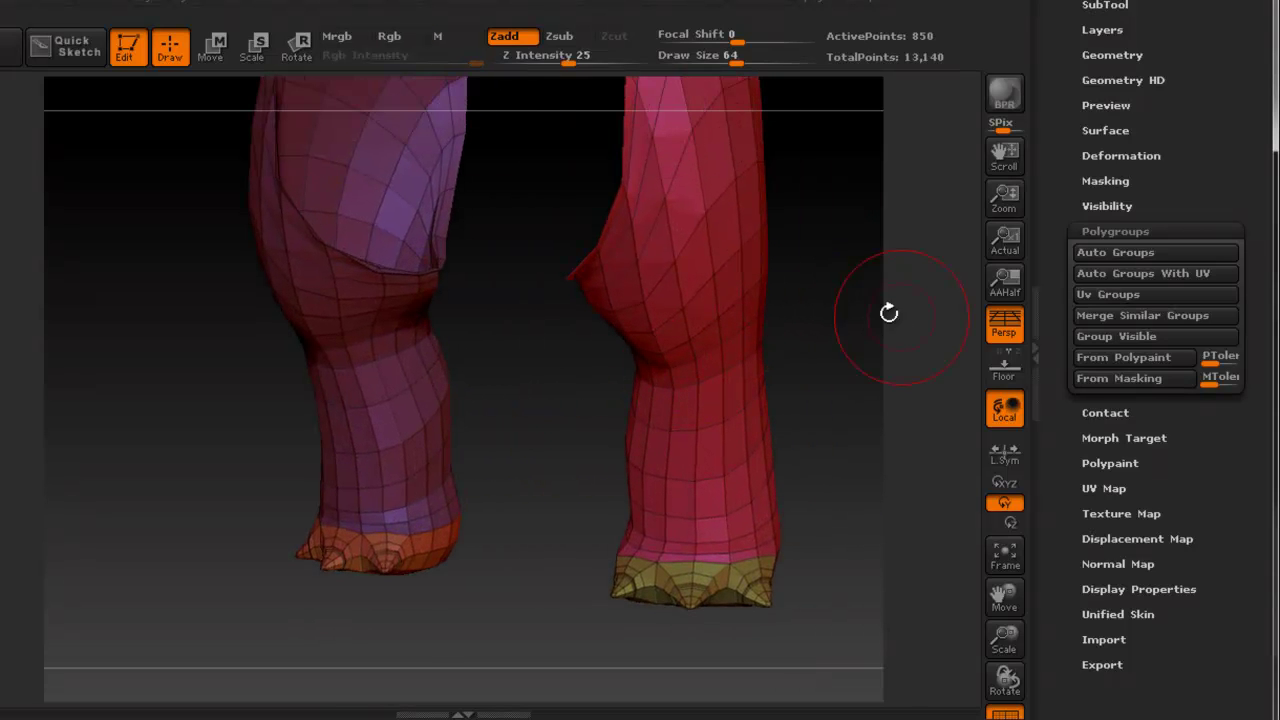
left_click(1121, 341)
right_click_drag(838, 310, 516, 295)
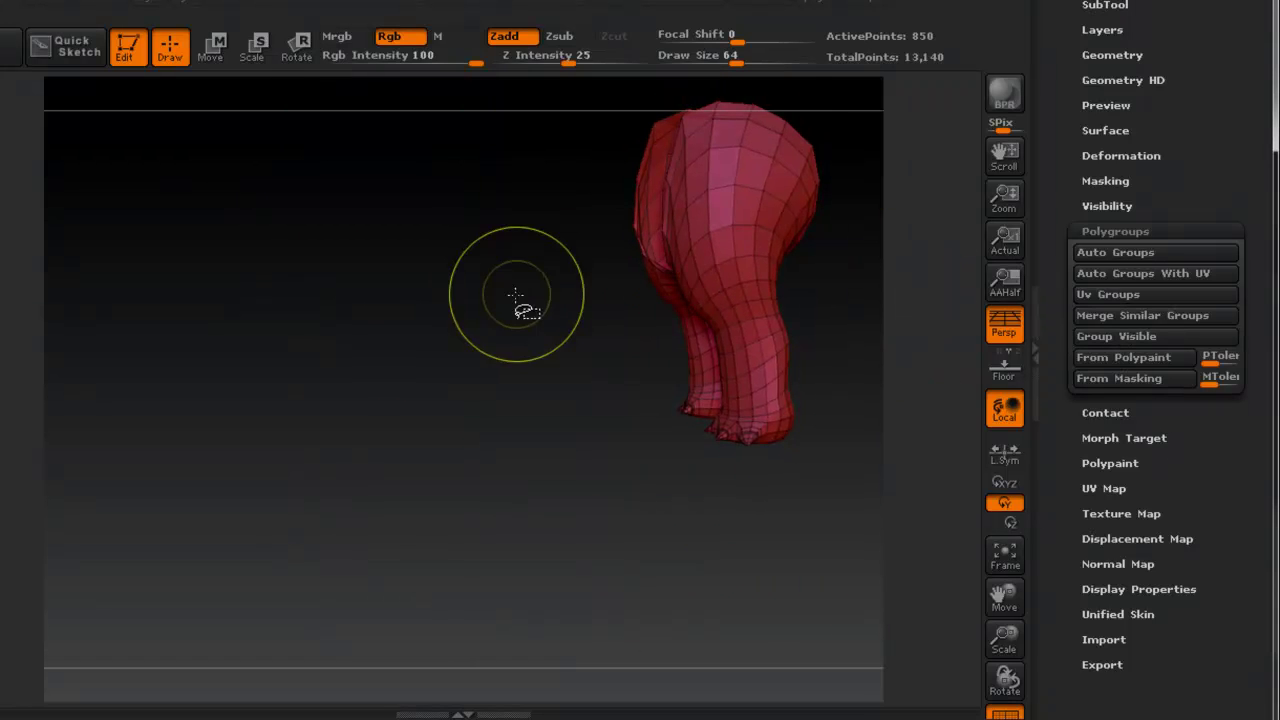
left_click(155, 410, "ctrl+shift")
Isolate the body polygroup, flip the visibility to the legs and back to examine the groups, and show the whole mesh
right_click_drag(507, 291, 453, 424, "alt")
mouse_move(453, 425)
left_mouse_down()
mouse_move(583, 403)
mouse_move(451, 403)
left_mouse_up()
mouse_move(565, 300)
left_mouse_down()
mouse_move(337, 277)
mouse_move(497, 332)
mouse_move(419, 313)
left_mouse_up()
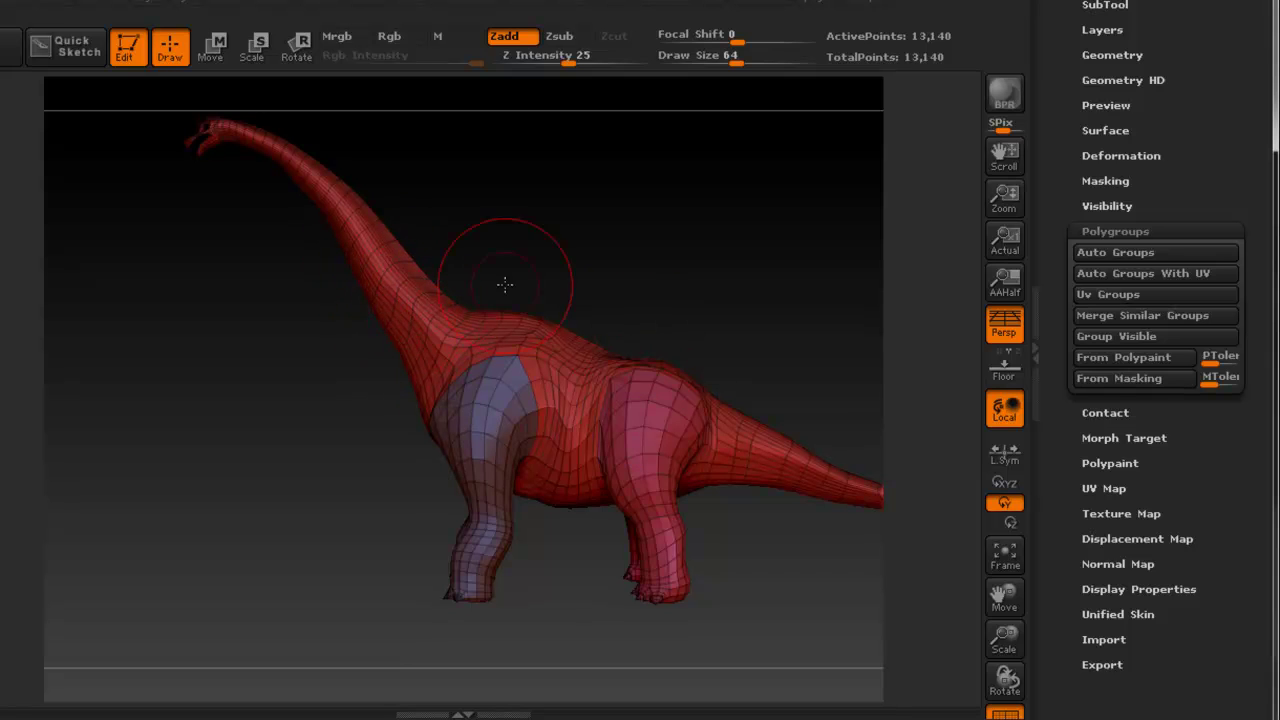
left_click(413, 310, "ctrl+shift")
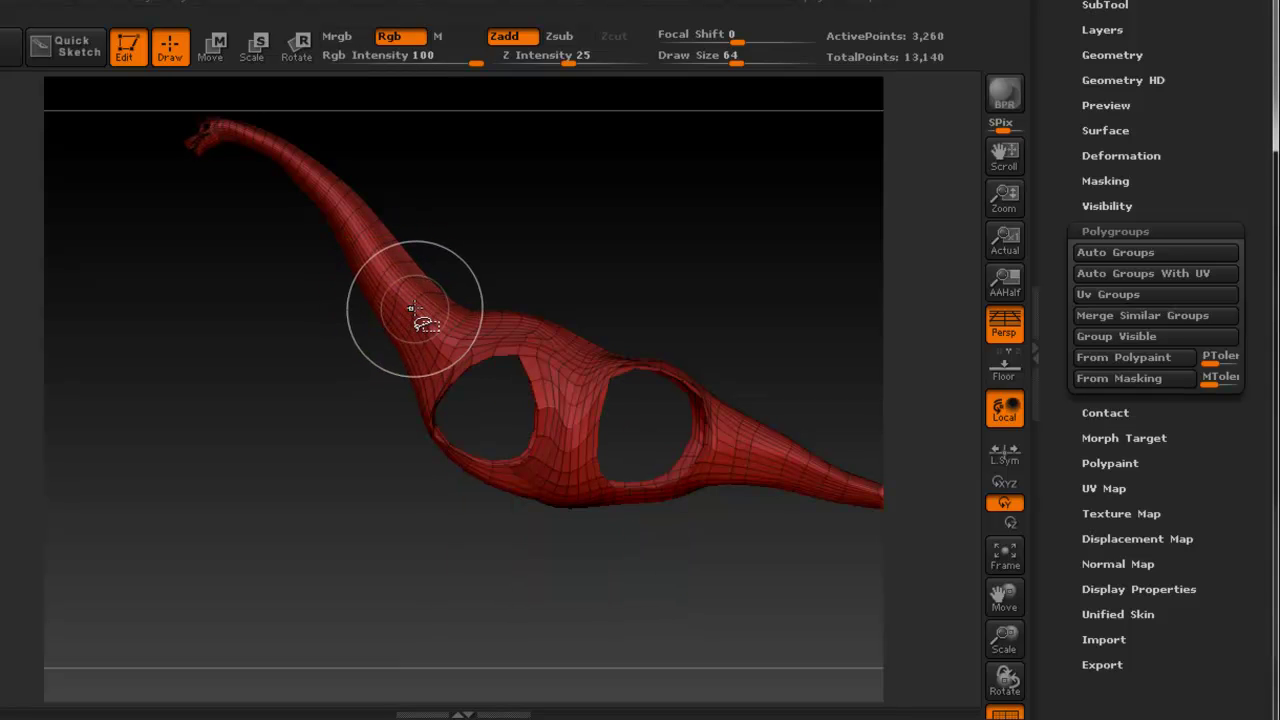
left_click_drag(643, 194, 650, 200, "ctrl+shift")
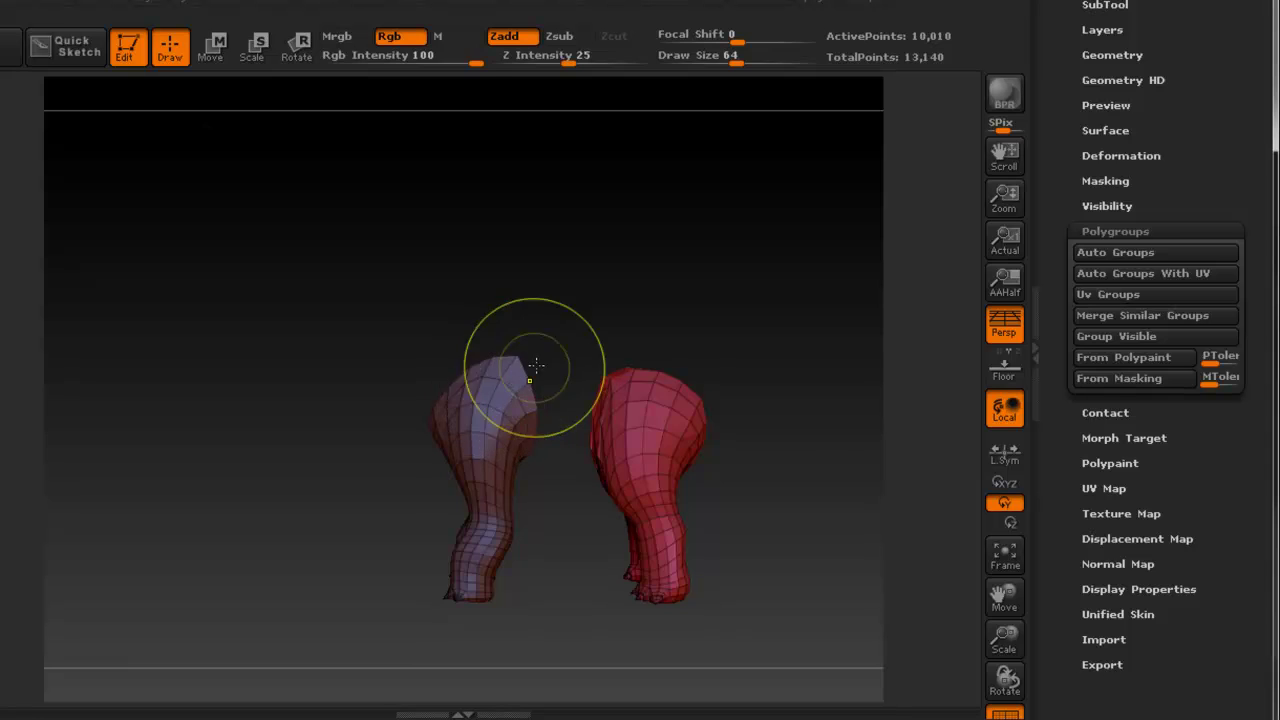
left_click_drag(538, 364, 510, 360, "ctrl+shift")
left_click_drag(376, 340, 458, 317)
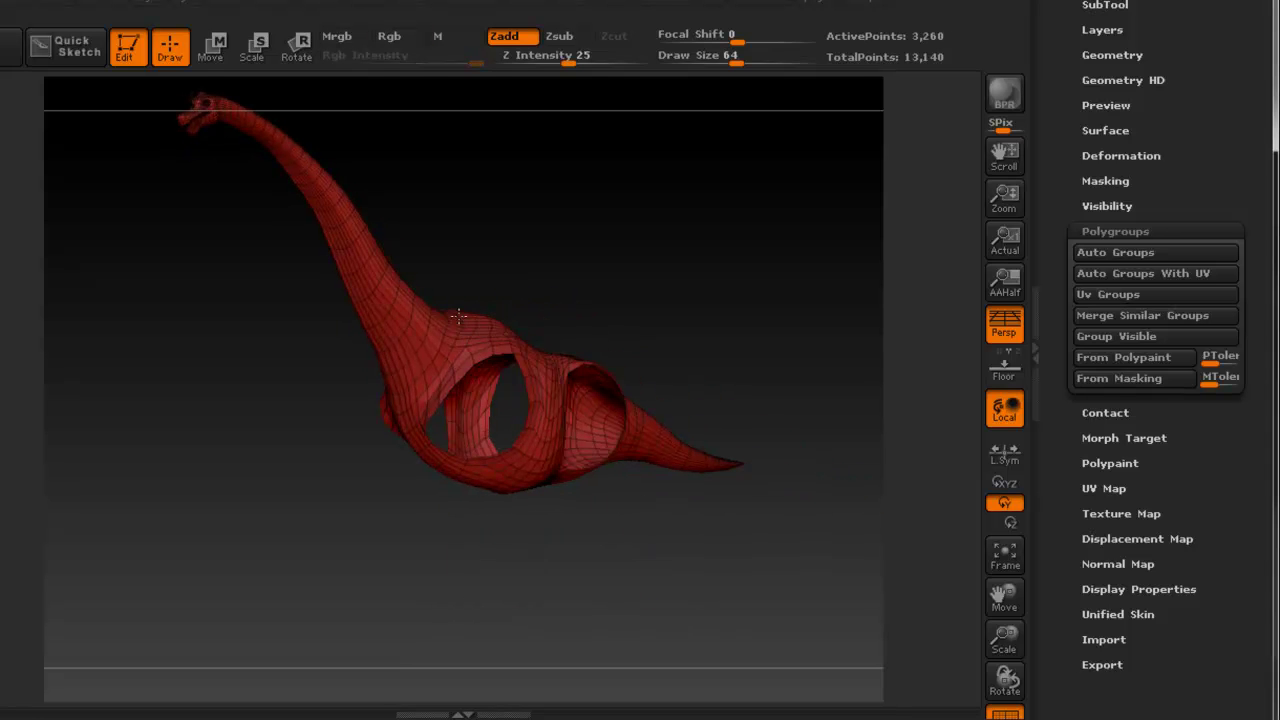
mouse_move(477, 273)
right_mouse_down("alt")
mouse_move(517, 357)
mouse_move(400, 231)
mouse_move(484, 254)
right_mouse_up("alt")
left_click_drag(484, 254, 520, 291)
left_click(320, 363, "ctrl+shift")
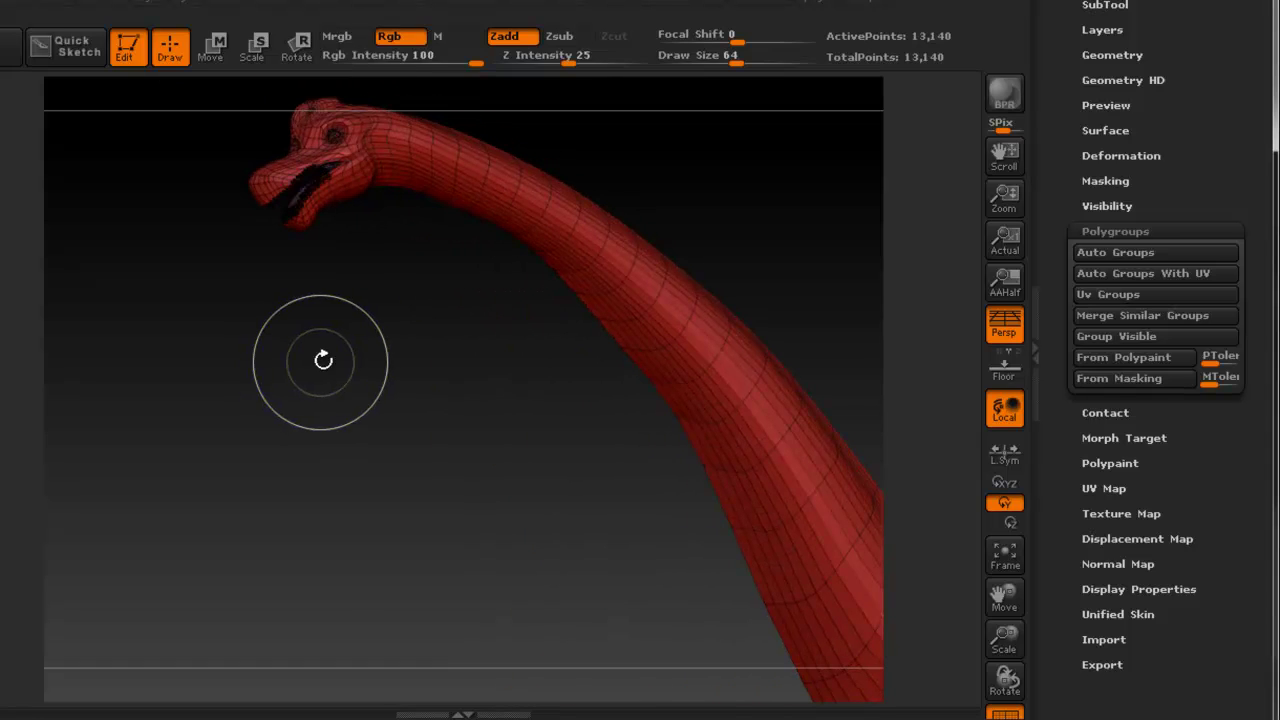
Isolate the front-leg polygroup, invert the visibility, and hide the hind legs as well
right_click_drag(810, 435, 549, 306, "alt")
left_click(620, 515, "ctrl+shift")
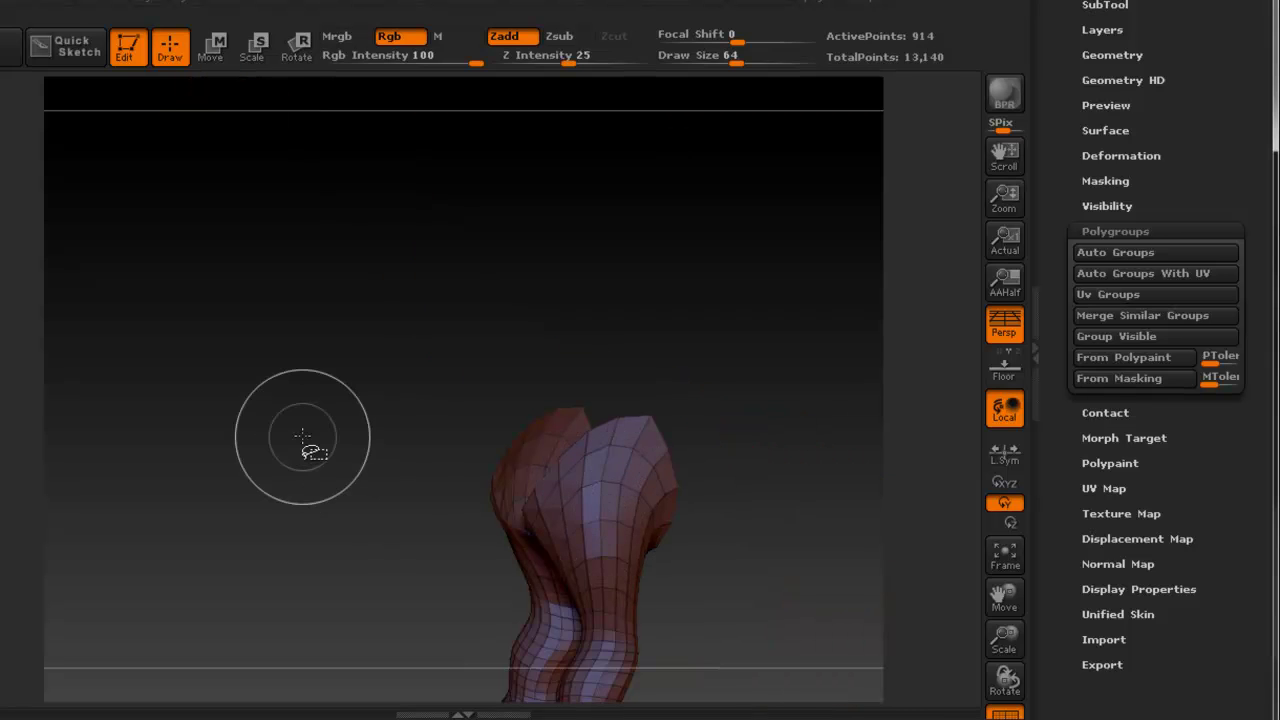
left_click_drag(300, 443, 400, 471, "ctrl+shift")
right_click_drag(498, 350, 717, 508, "alt")
left_click(628, 444, "ctrl+shift")
Hide the eyes, the body skin and the inner mouth so that only the dinosaur's teeth are left visible
right_click_drag(367, 261, 534, 337, "alt")
mouse_move(430, 310)
right_mouse_down("alt")
mouse_move(540, 312)
mouse_move(866, 400)
right_mouse_up("alt")
right_click_drag(541, 316, 509, 266, "alt")
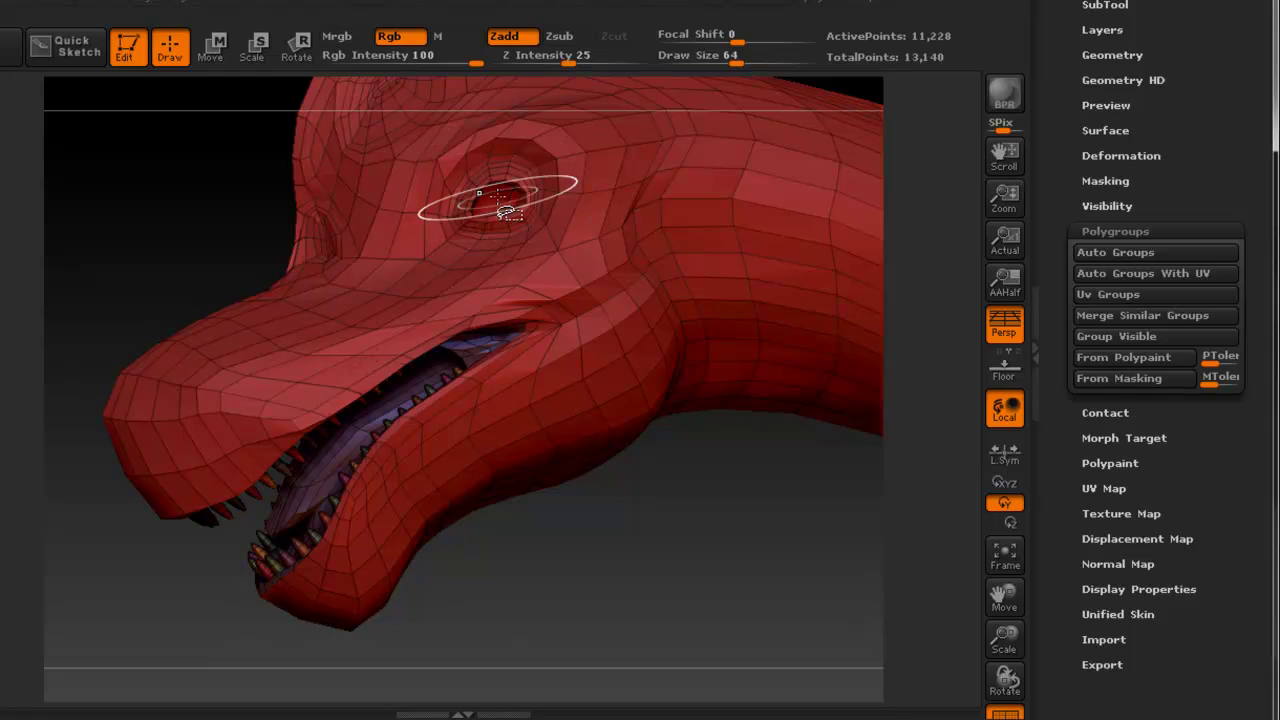
left_click(671, 214, "ctrl+alt+shift")
right_click_drag(568, 262, 643, 398)
mouse_move(643, 397)
left_mouse_down()
mouse_move(577, 380)
mouse_move(434, 403)
left_mouse_up()
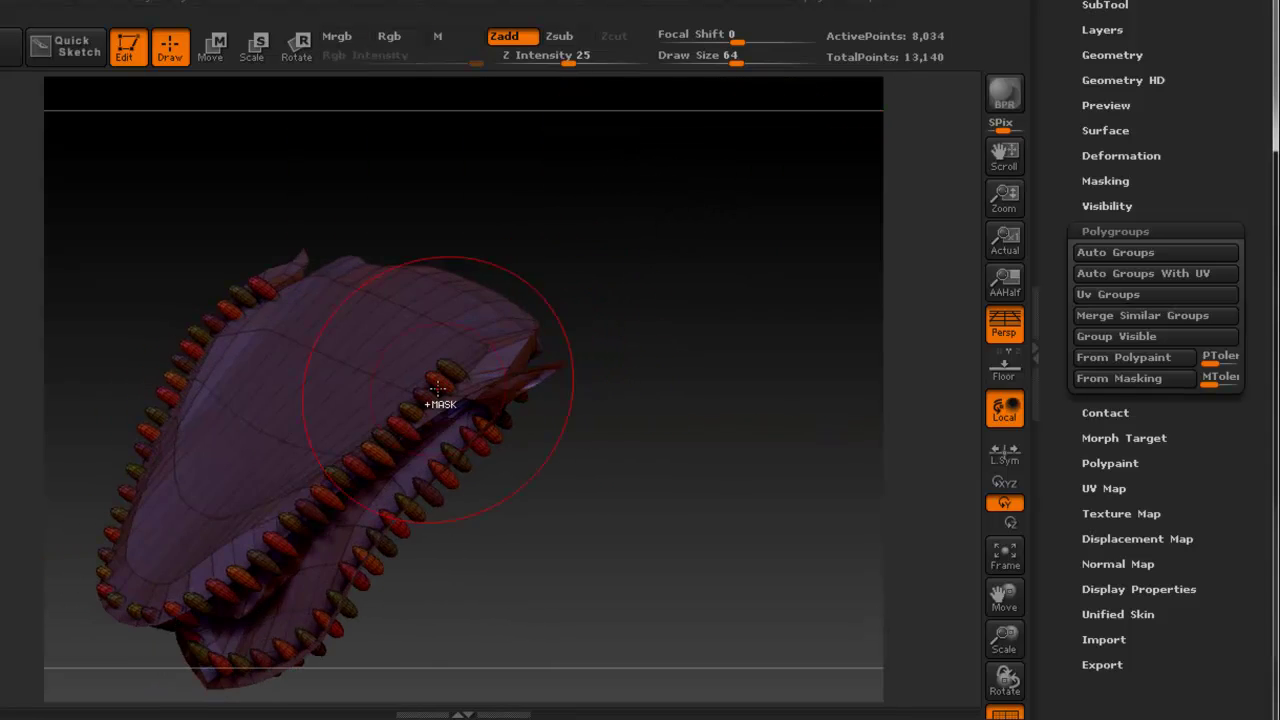
left_click(374, 323, "ctrl+shift")
left_click_drag(526, 374, 650, 322, "alt")
mouse_move(590, 245)
left_mouse_down()
mouse_move(640, 274)
mouse_move(703, 266)
mouse_move(500, 294)
mouse_move(623, 309)
mouse_move(556, 328)
left_mouse_up()
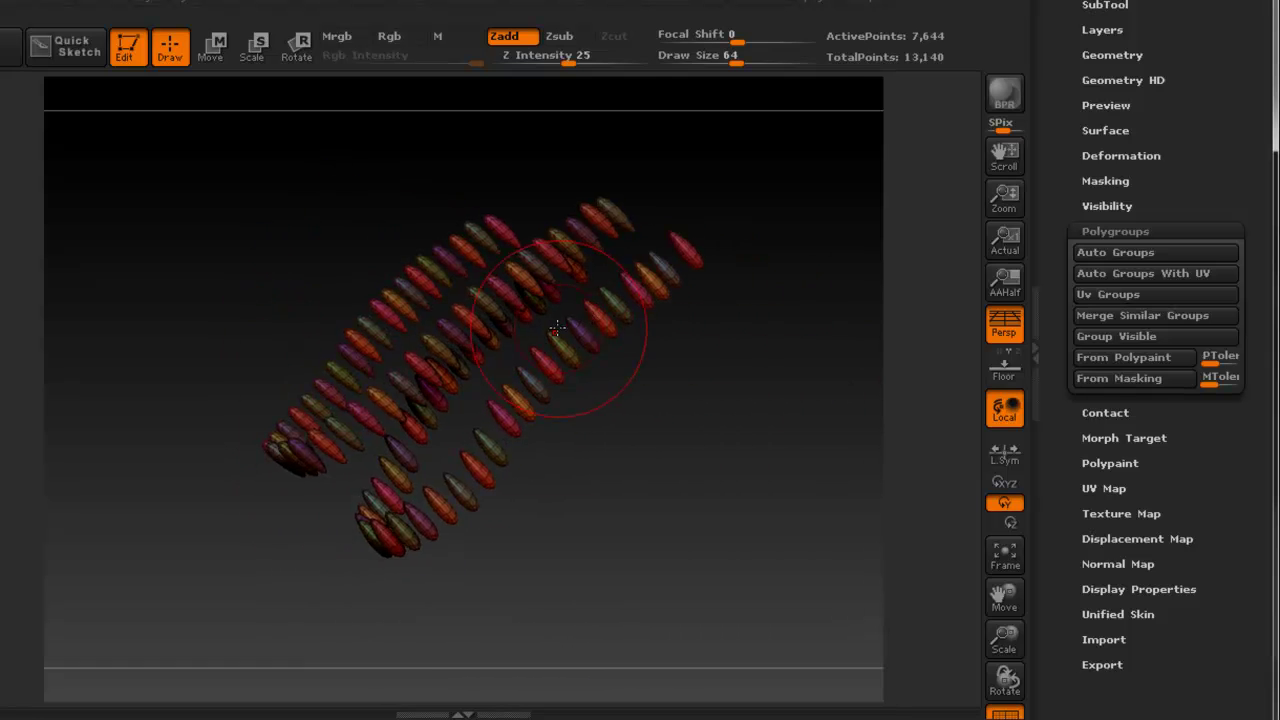
Group all the visible teeth into one polygroup and bring the rest of the dinosaur mesh back into view
left_click(1135, 336)
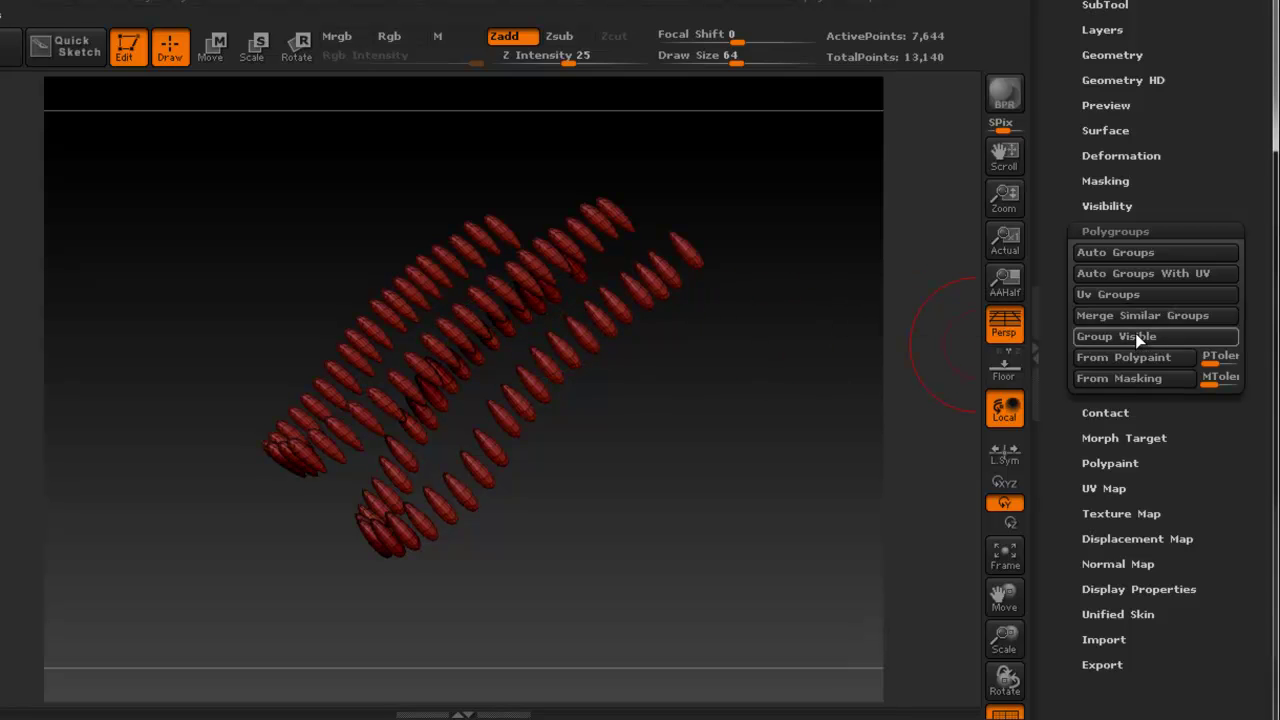
left_click_drag(663, 351, 684, 384)
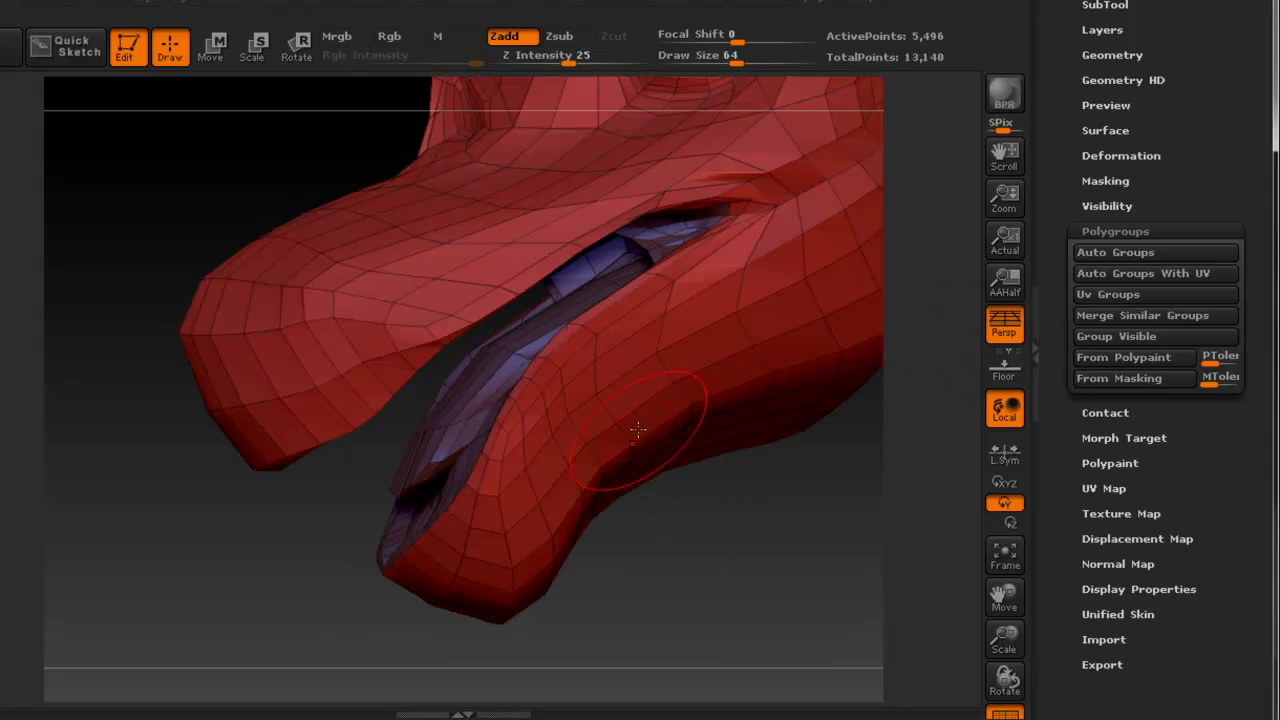
left_click(133, 492, "ctrl+shift")
Examine the polygroups on the head, mouth and whole dinosaur from several angles
mouse_move(584, 404)
right_mouse_down("alt")
mouse_move(442, 510)
mouse_move(589, 400)
right_mouse_up("alt")
right_click_drag(690, 423, 450, 408, "ctrl")
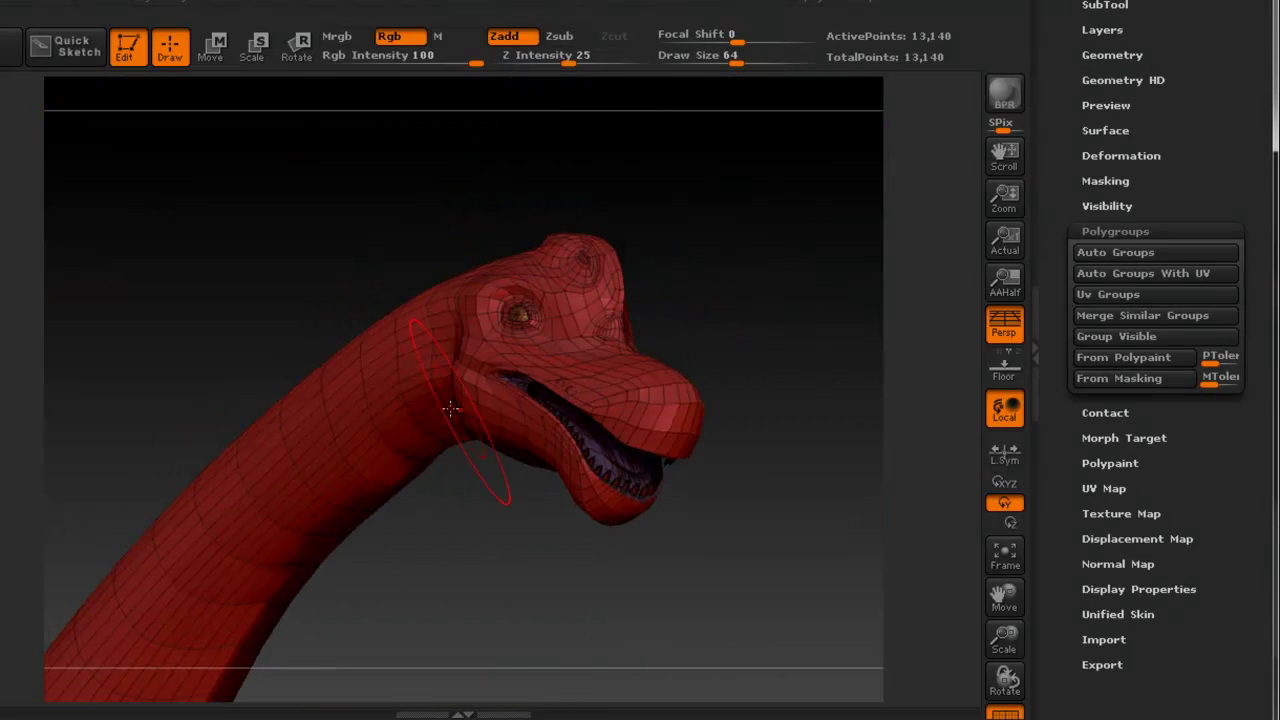
left_click_drag(655, 458, 547, 336)
mouse_move(649, 359)
left_mouse_down()
mouse_move(600, 380)
mouse_move(483, 375)
mouse_move(674, 354)
left_mouse_up()
right_click_drag(674, 354, 587, 373)
left_click_drag(587, 372, 547, 384)
left_click_drag(688, 519, 795, 622)
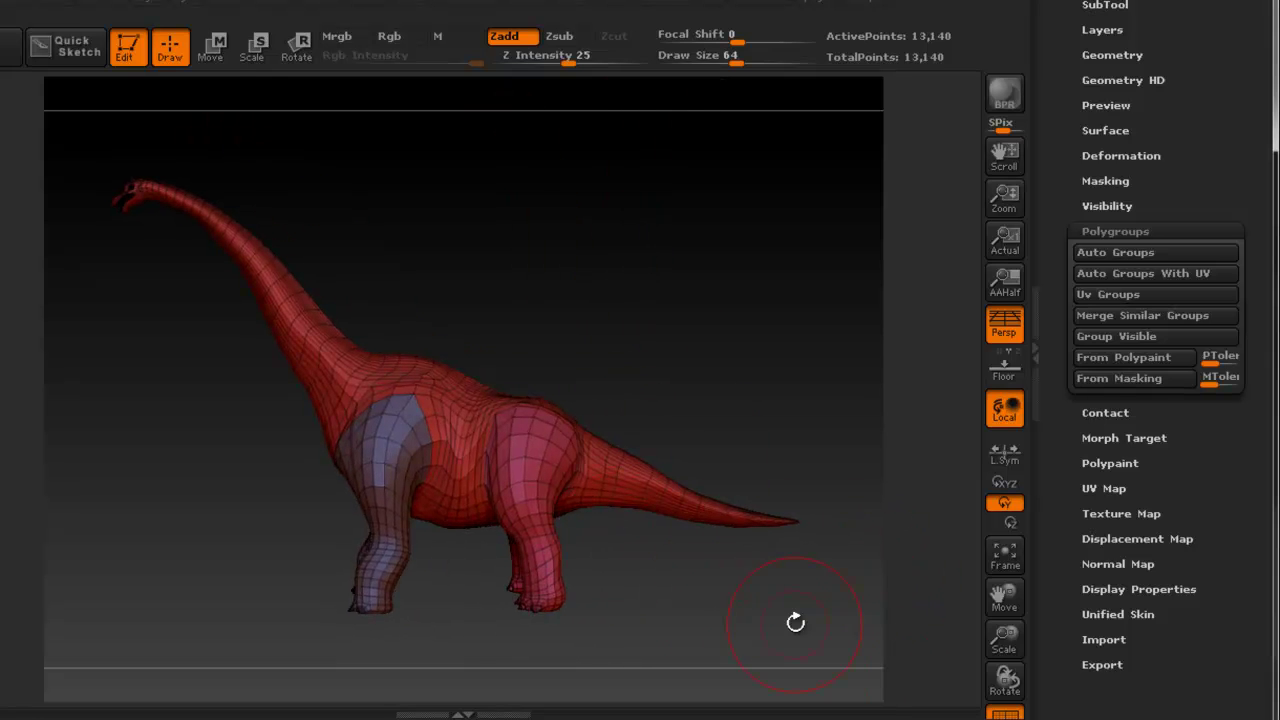
Hide the polyframe and view the dinosaur as a plain shaded mesh
left_click(1005, 712)
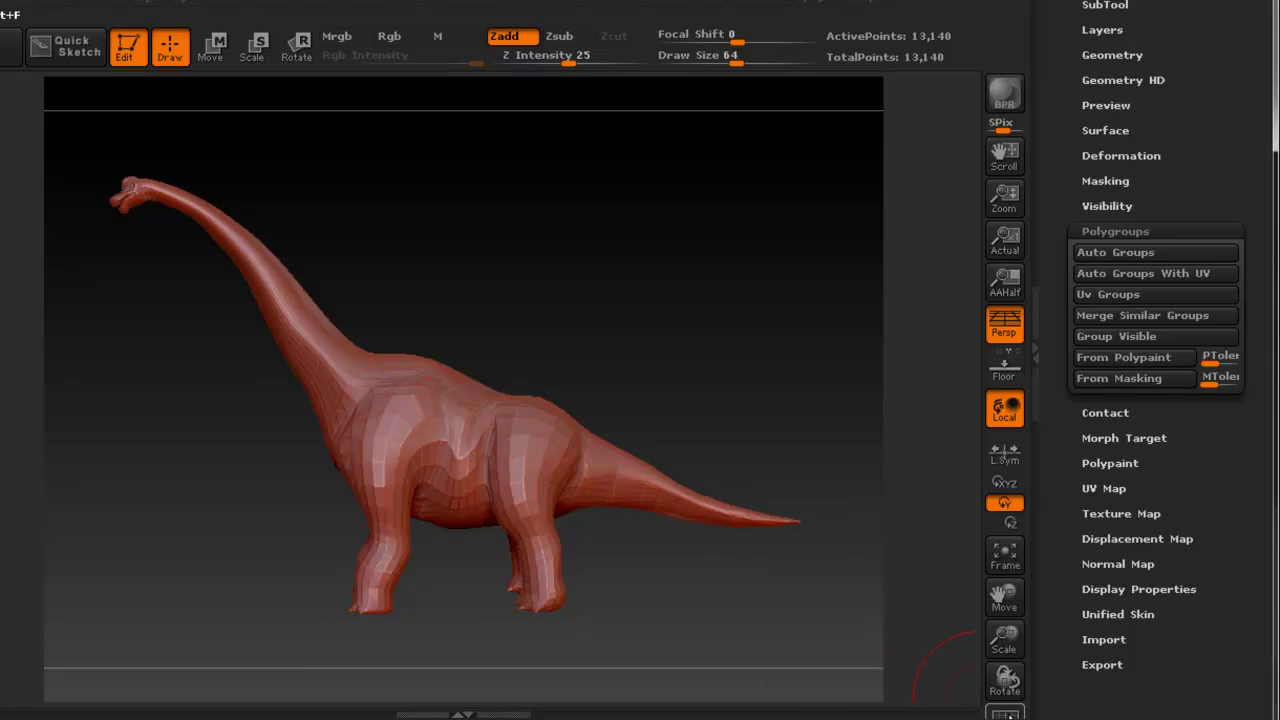
right_click_drag(413, 455, 553, 488, "alt")
right_click_drag(509, 438, 558, 448)
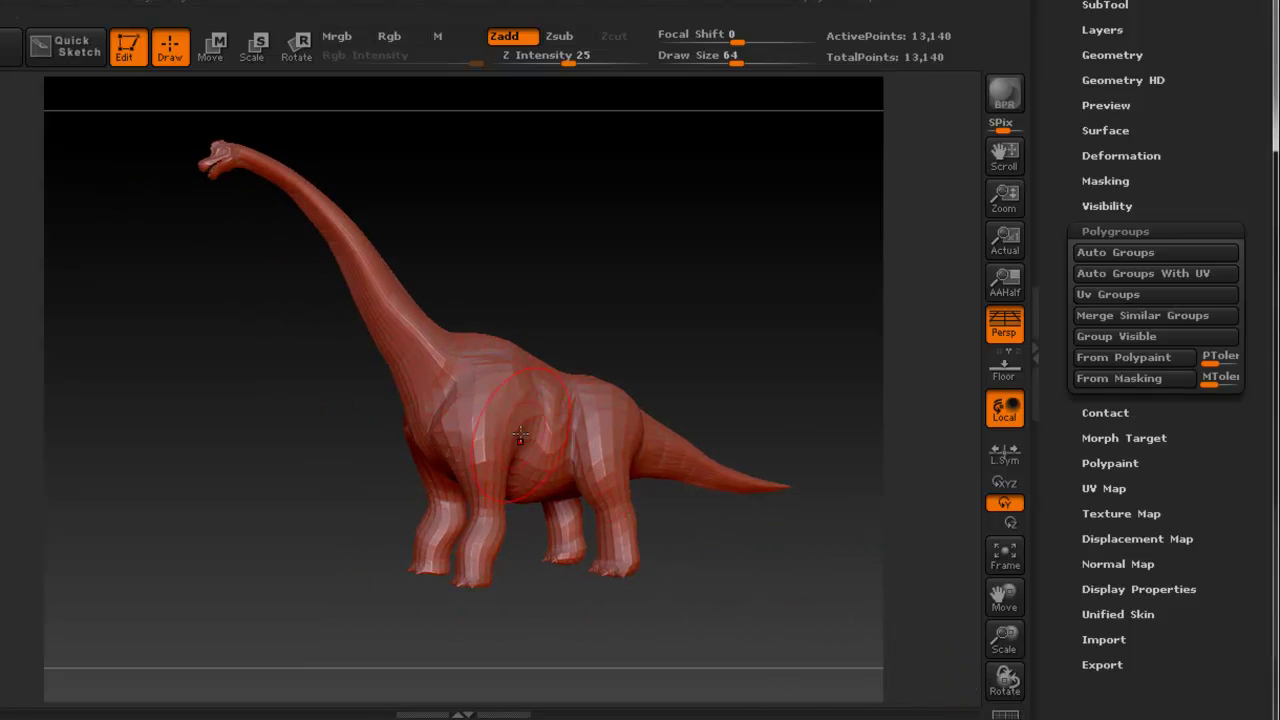
Isolate the front-leg polygroup with the polyframe hidden, show the whole mesh again and examine the dinosaur
key("r")
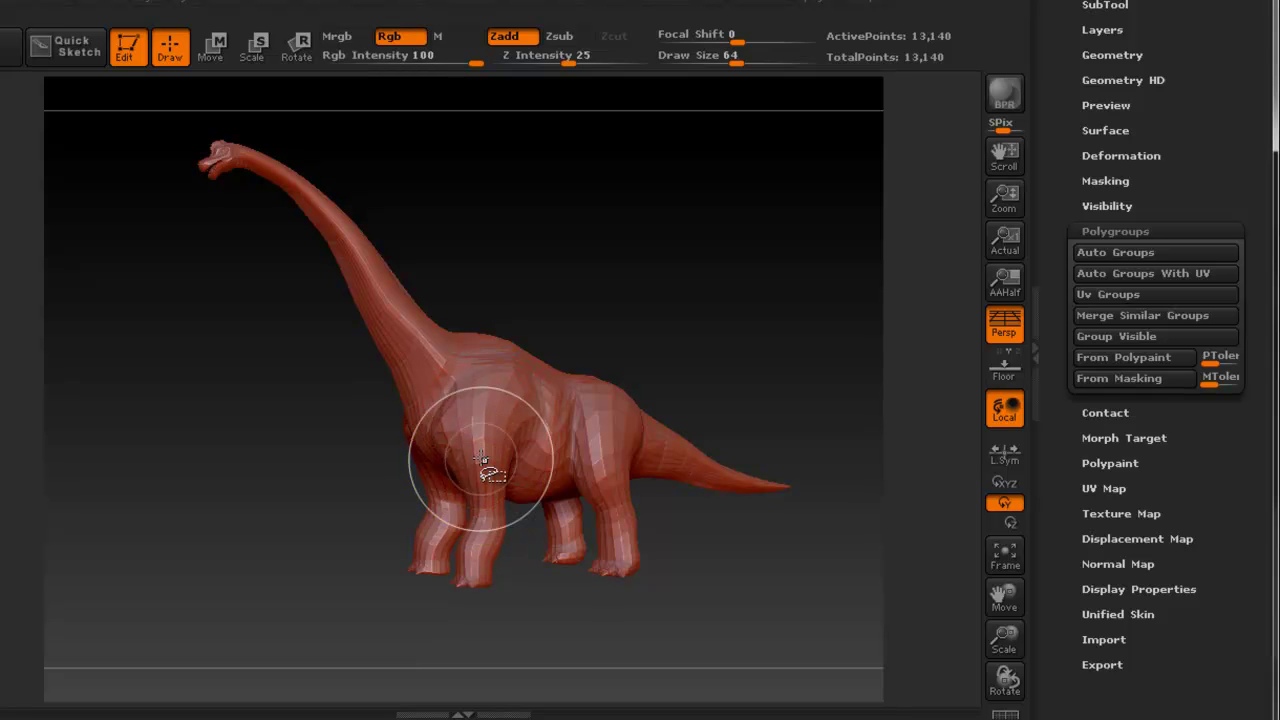
left_click(482, 462, "ctrl+shift")
mouse_move(586, 449)
left_mouse_down()
mouse_move(723, 463)
mouse_move(576, 449)
left_mouse_up()
left_click(291, 474, "ctrl+shift")
left_click_drag(291, 474, 506, 407)
left_click_drag(527, 339, 453, 393)
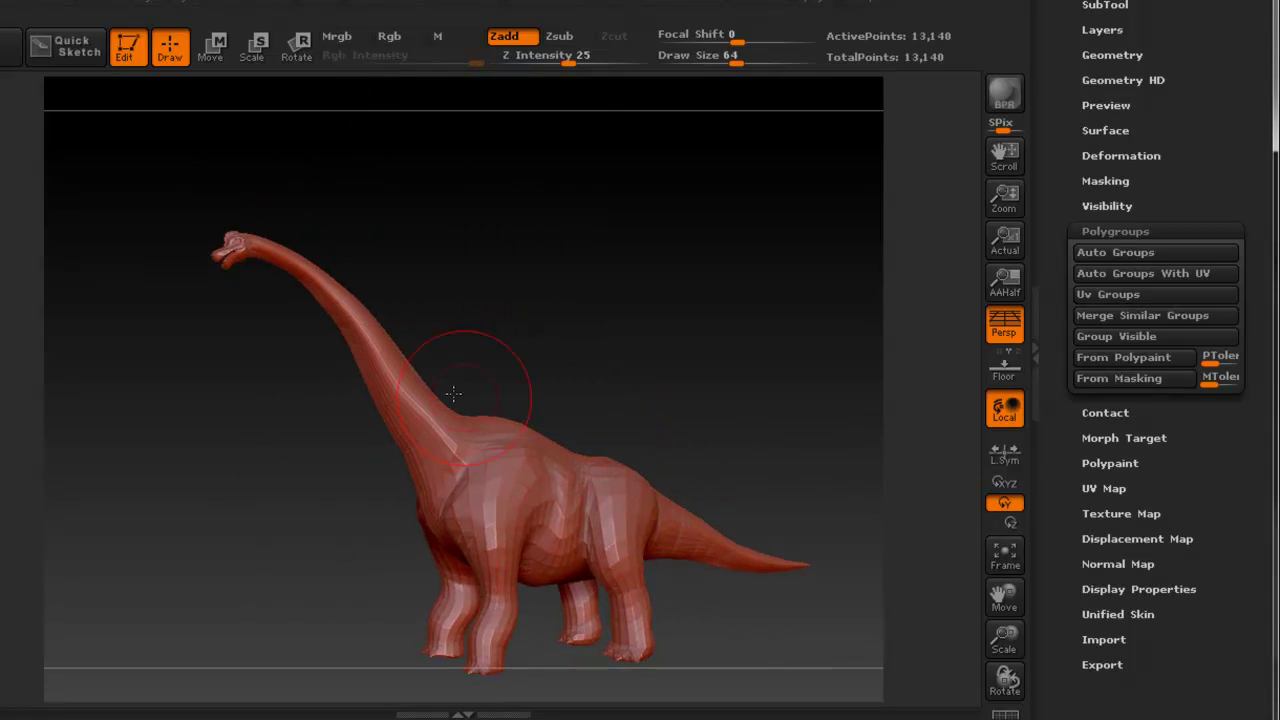
left_click_drag(531, 410, 519, 353, "alt")
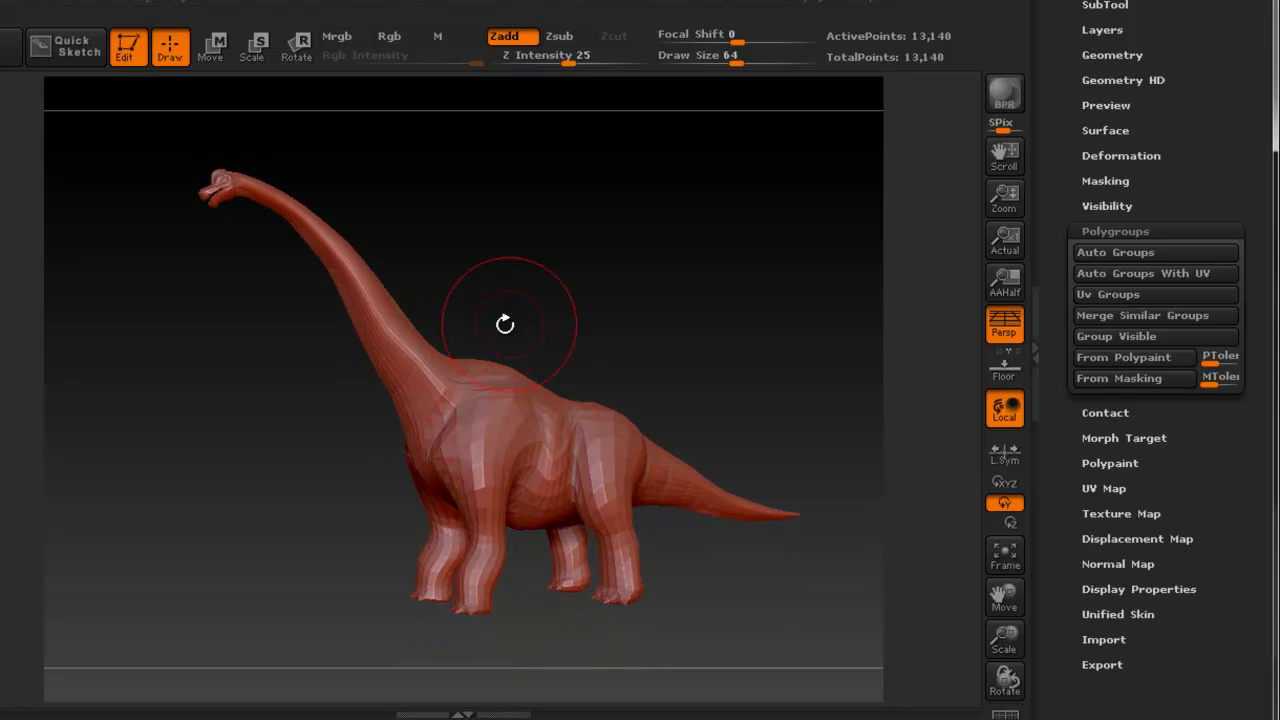
Collapse the polygroup settings and locate the tool's Save As command and the document options
left_click(1136, 233)
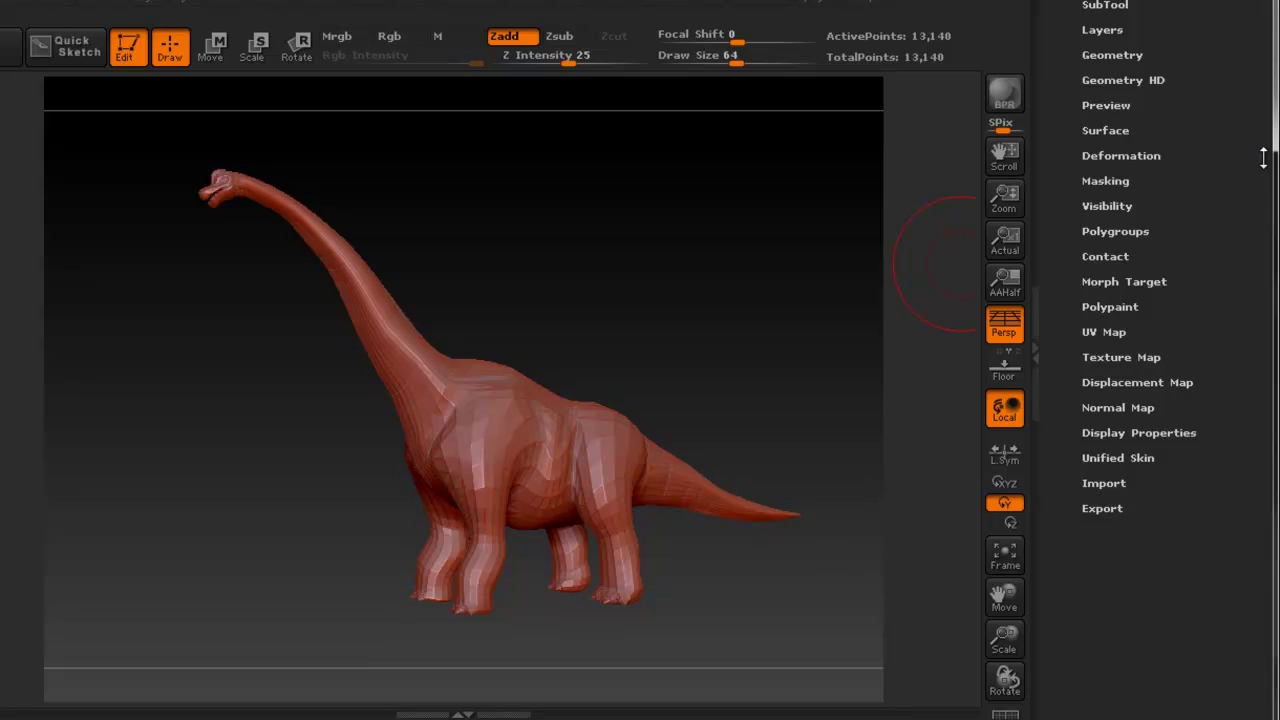
left_click_drag(1263, 158, 1241, 297)
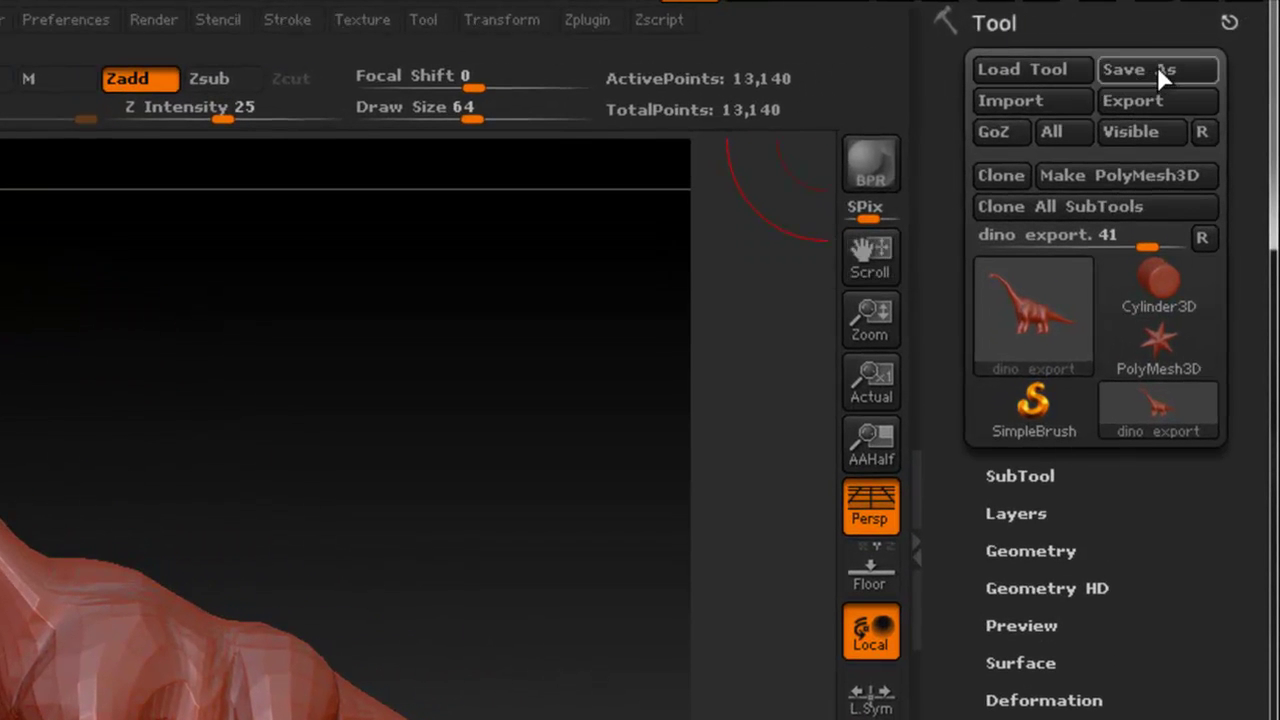
mouse_move(1016, 330)
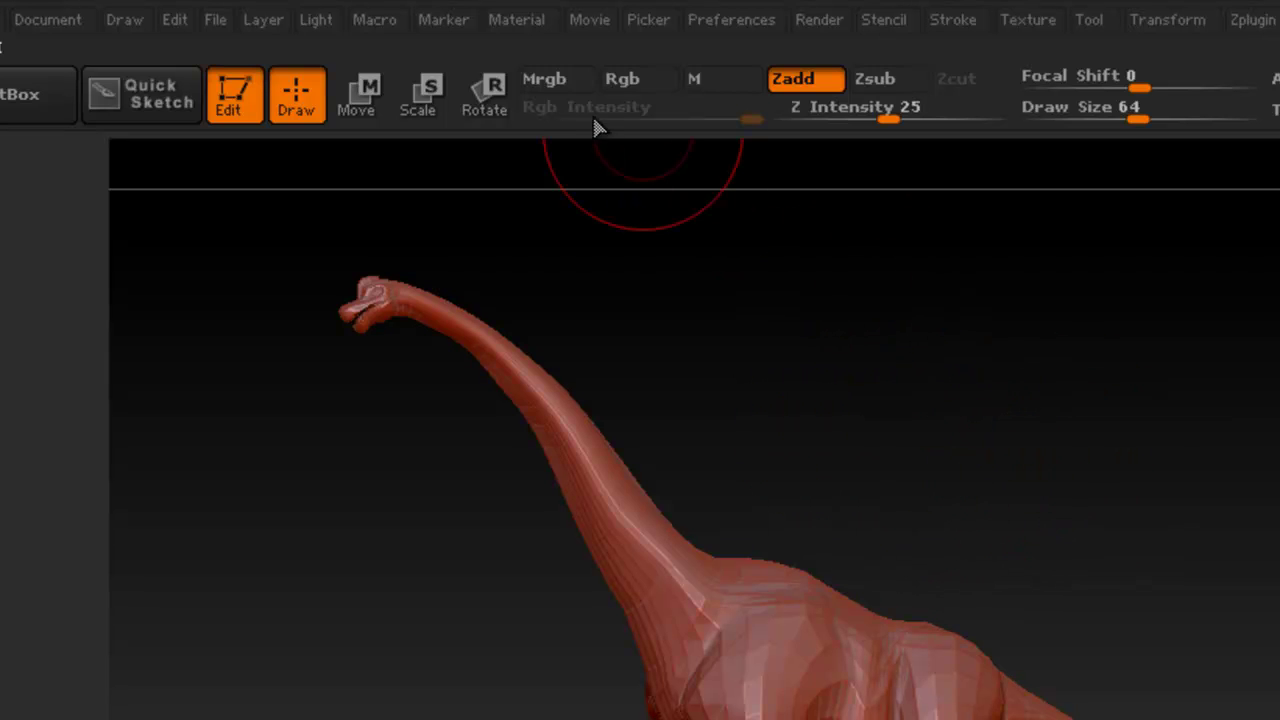
left_click(51, 28)
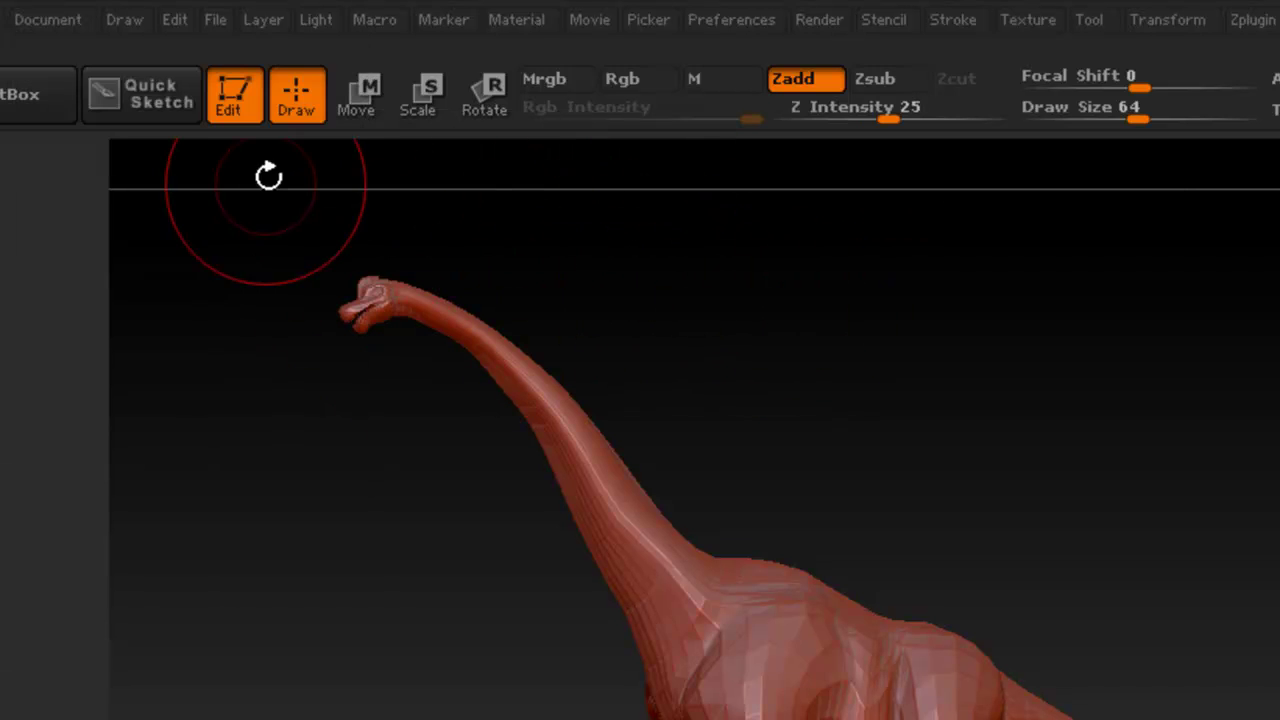
Save the dinosaur scene as a ZBrush Project (*.zpr) file named dino
left_click(216, 22)
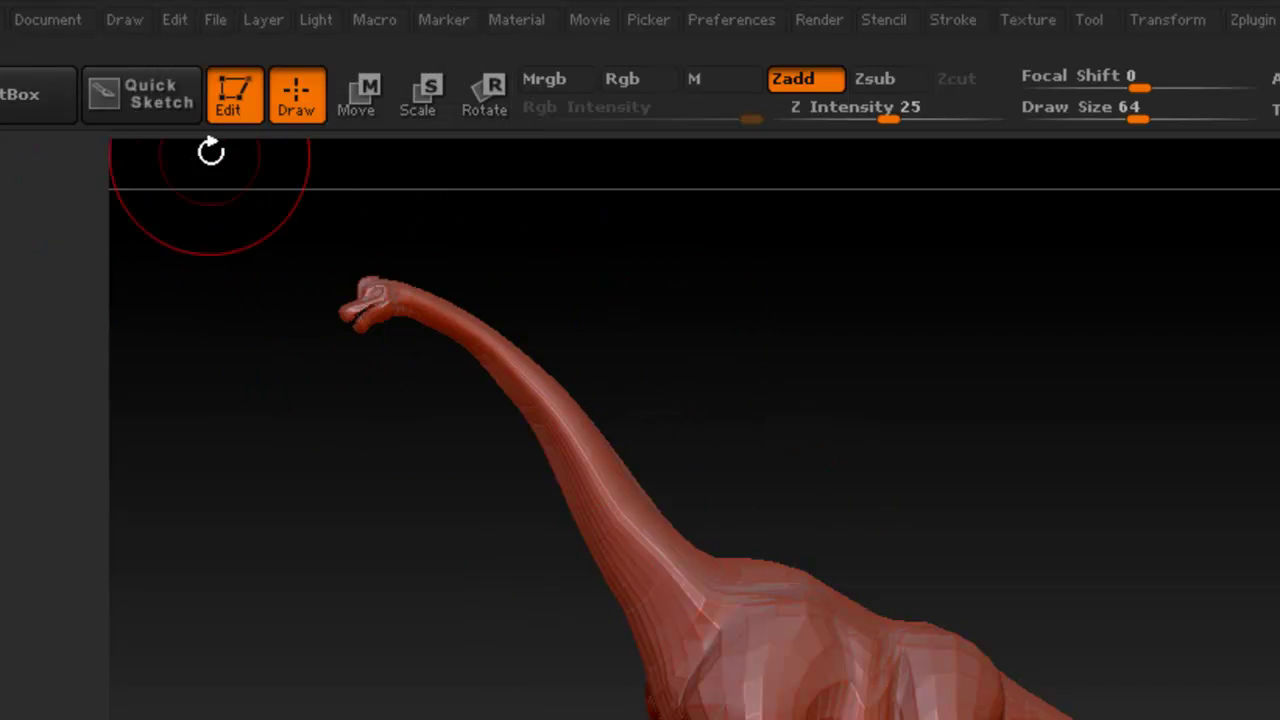
left_click(214, 20)
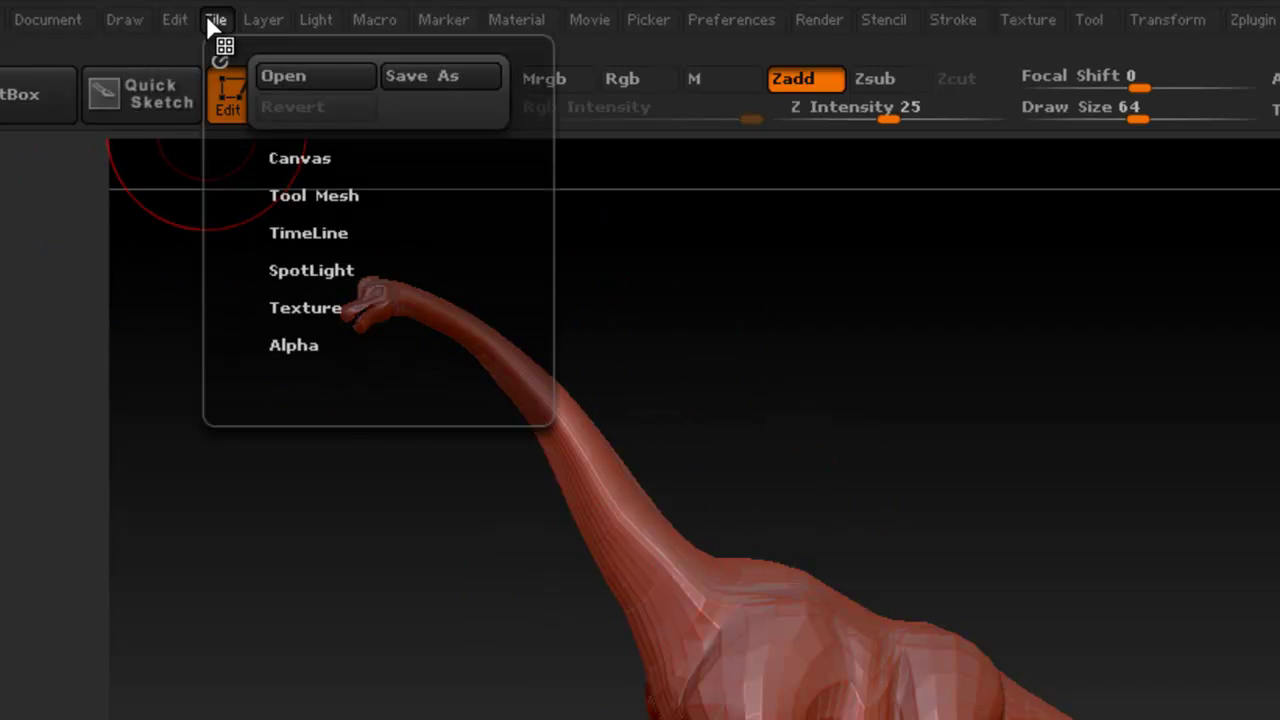
left_click(446, 70)
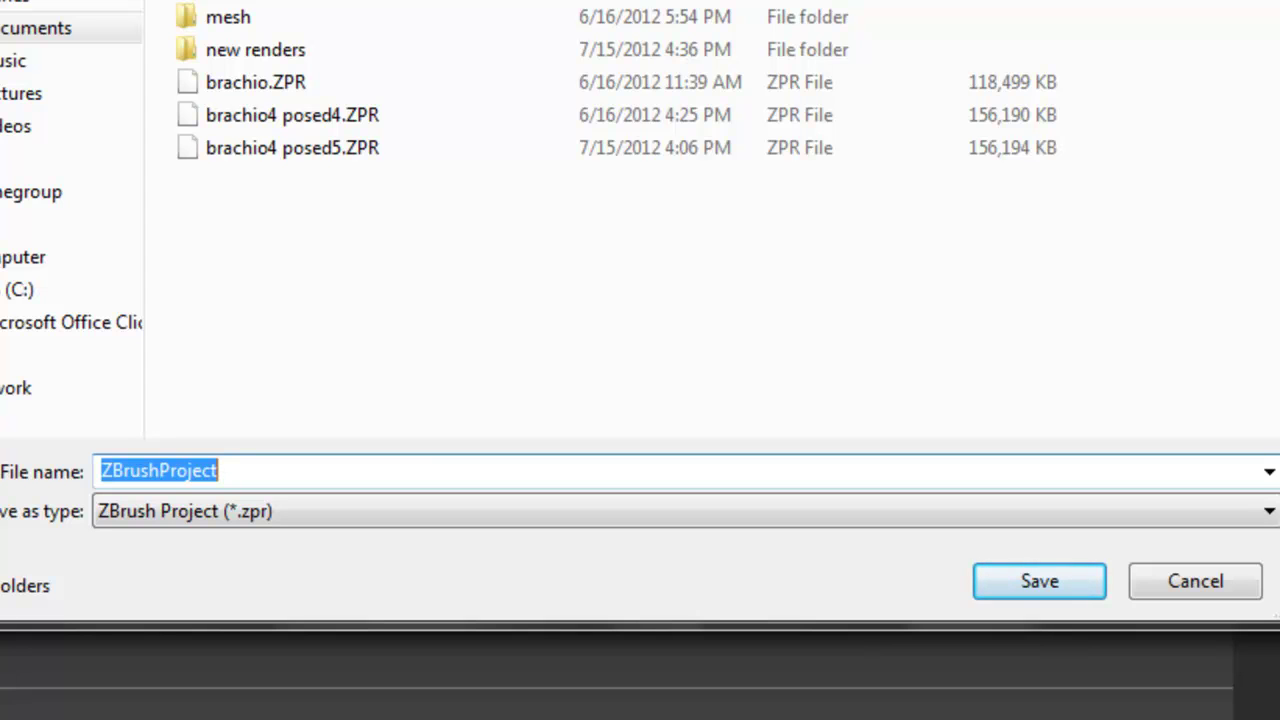
type("dino")
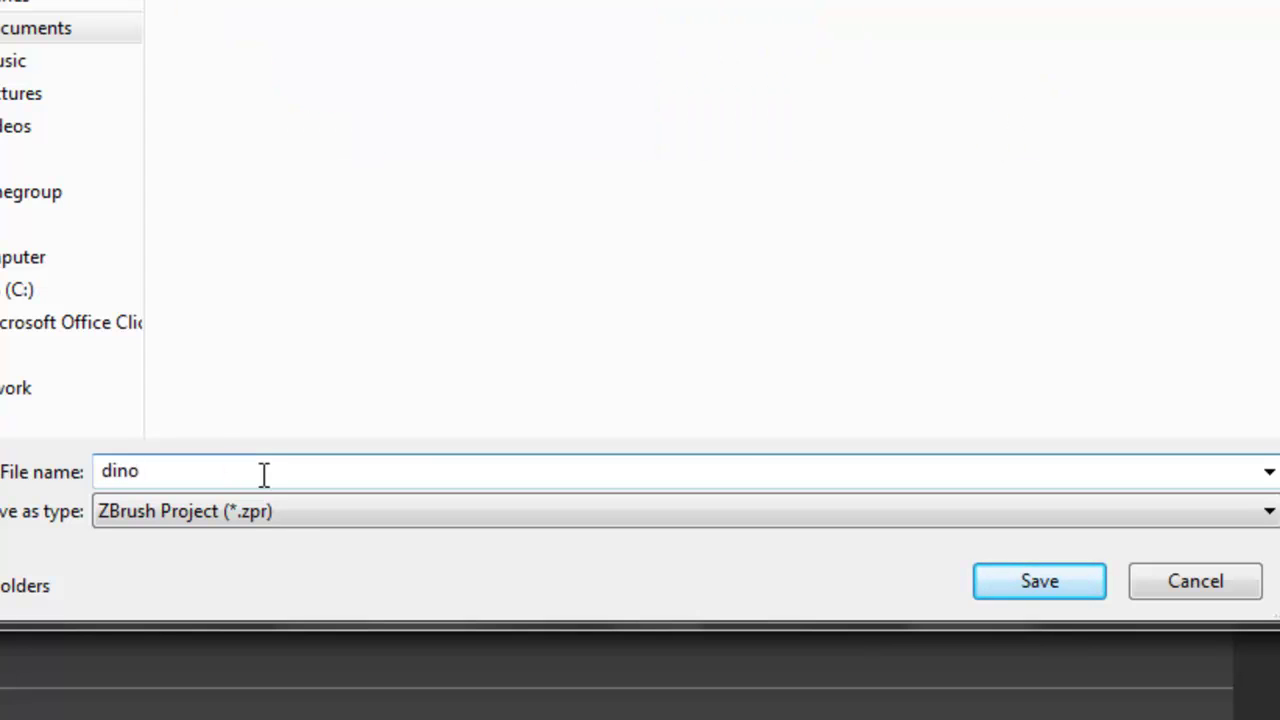
left_click(306, 510)
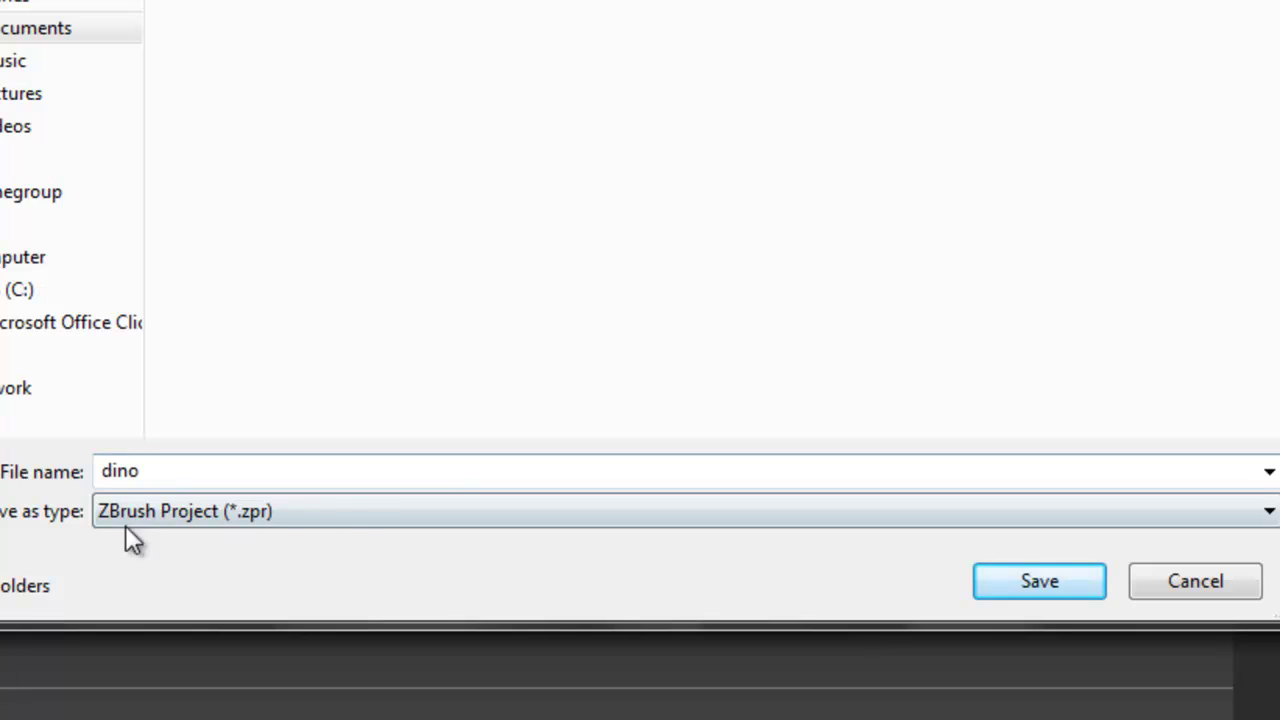
left_click(1032, 582)
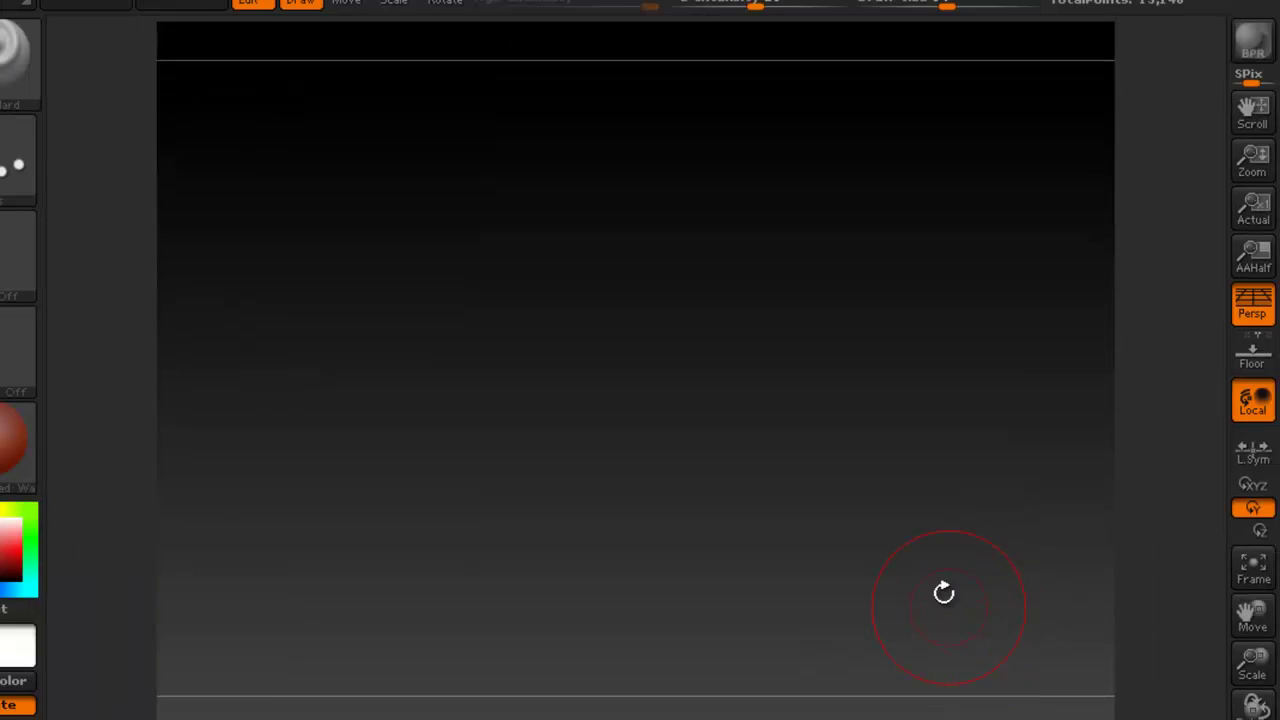